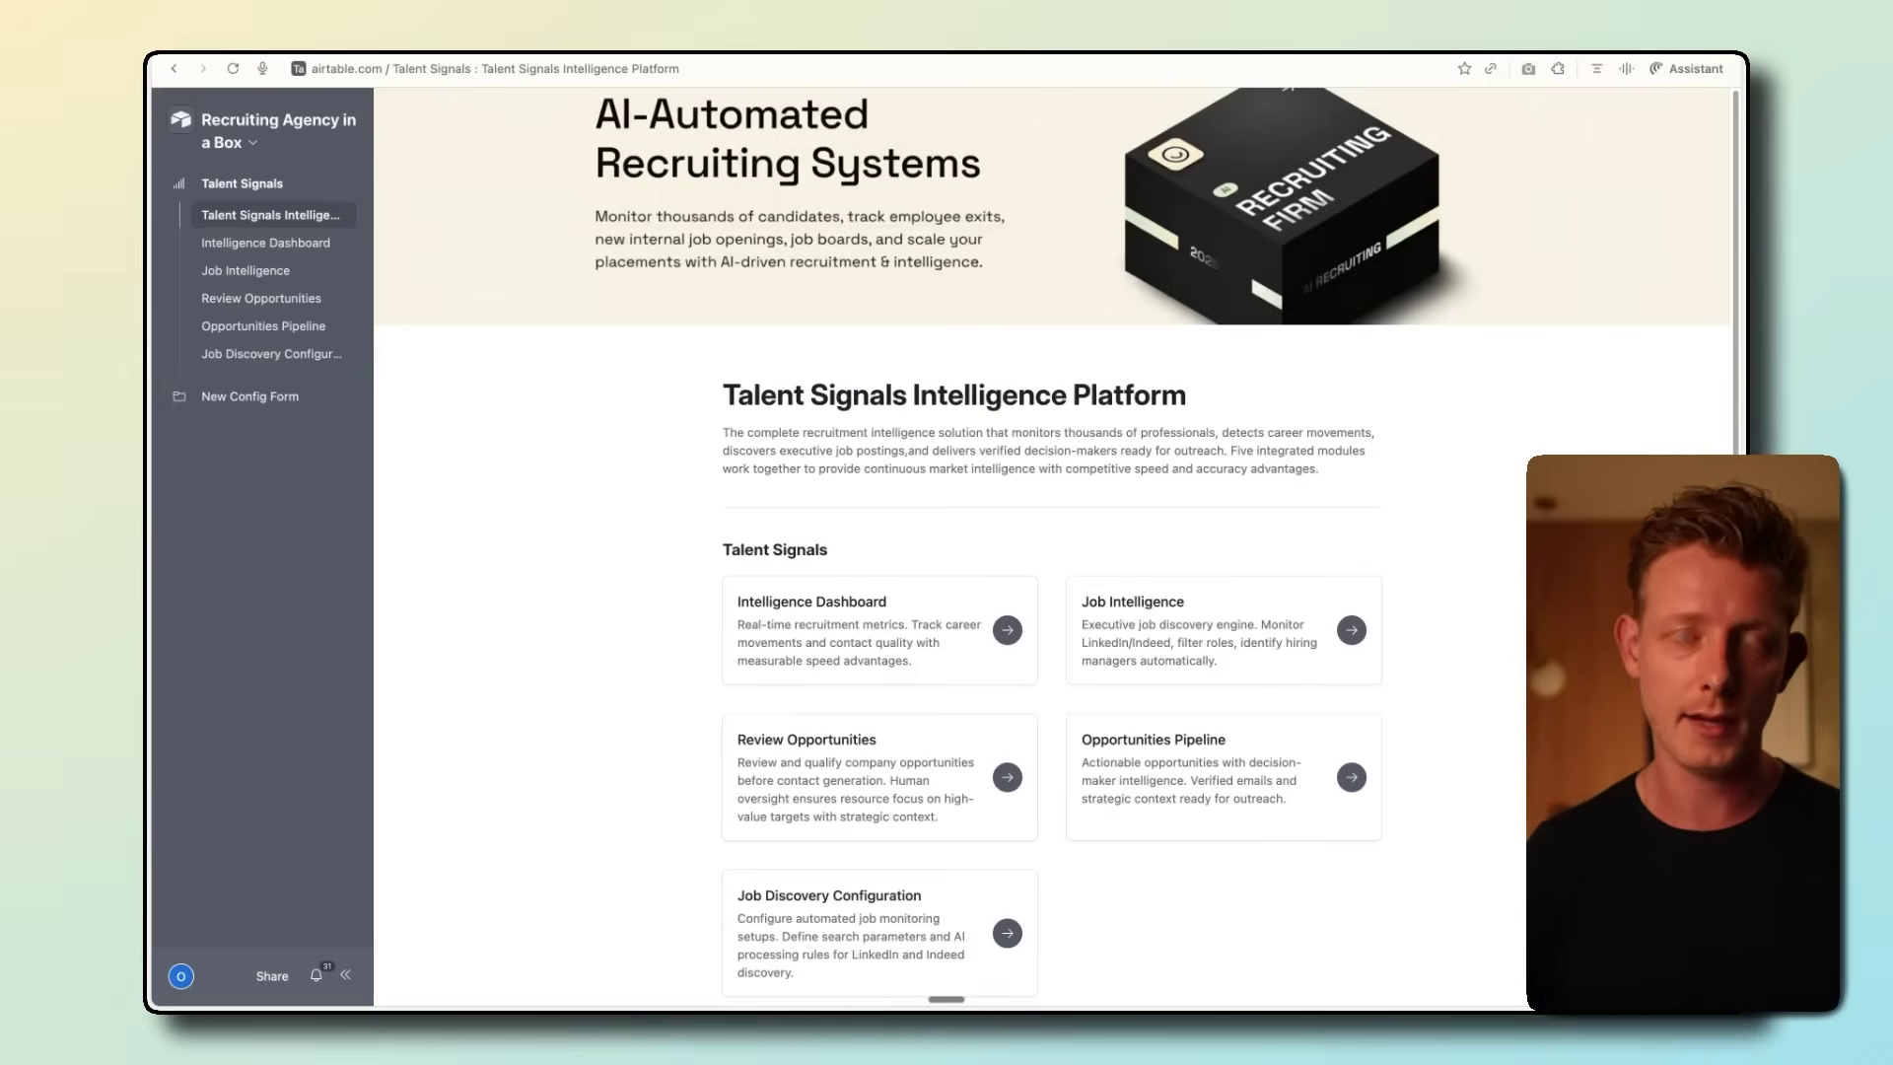
Browse the Intelligence Dashboard and Opportunities Pipeline, opening a hiring manager contact's full record.
click(267, 242)
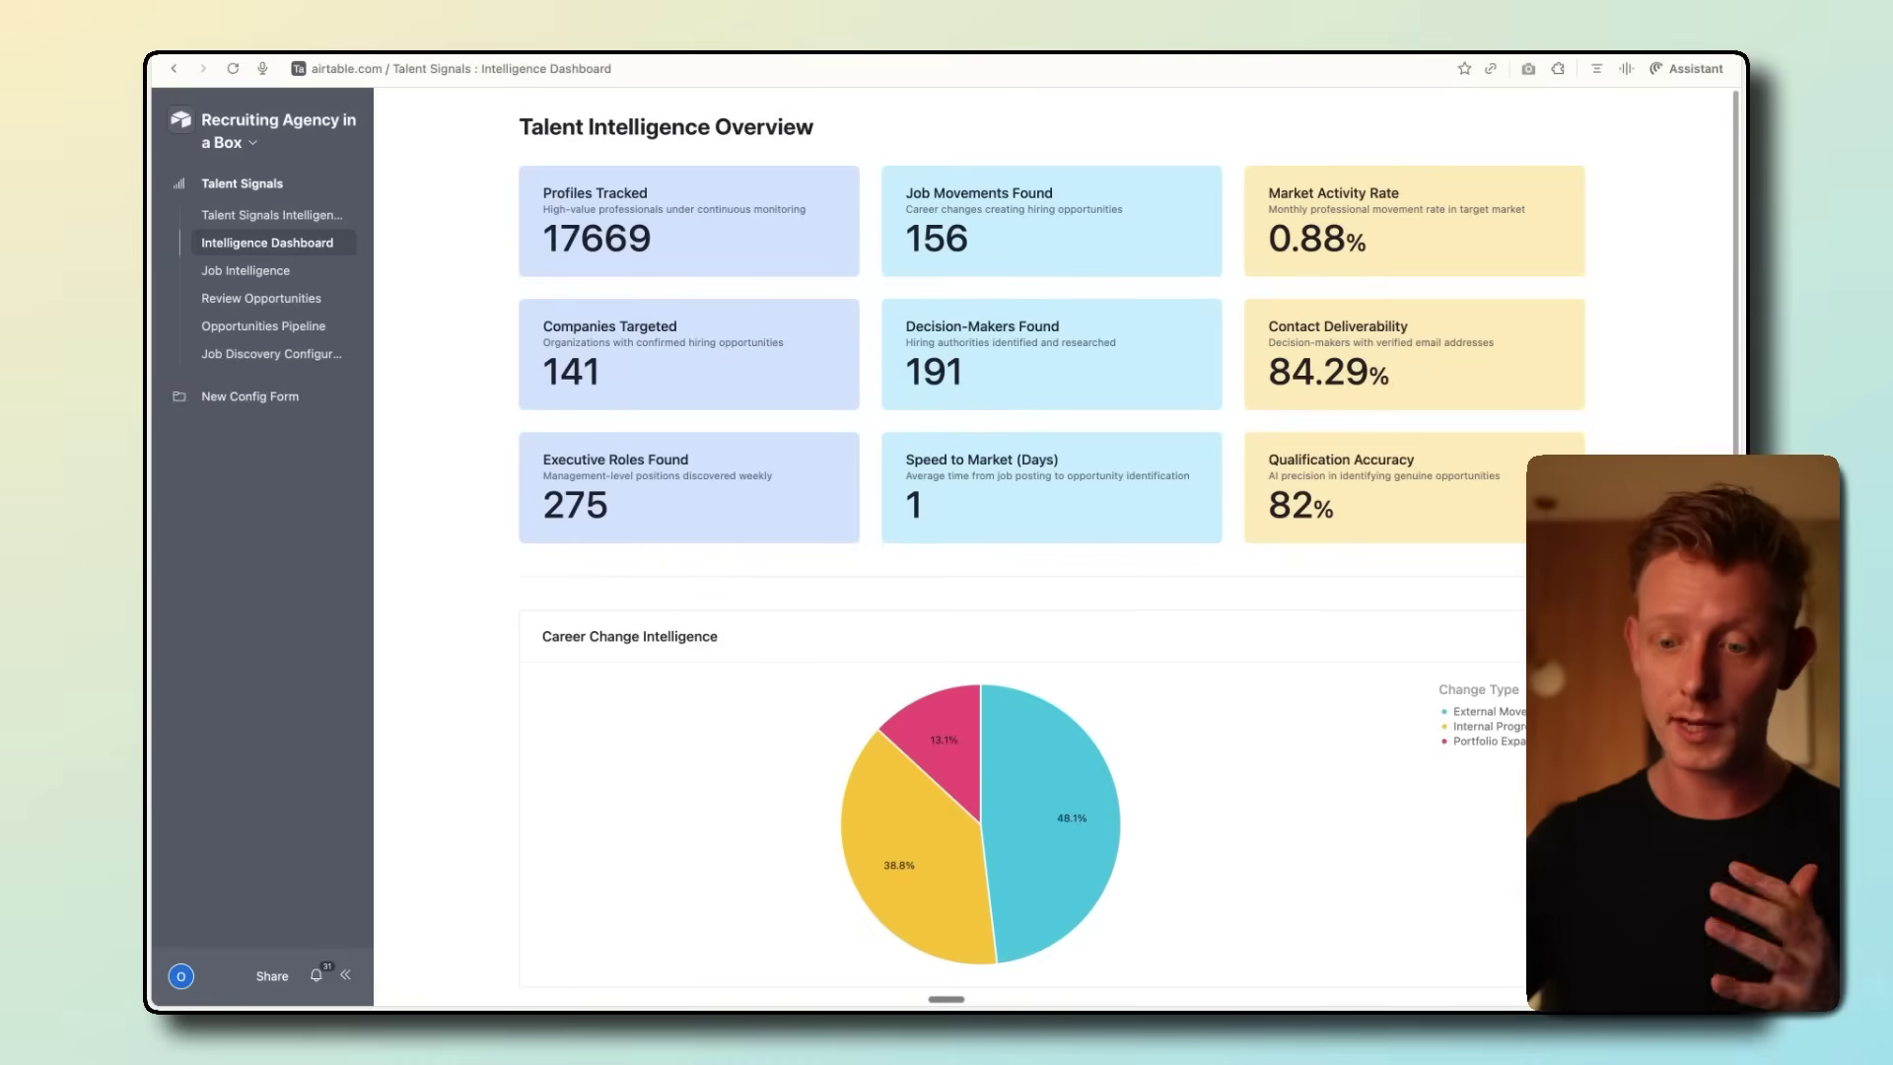
click(264, 325)
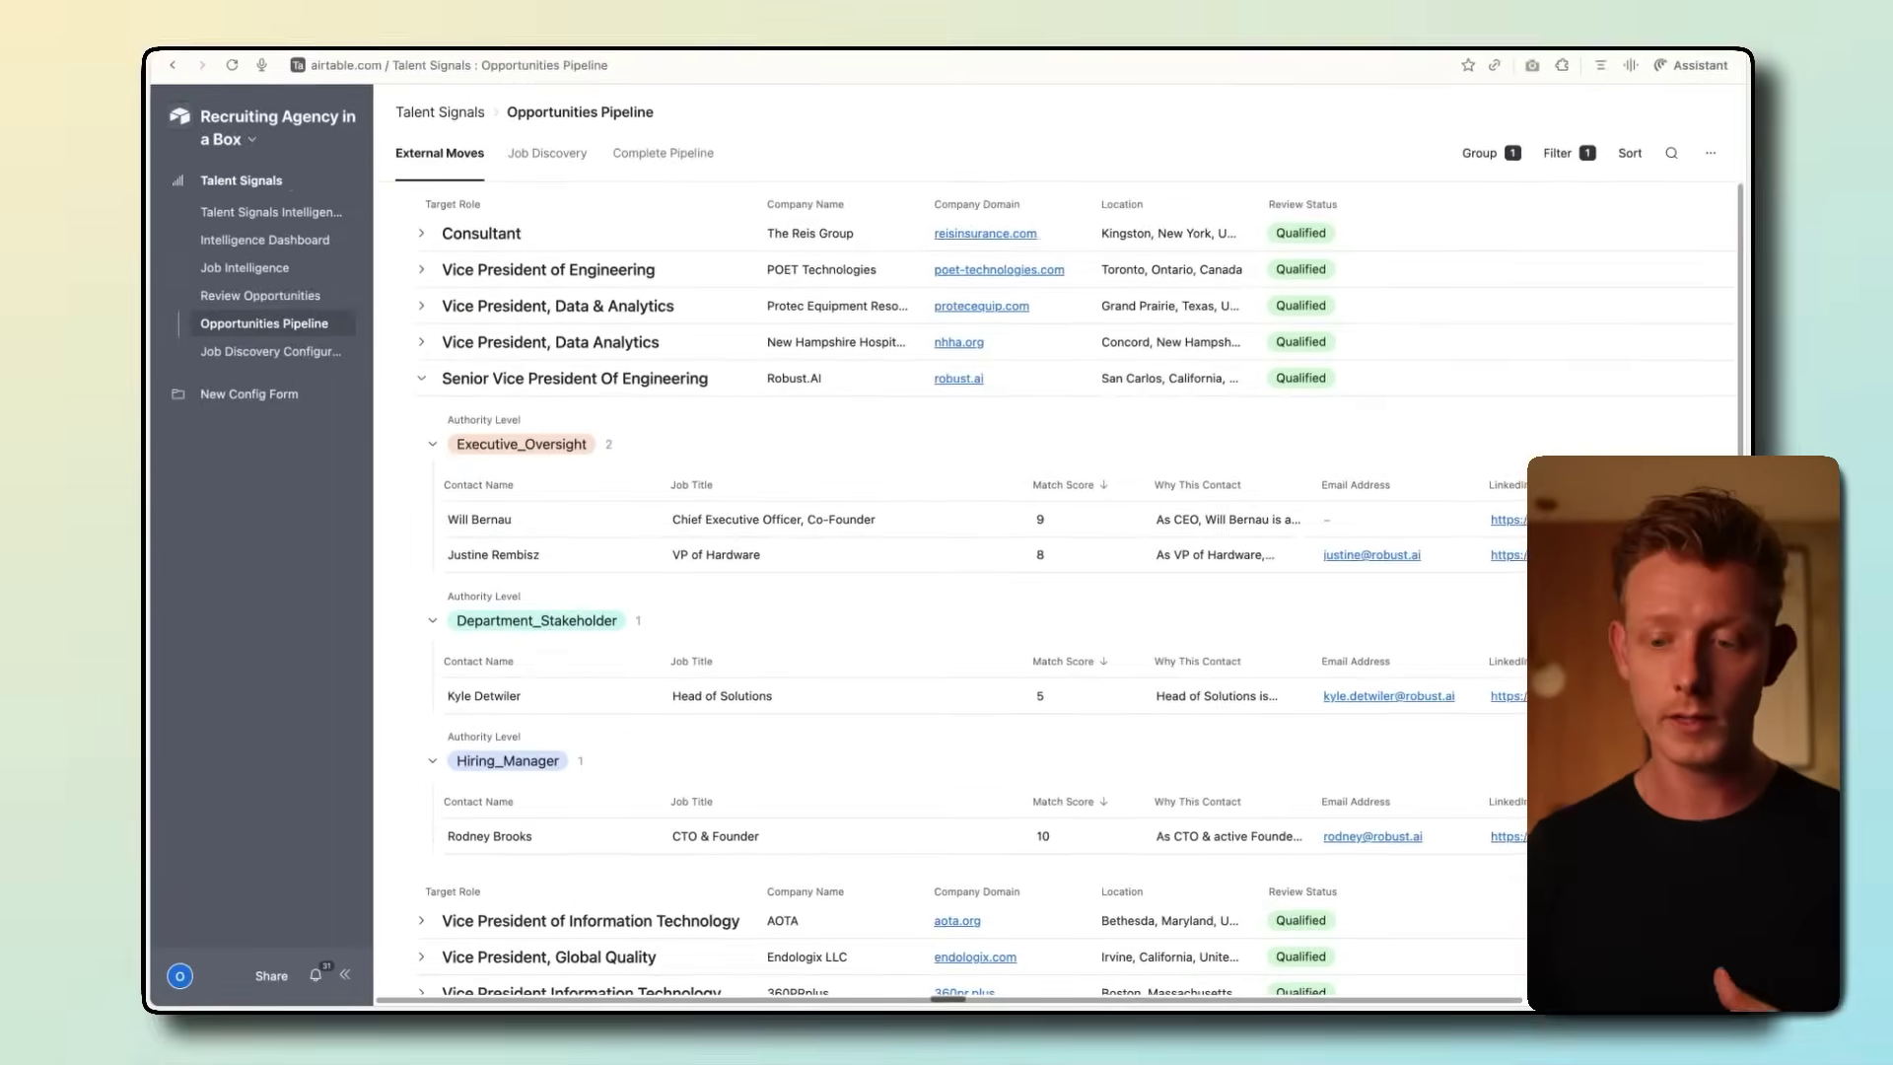
scroll(986, 591, right, 5)
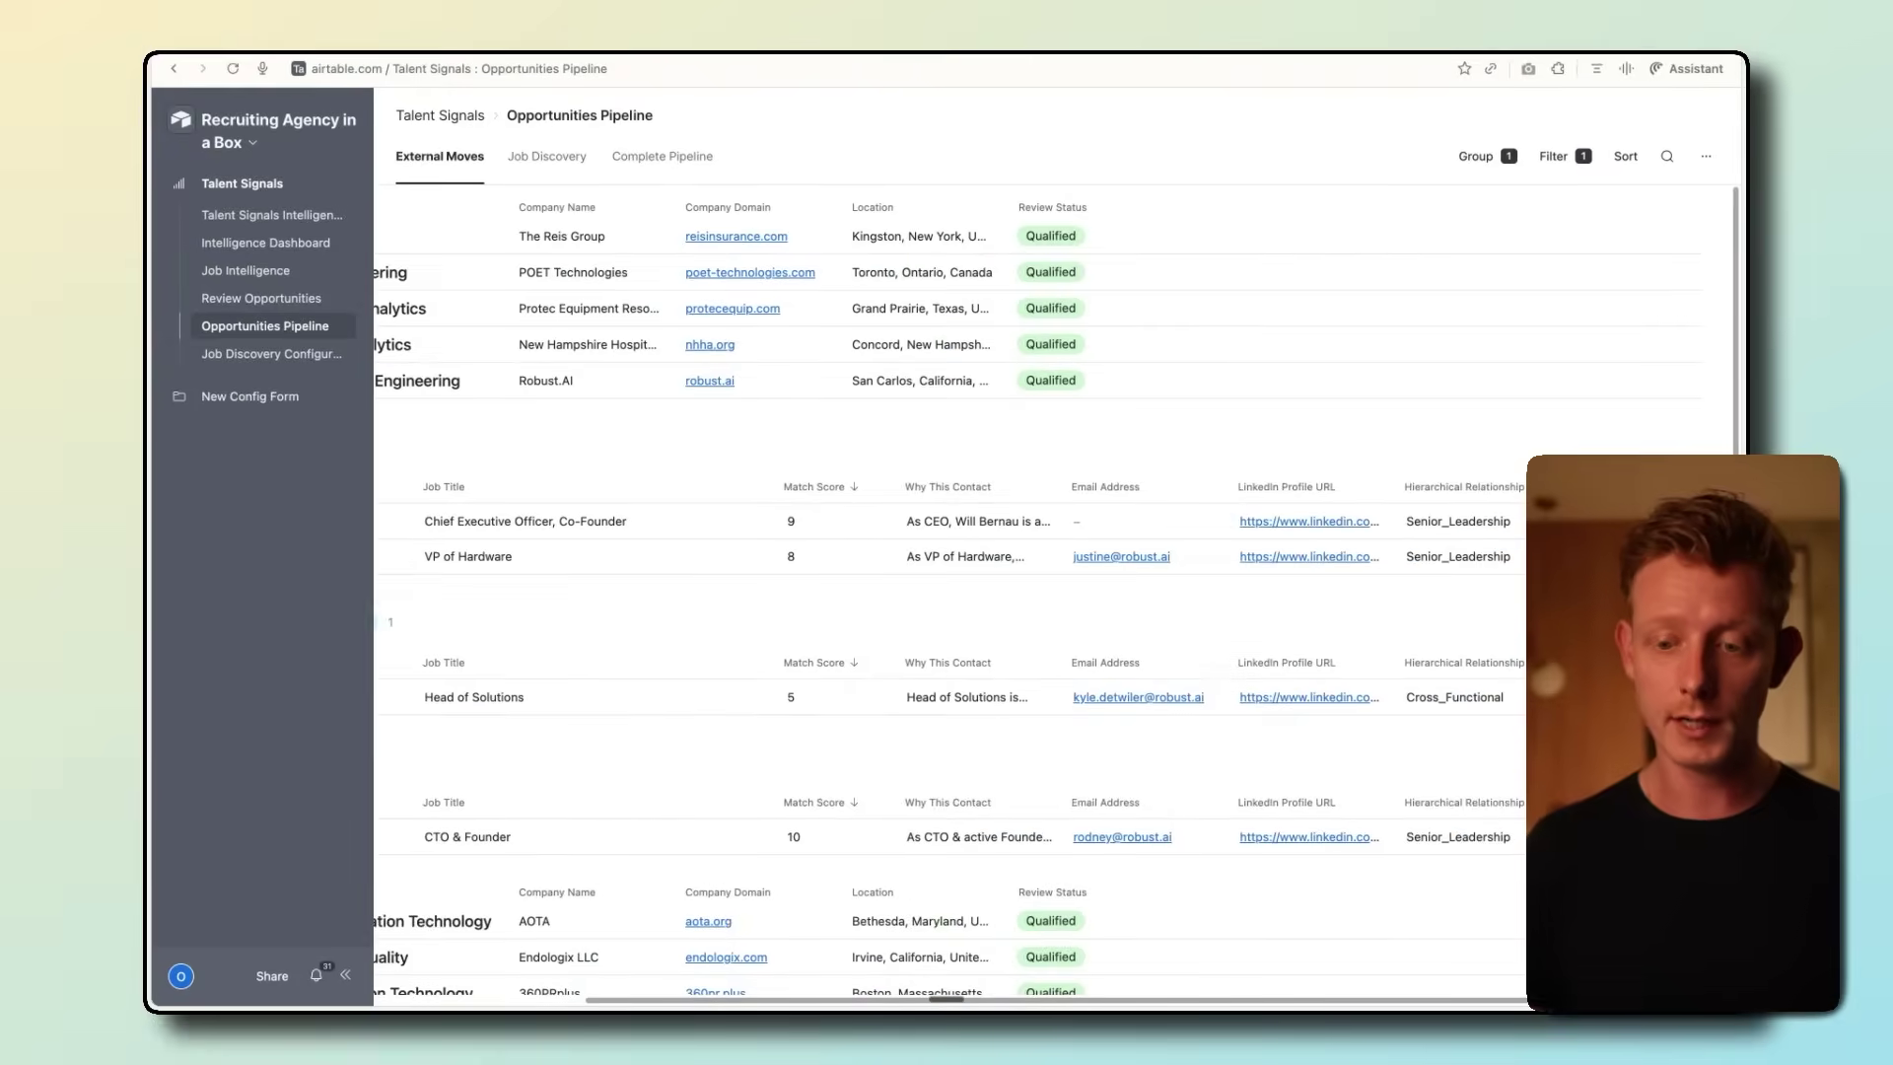
scroll(947, 592, left, 5)
click(611, 837)
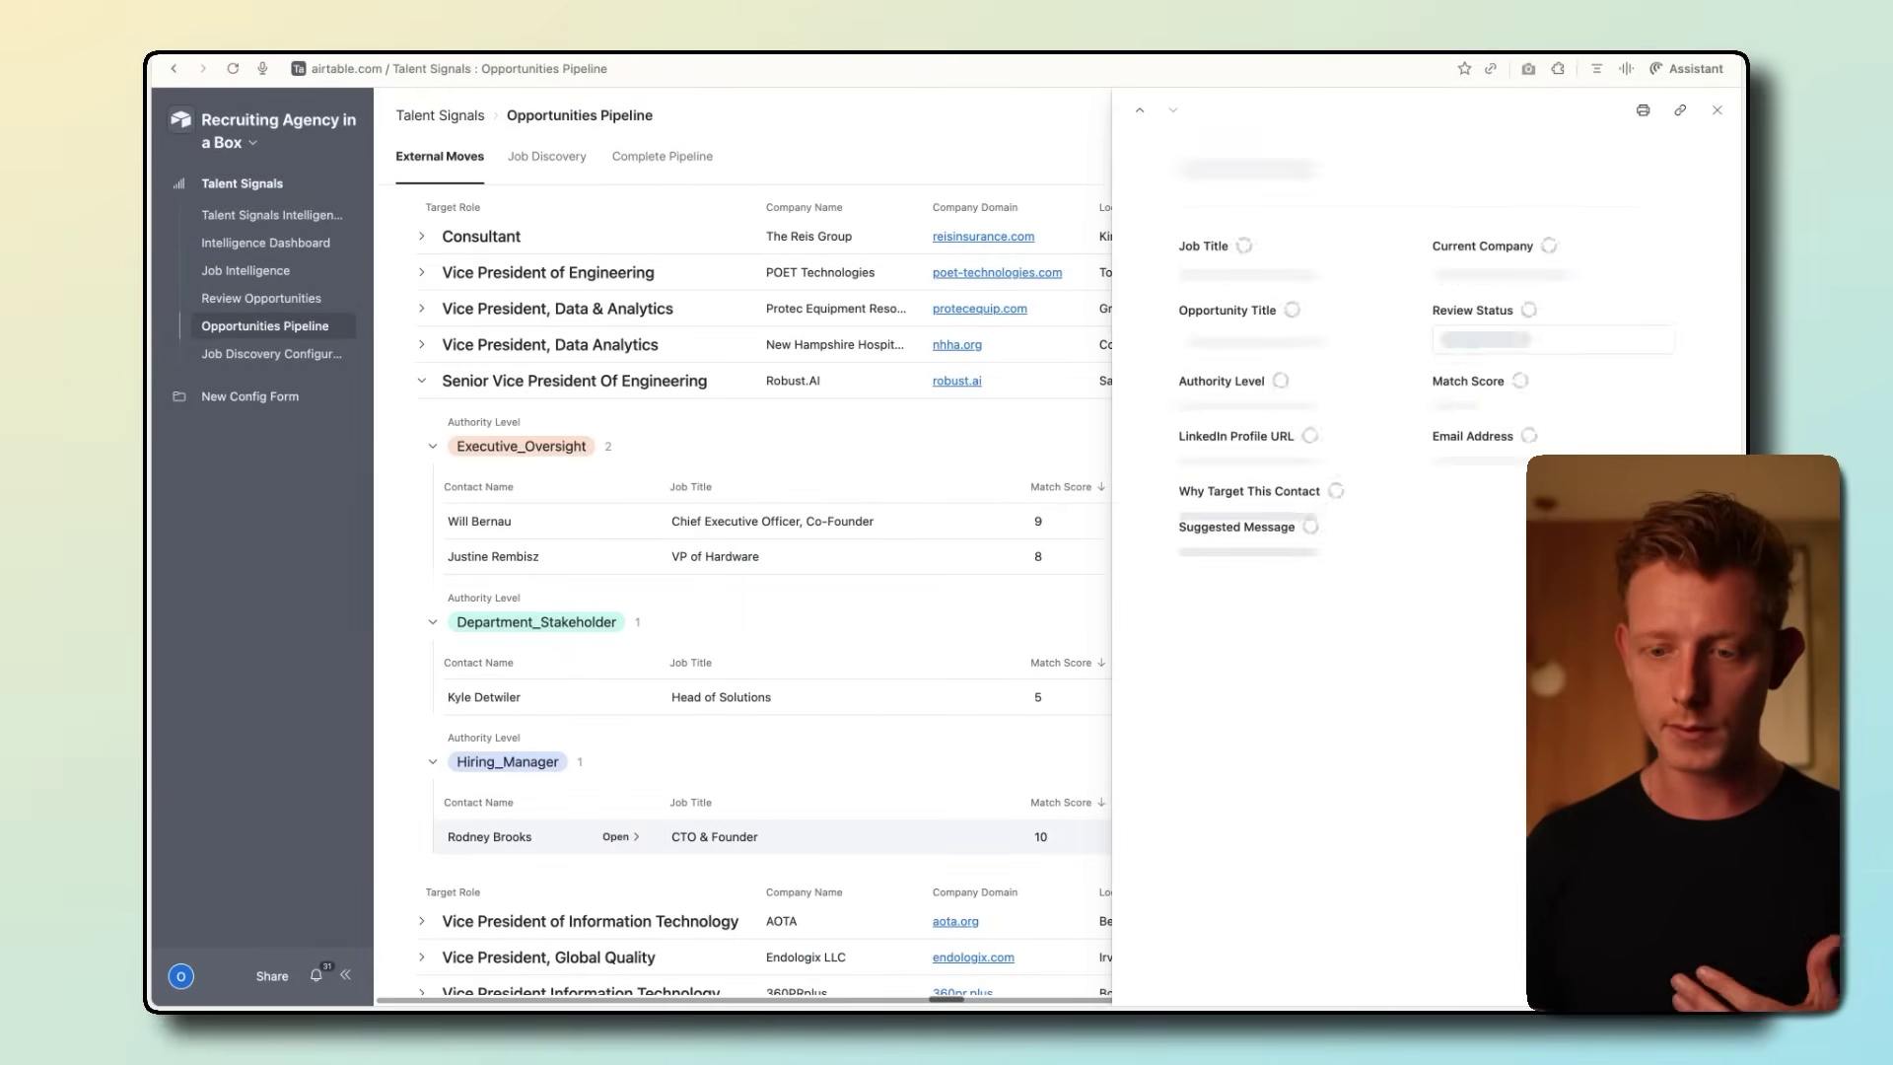
click(246, 270)
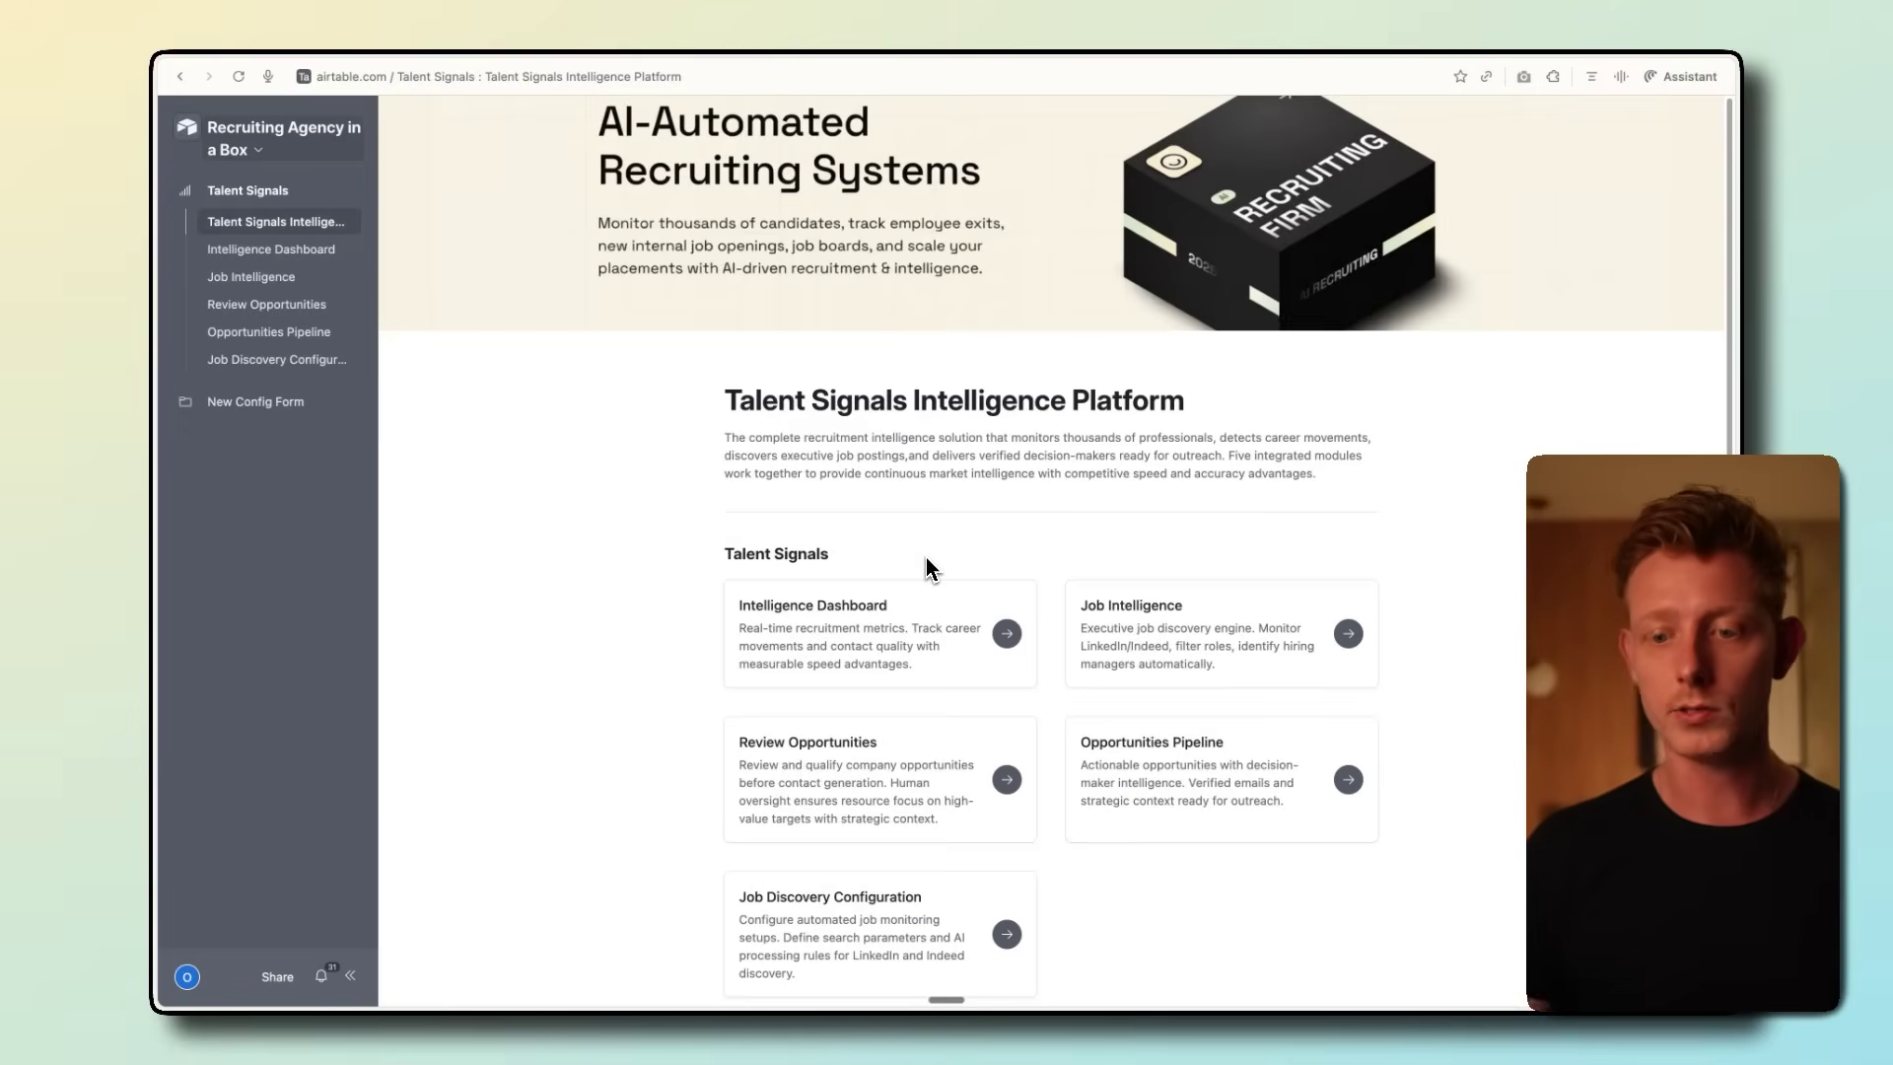
key(super+bracketleft)
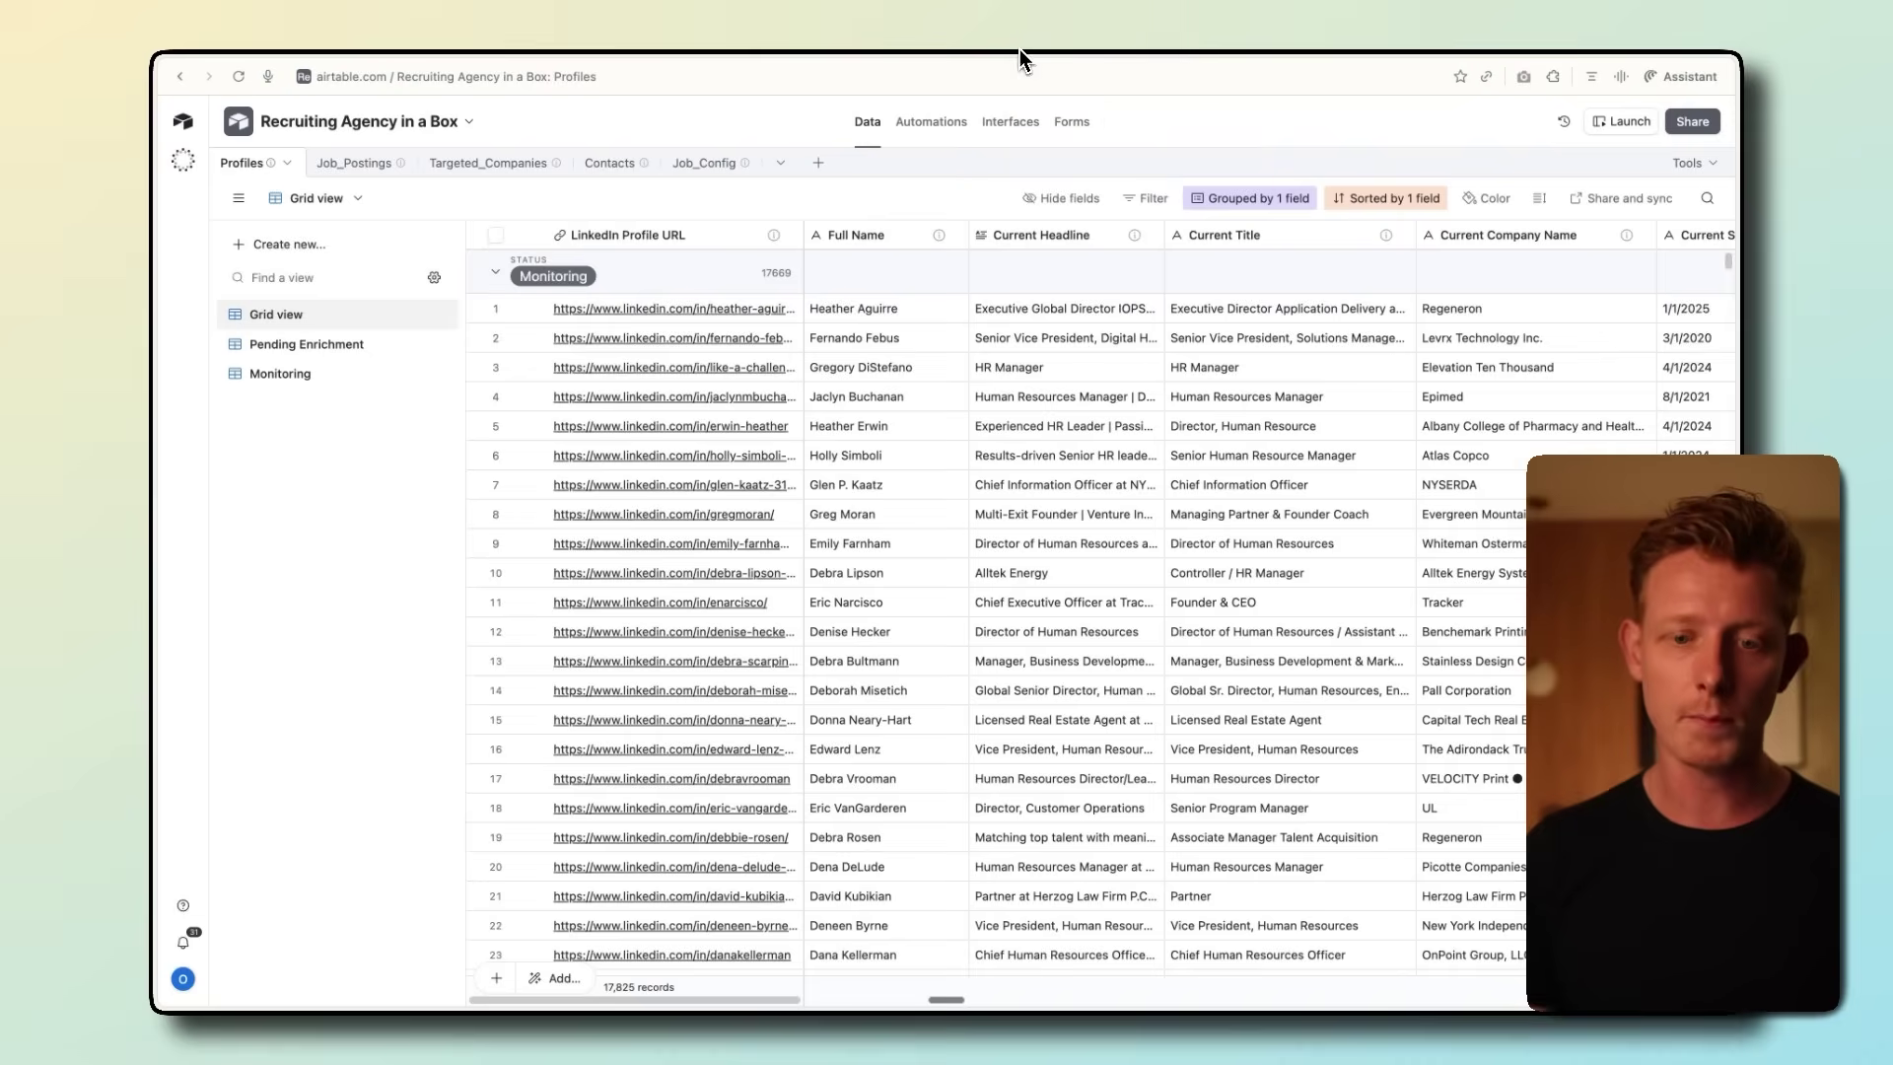
scroll(981, 690, down, 20)
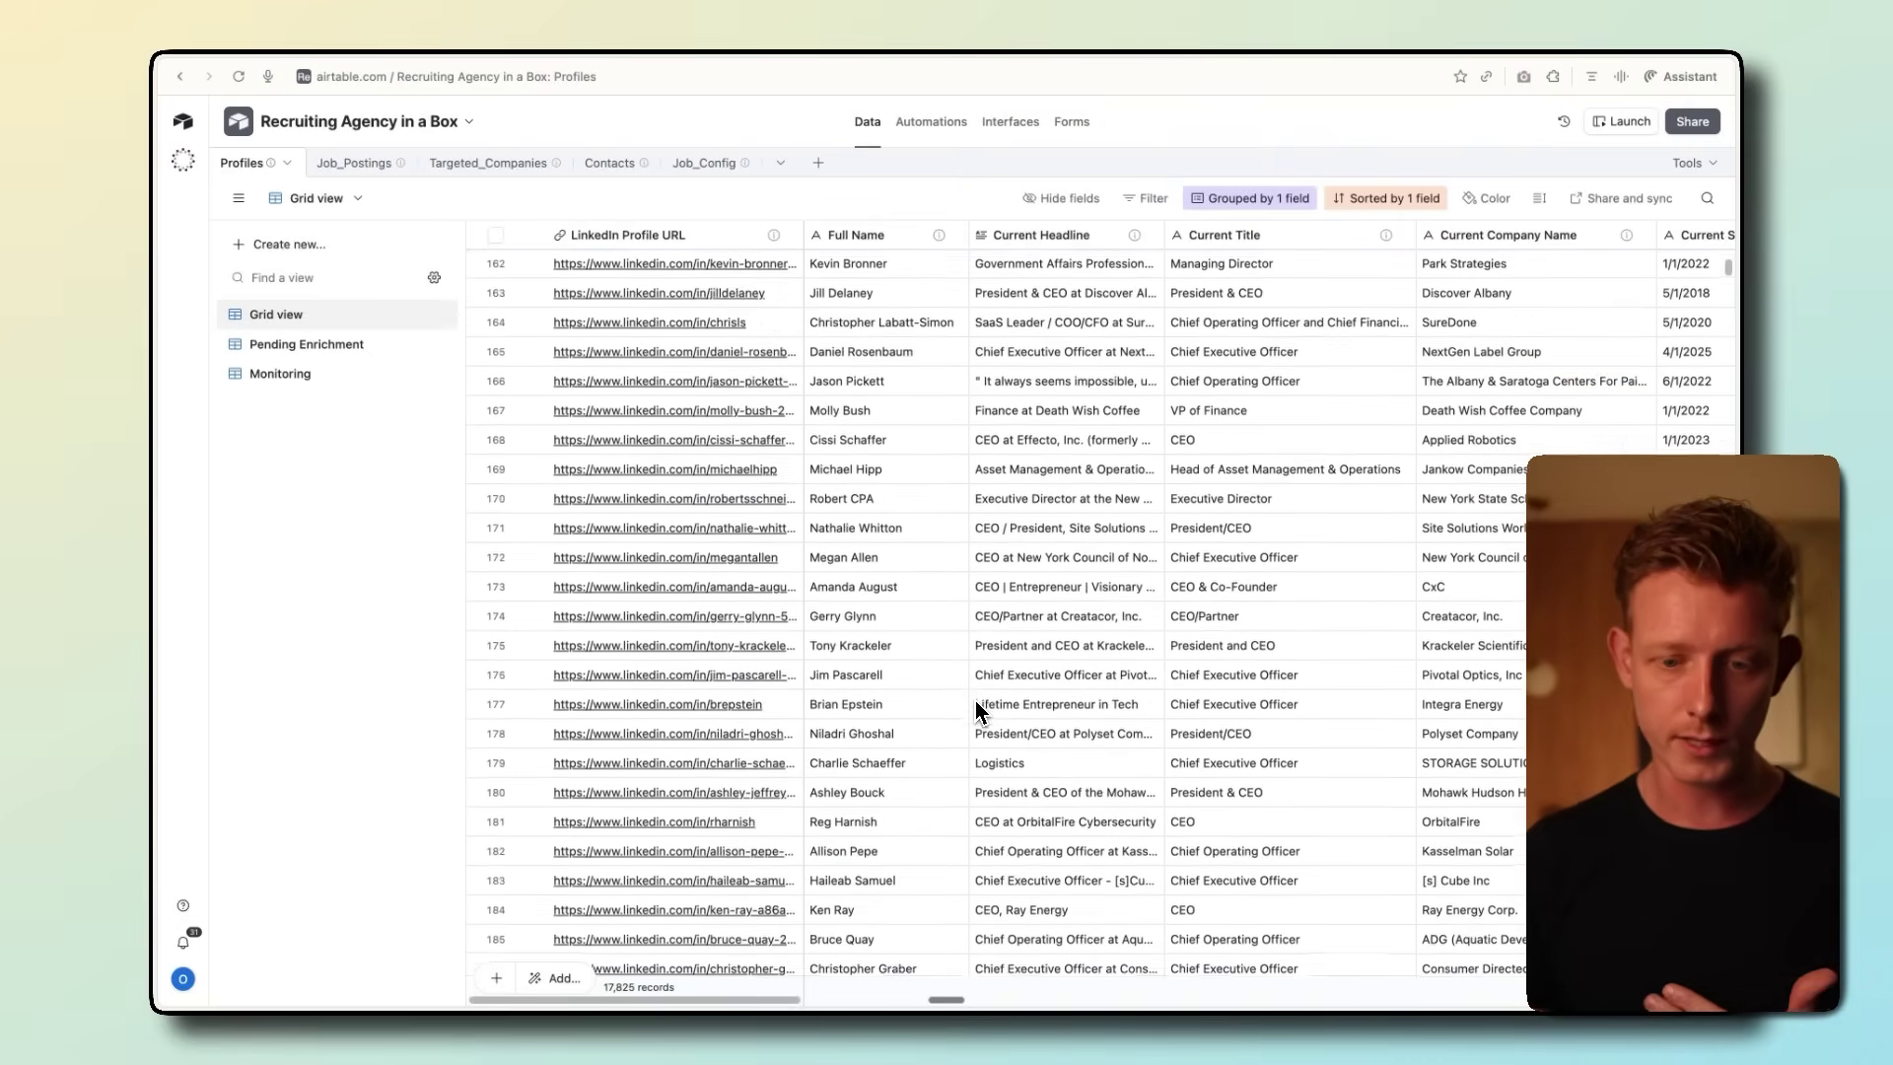
scroll(980, 707, down, 20)
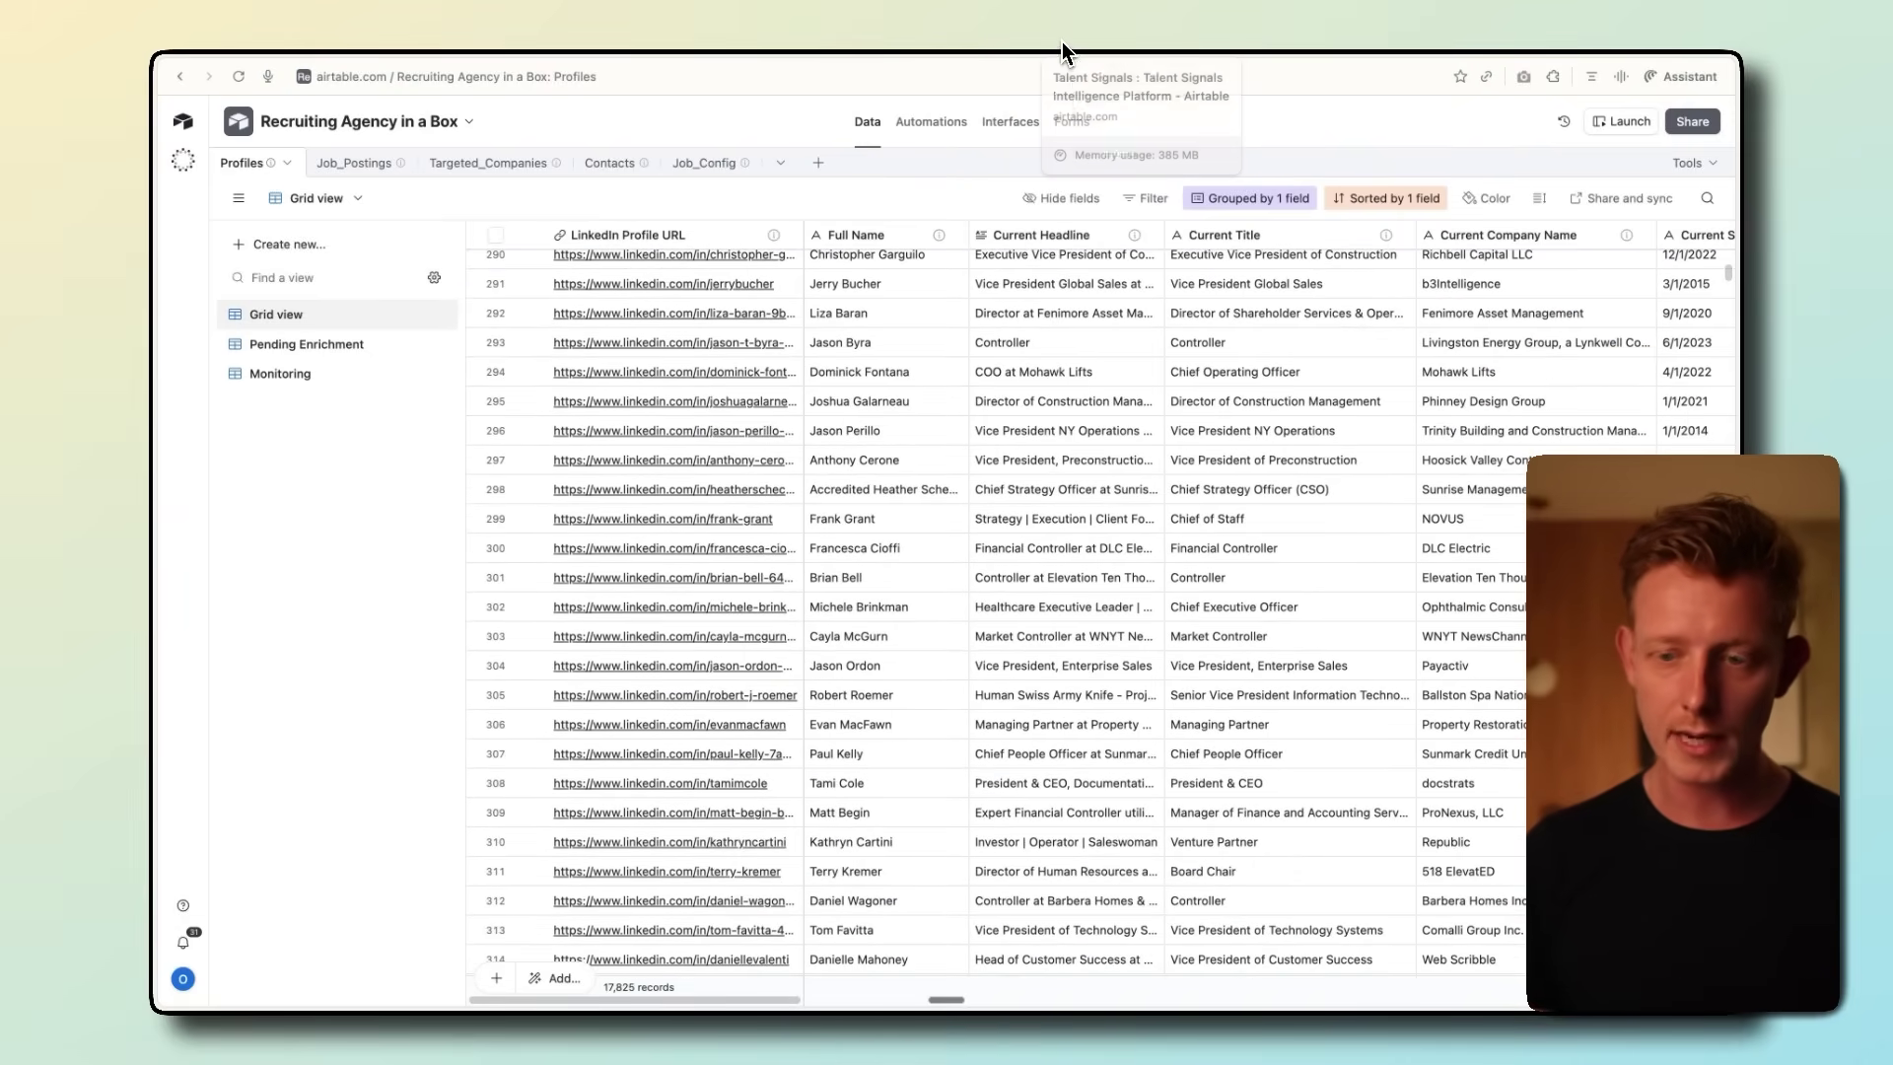
click(1061, 32)
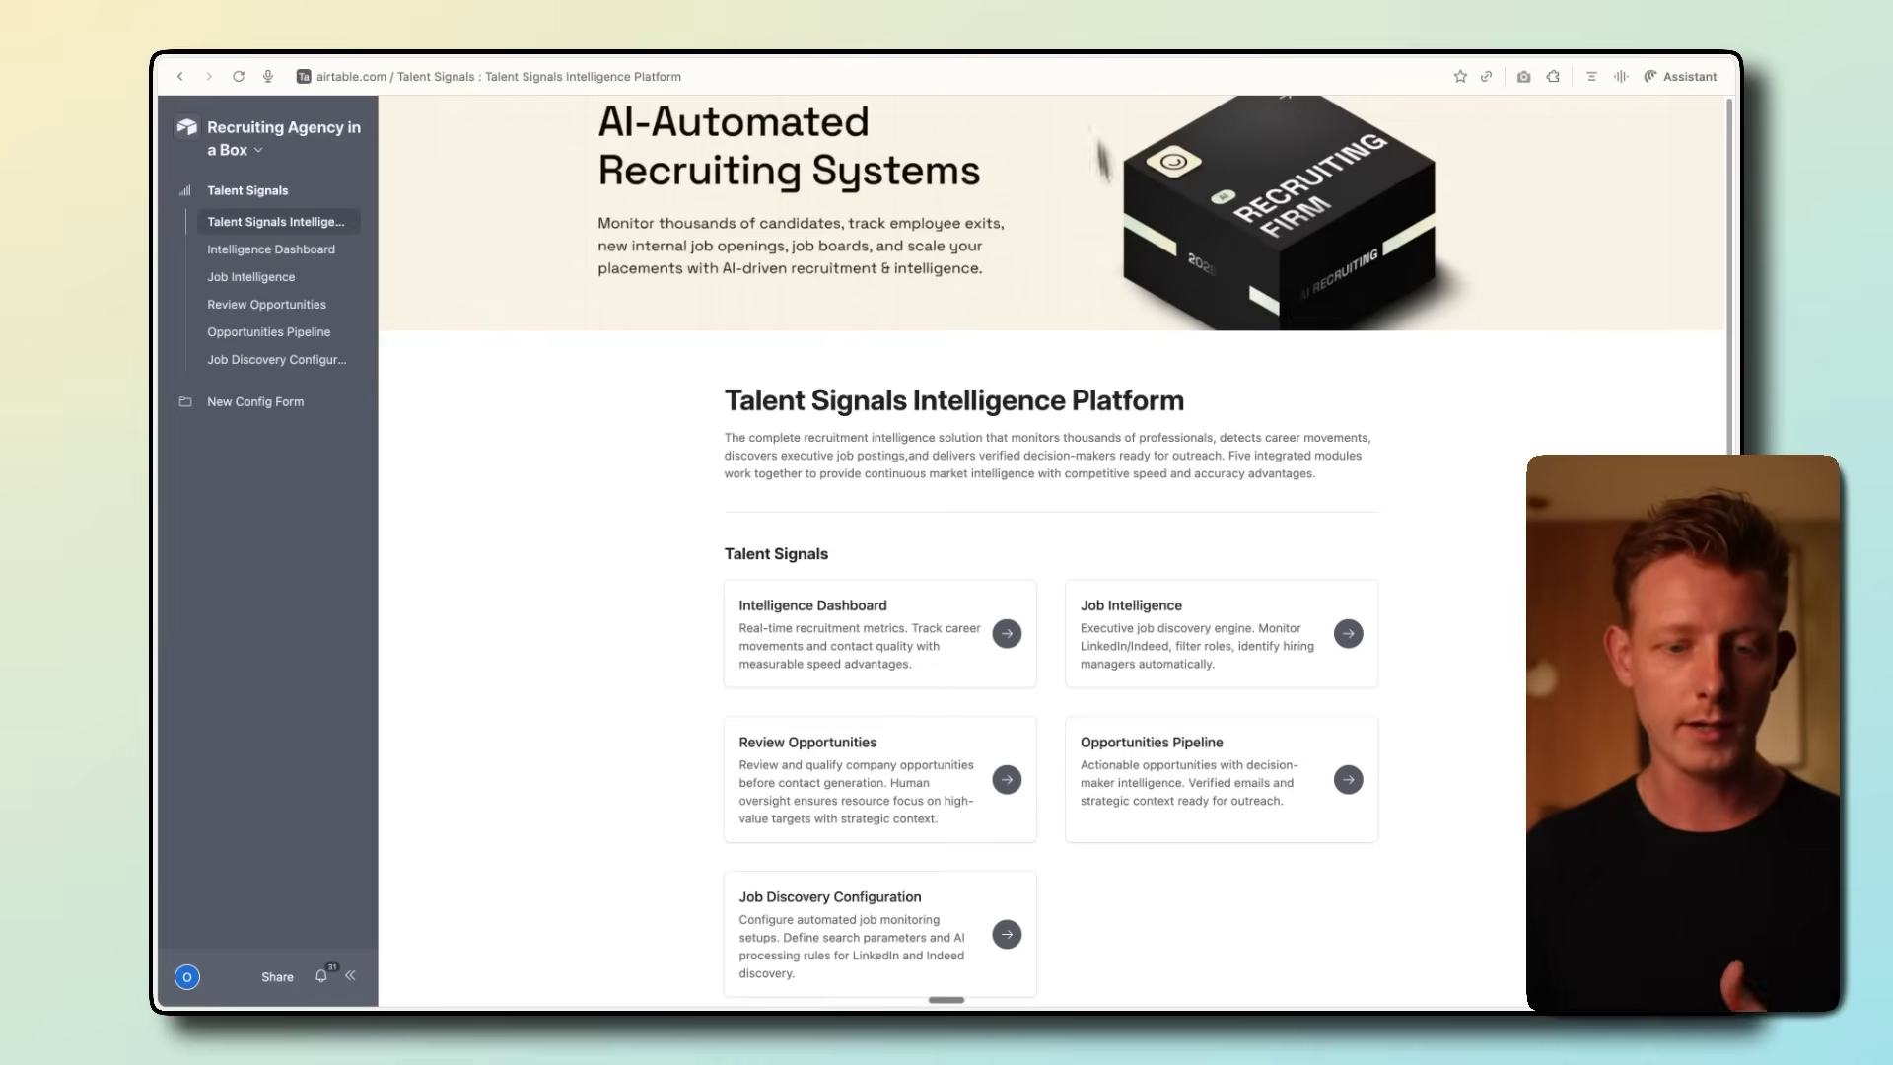
Open the Intelligence Dashboard and highlight Job Movements Found 156, Companies Targeted 141, Decision-Makers Found 191.
click(896, 643)
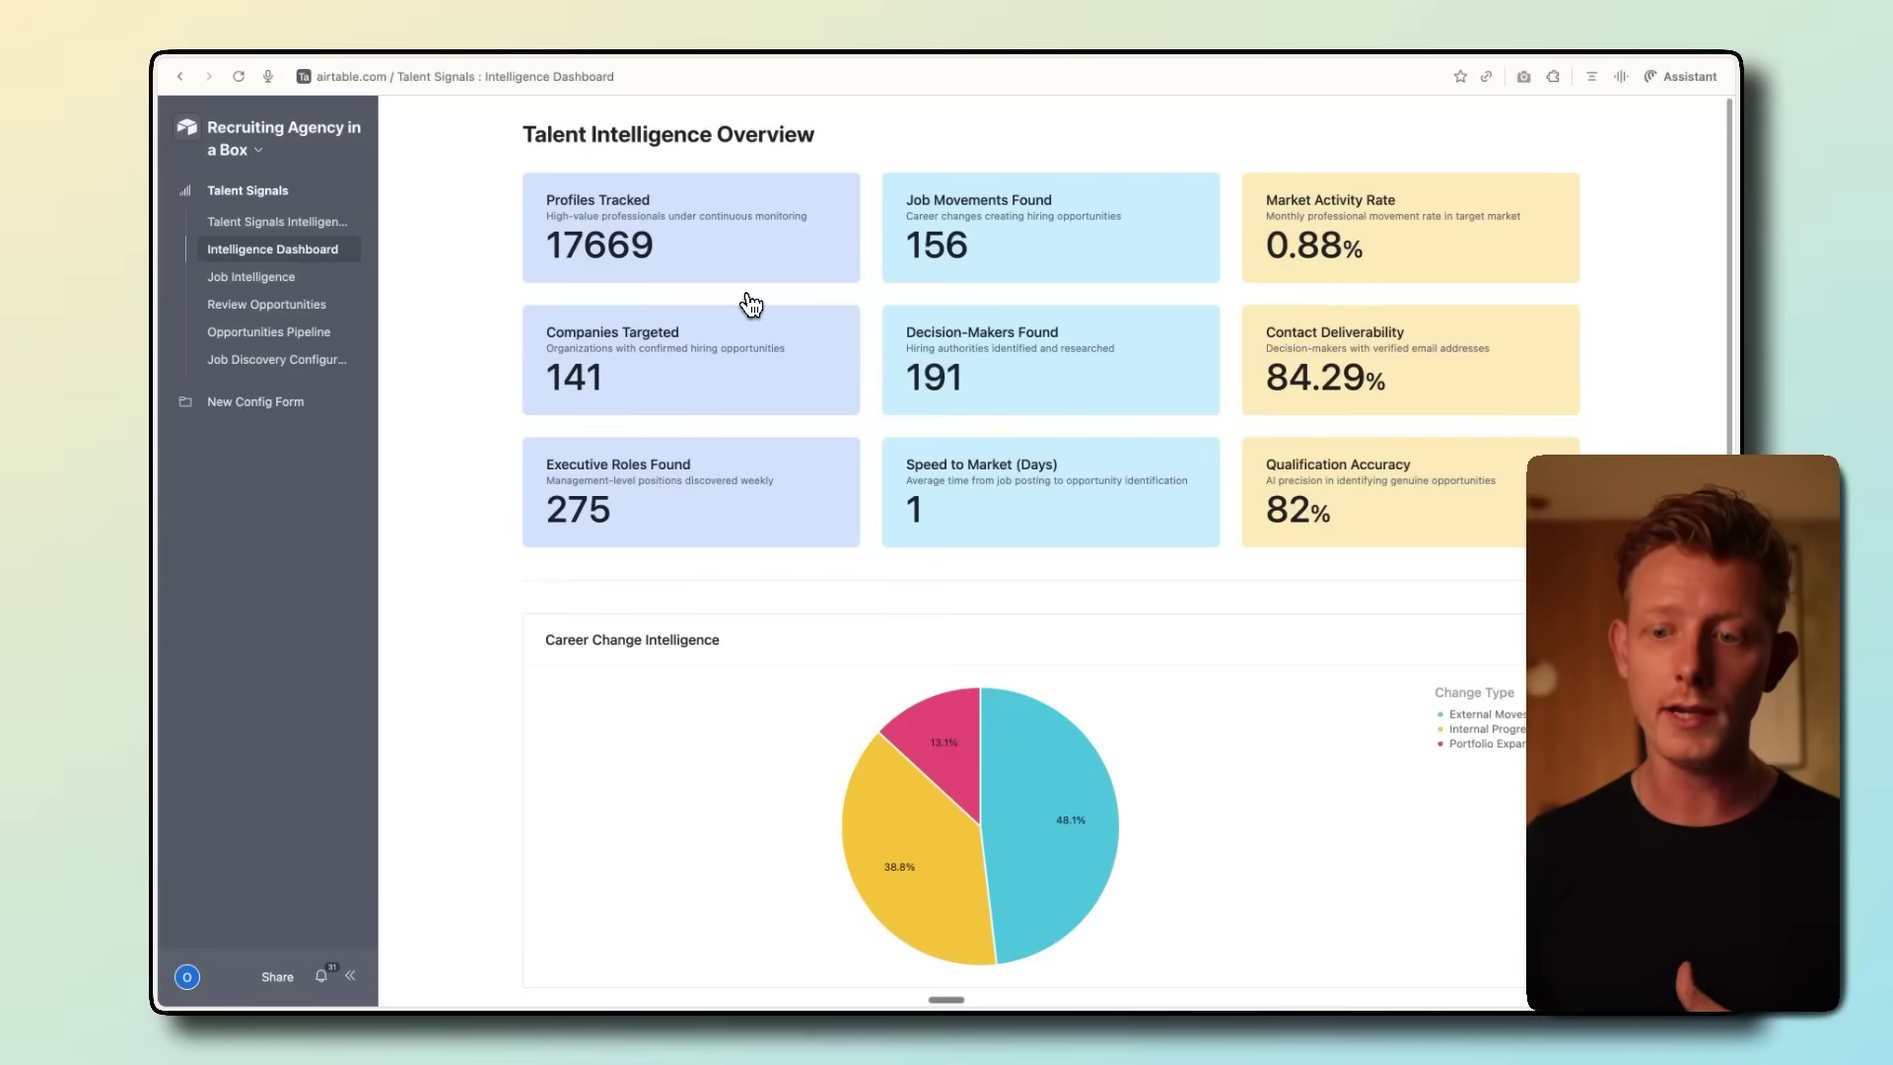
drag(987, 254, 915, 183)
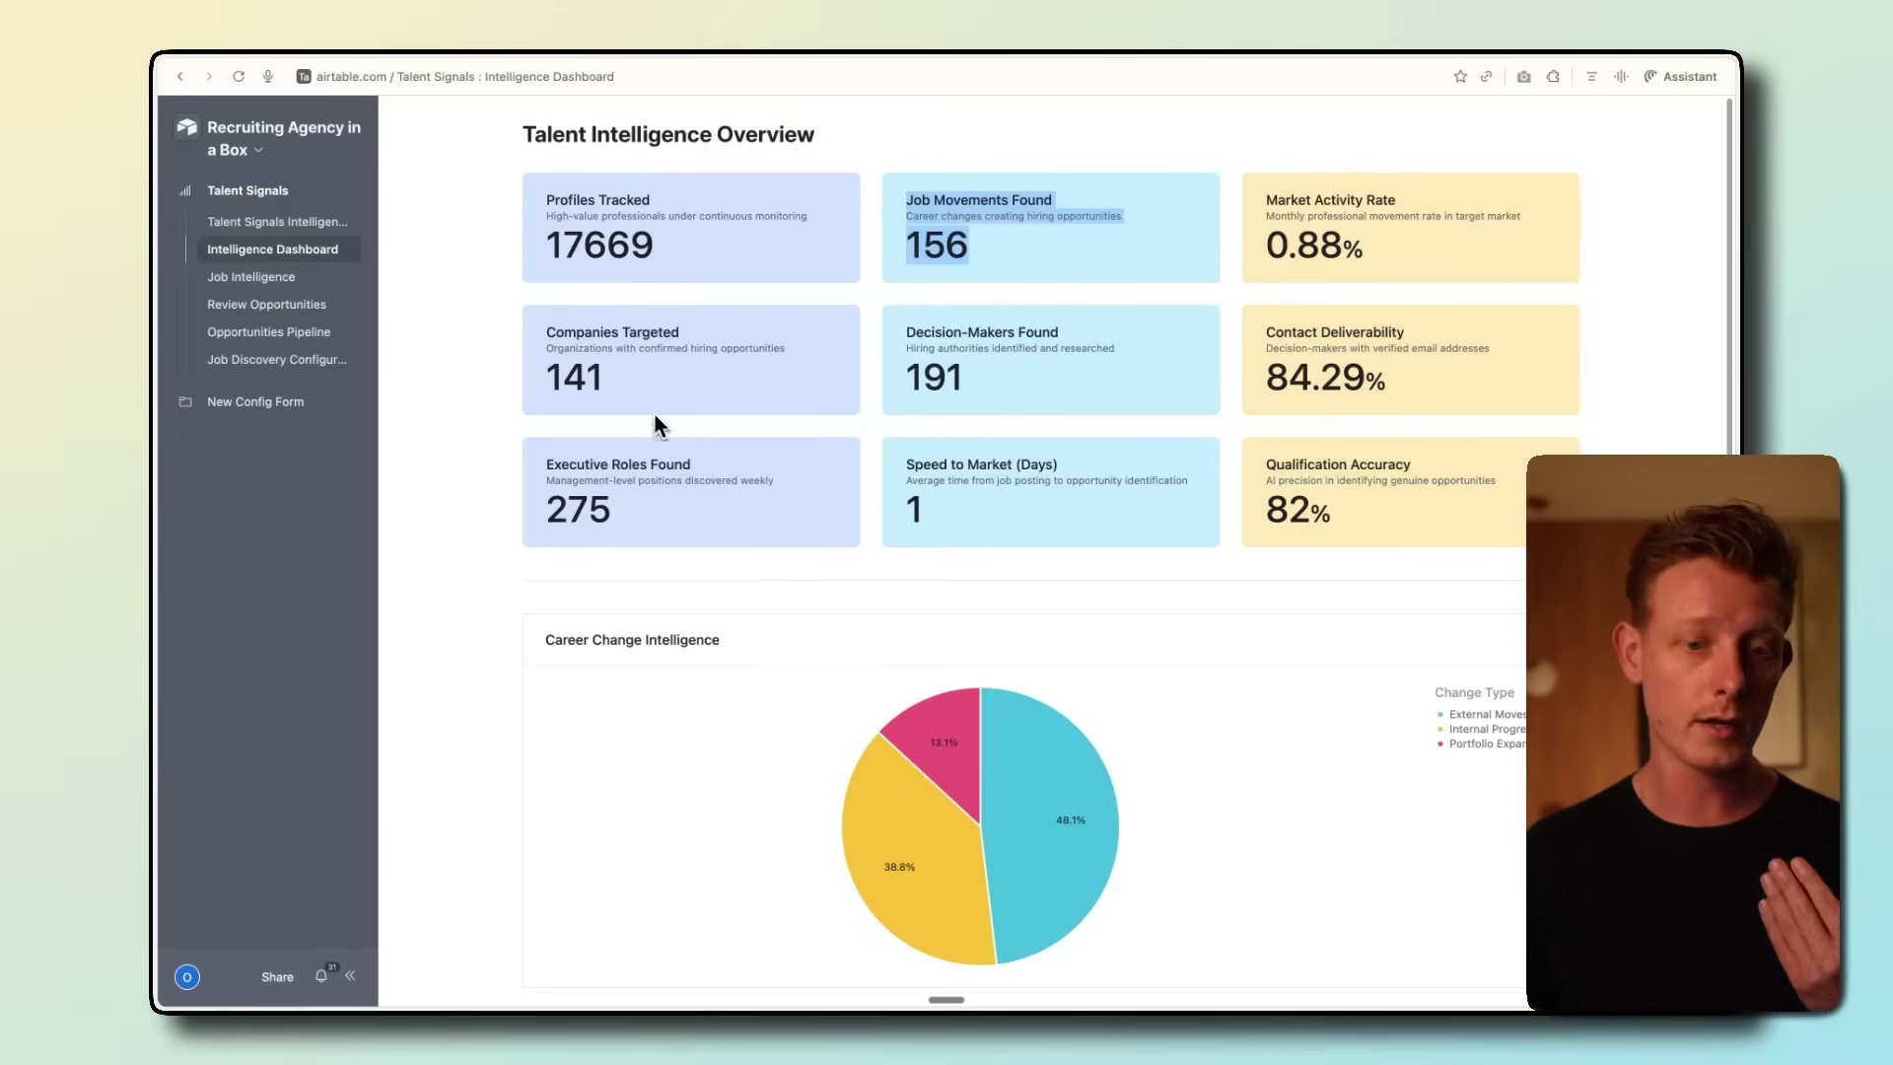
drag(653, 410, 565, 345)
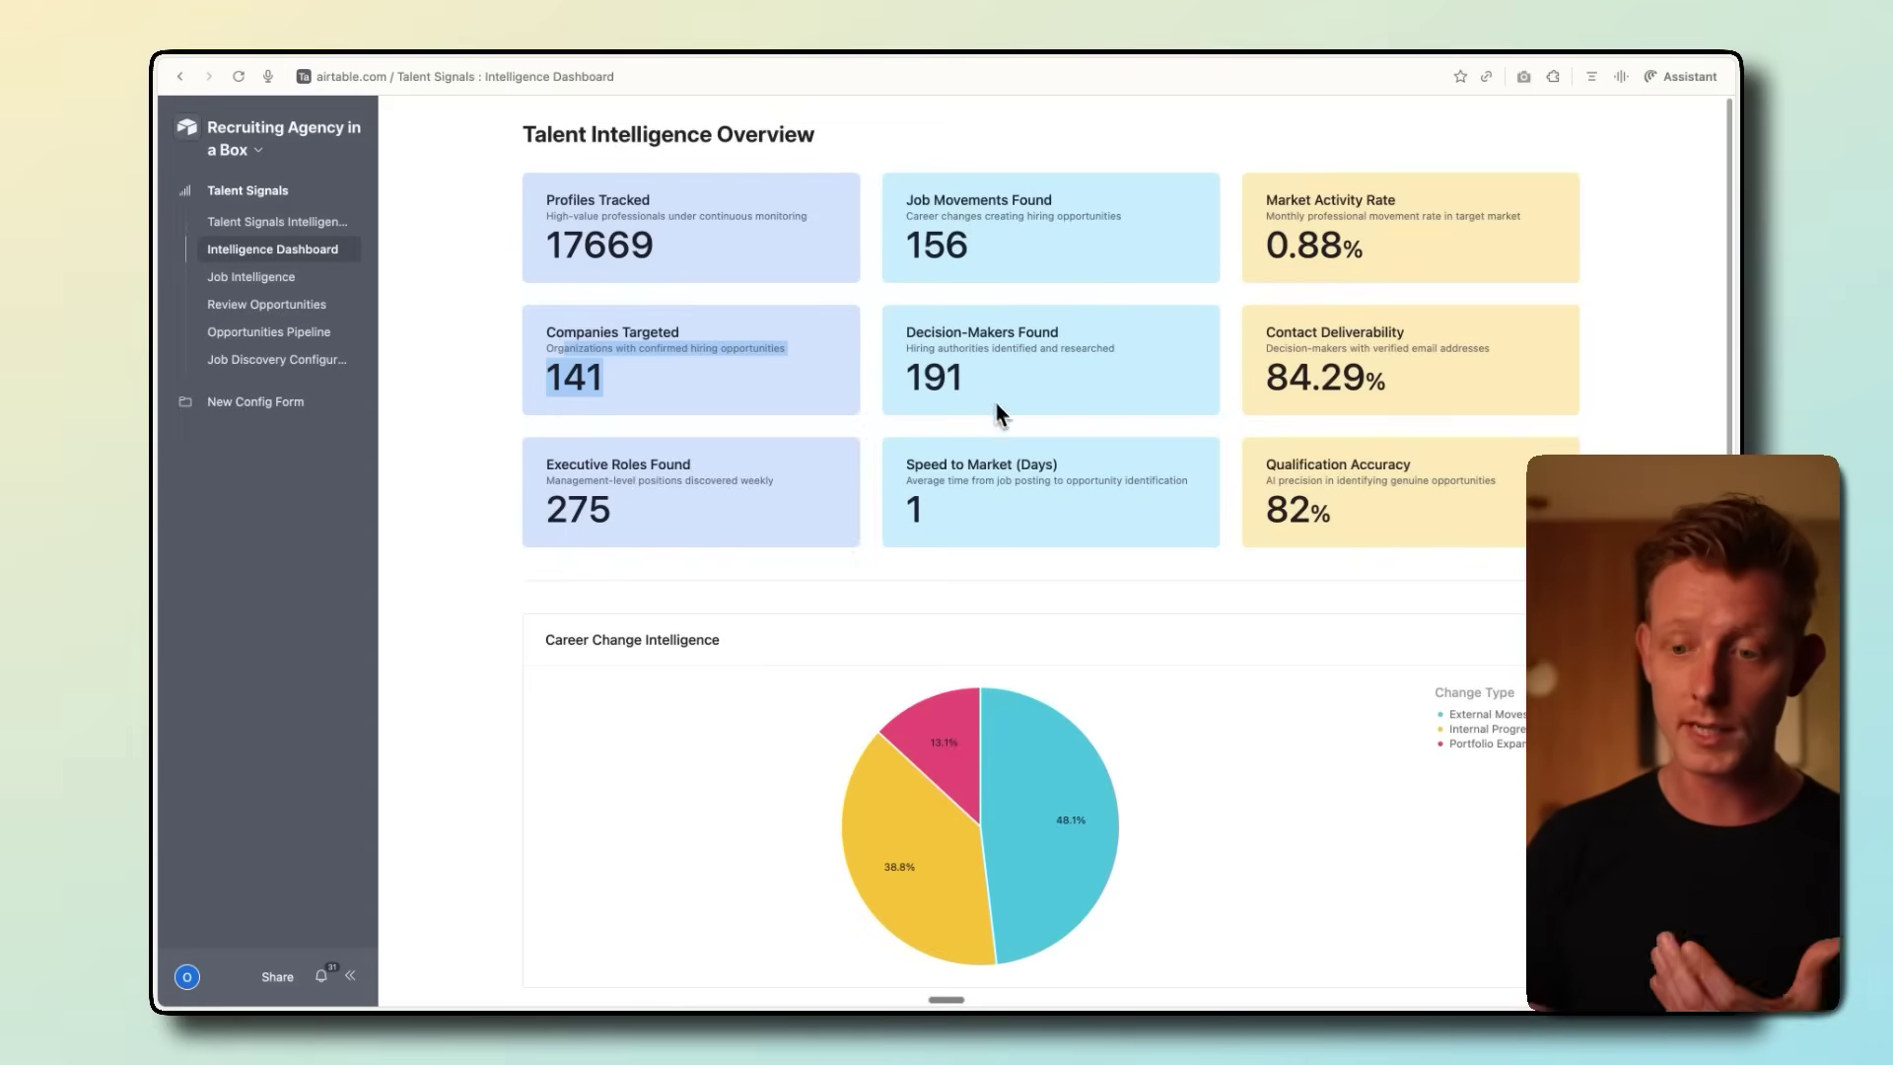
drag(996, 400, 899, 343)
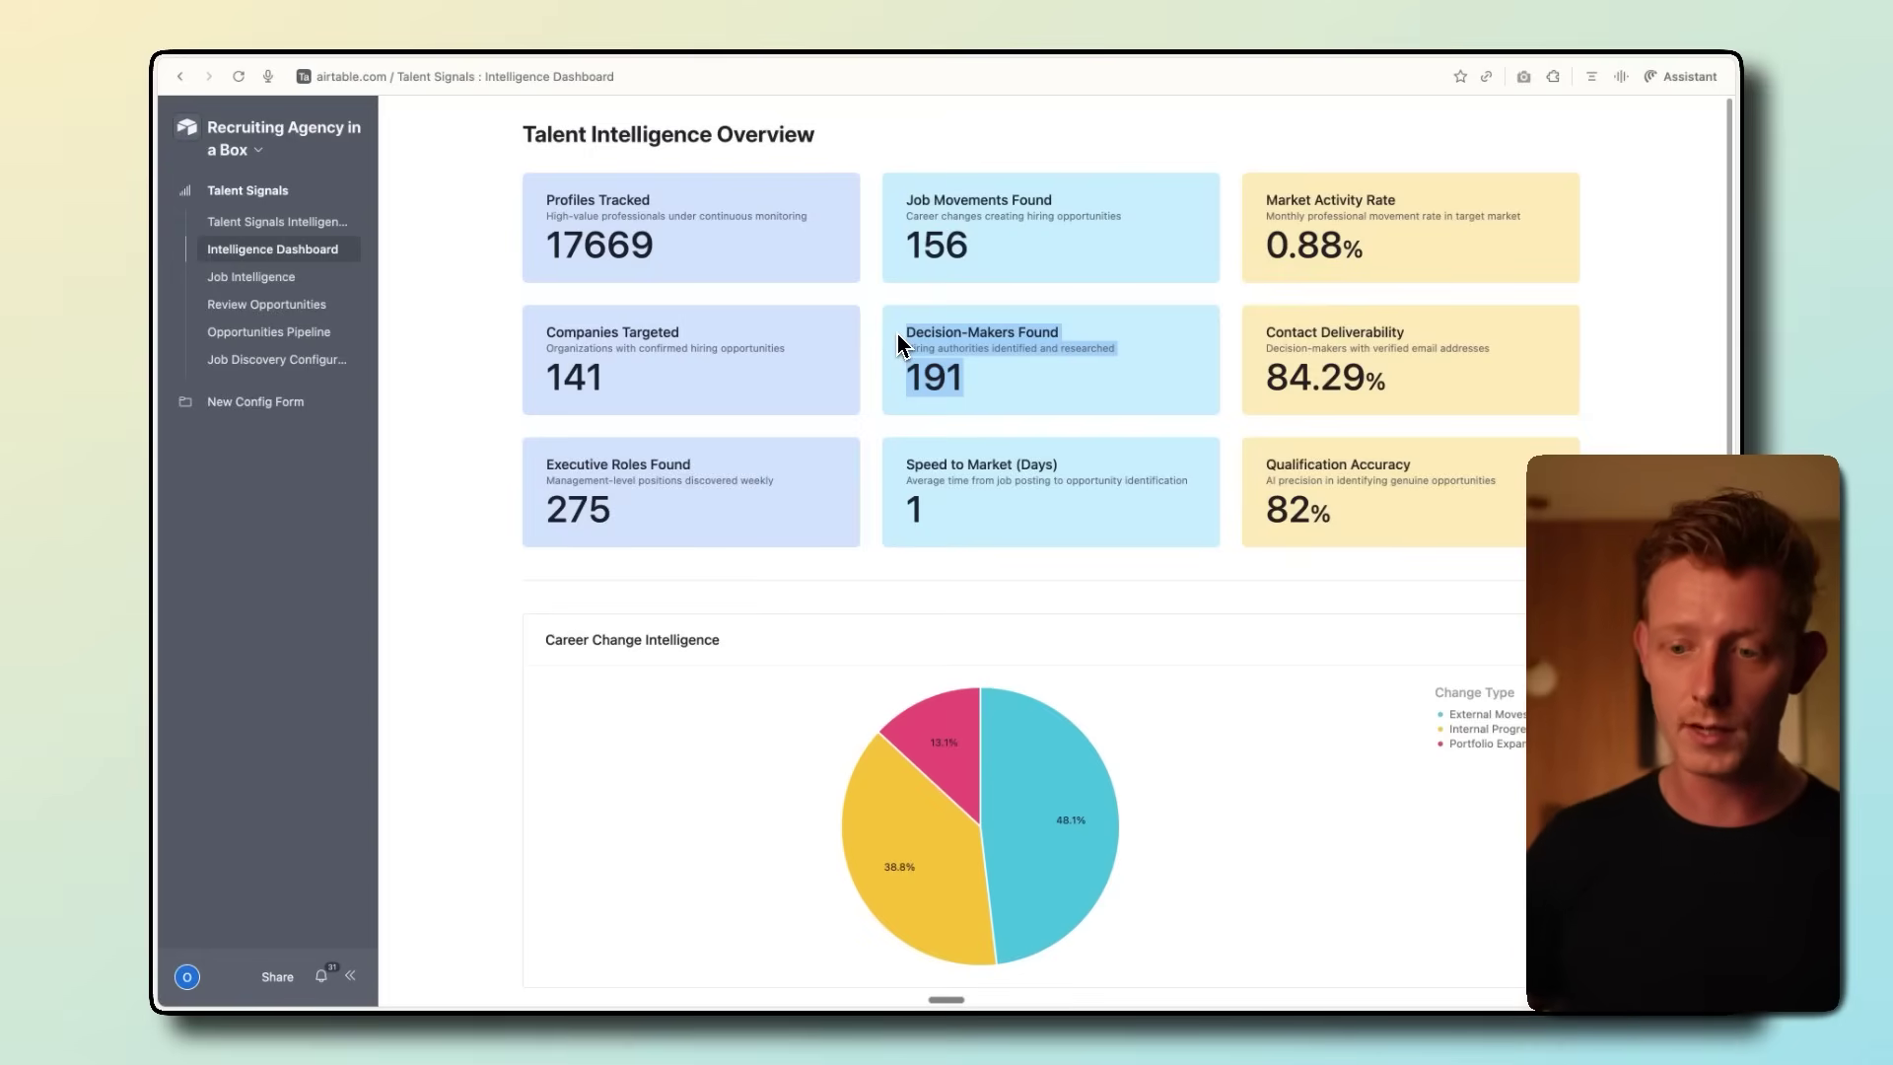
Scroll down to read values on the career-change pie chart and market posting patterns chart.
scroll(976, 659, down, 2)
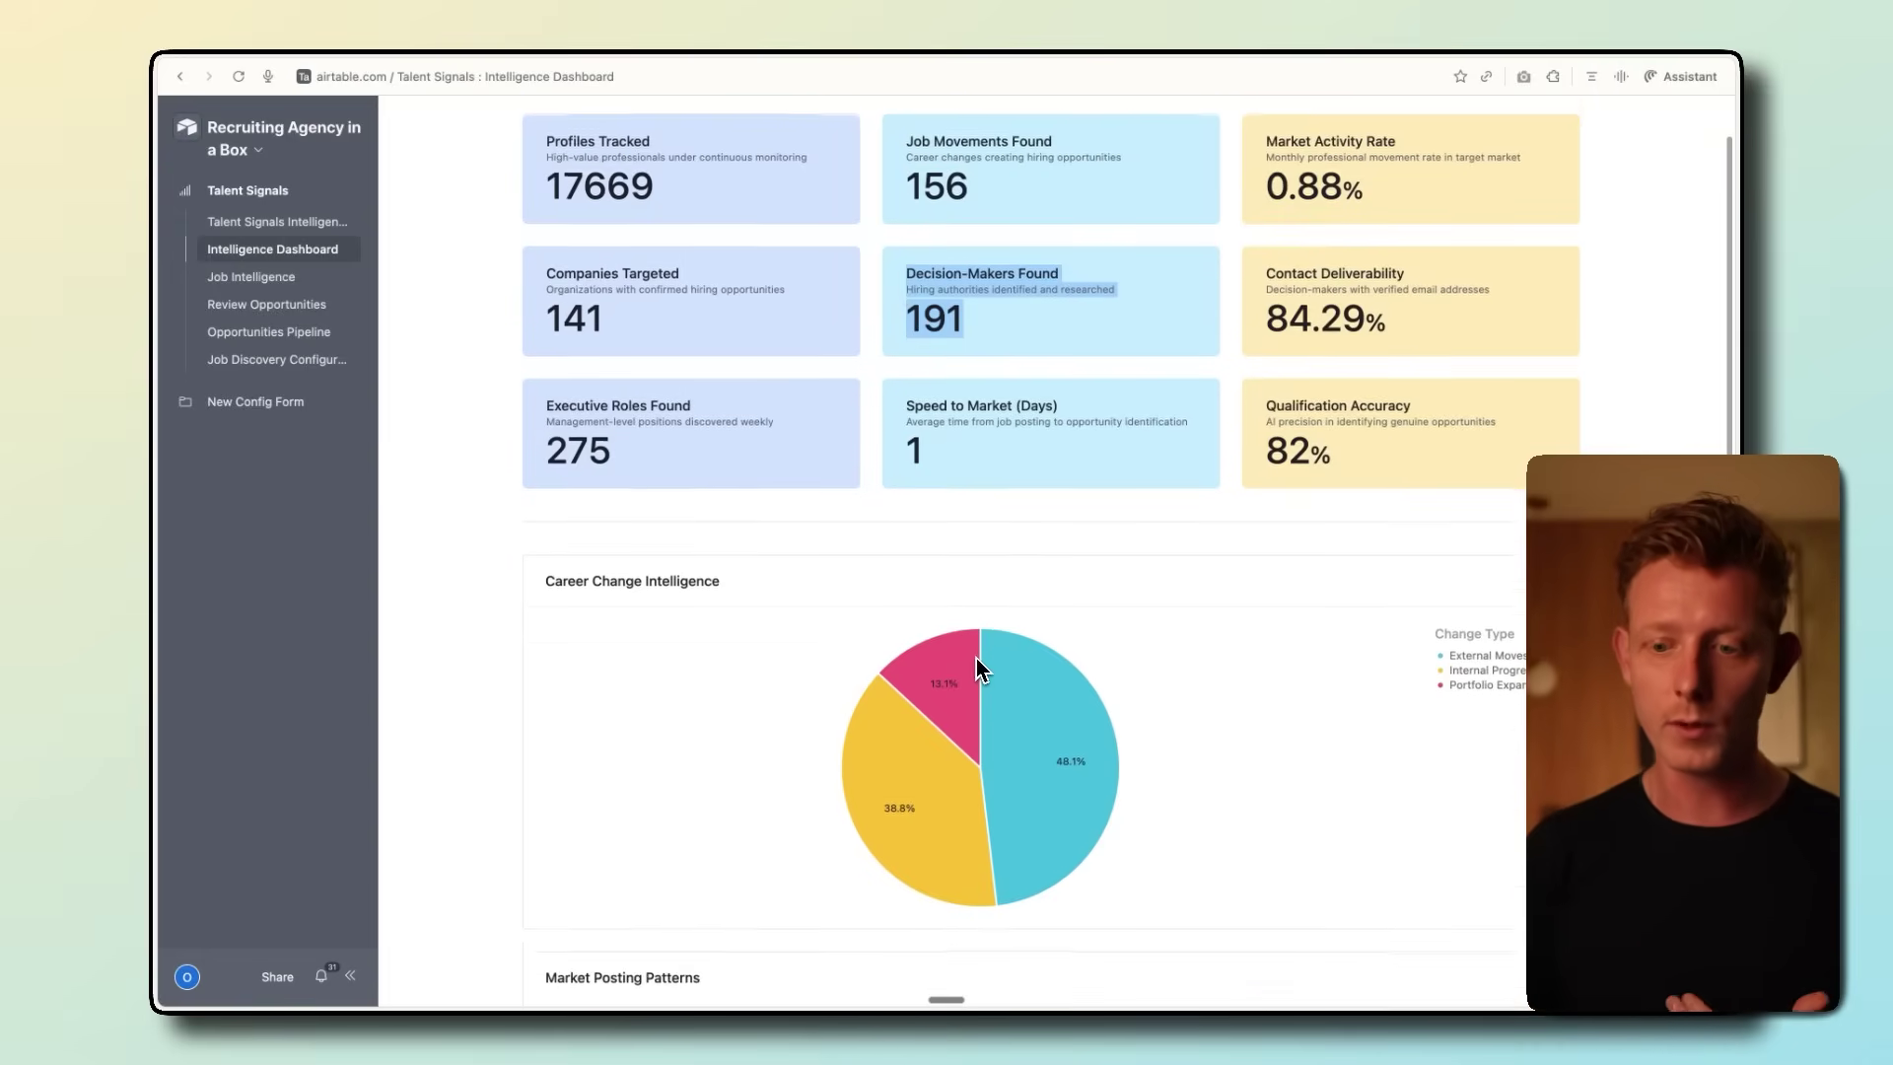
mouse_move(978, 660)
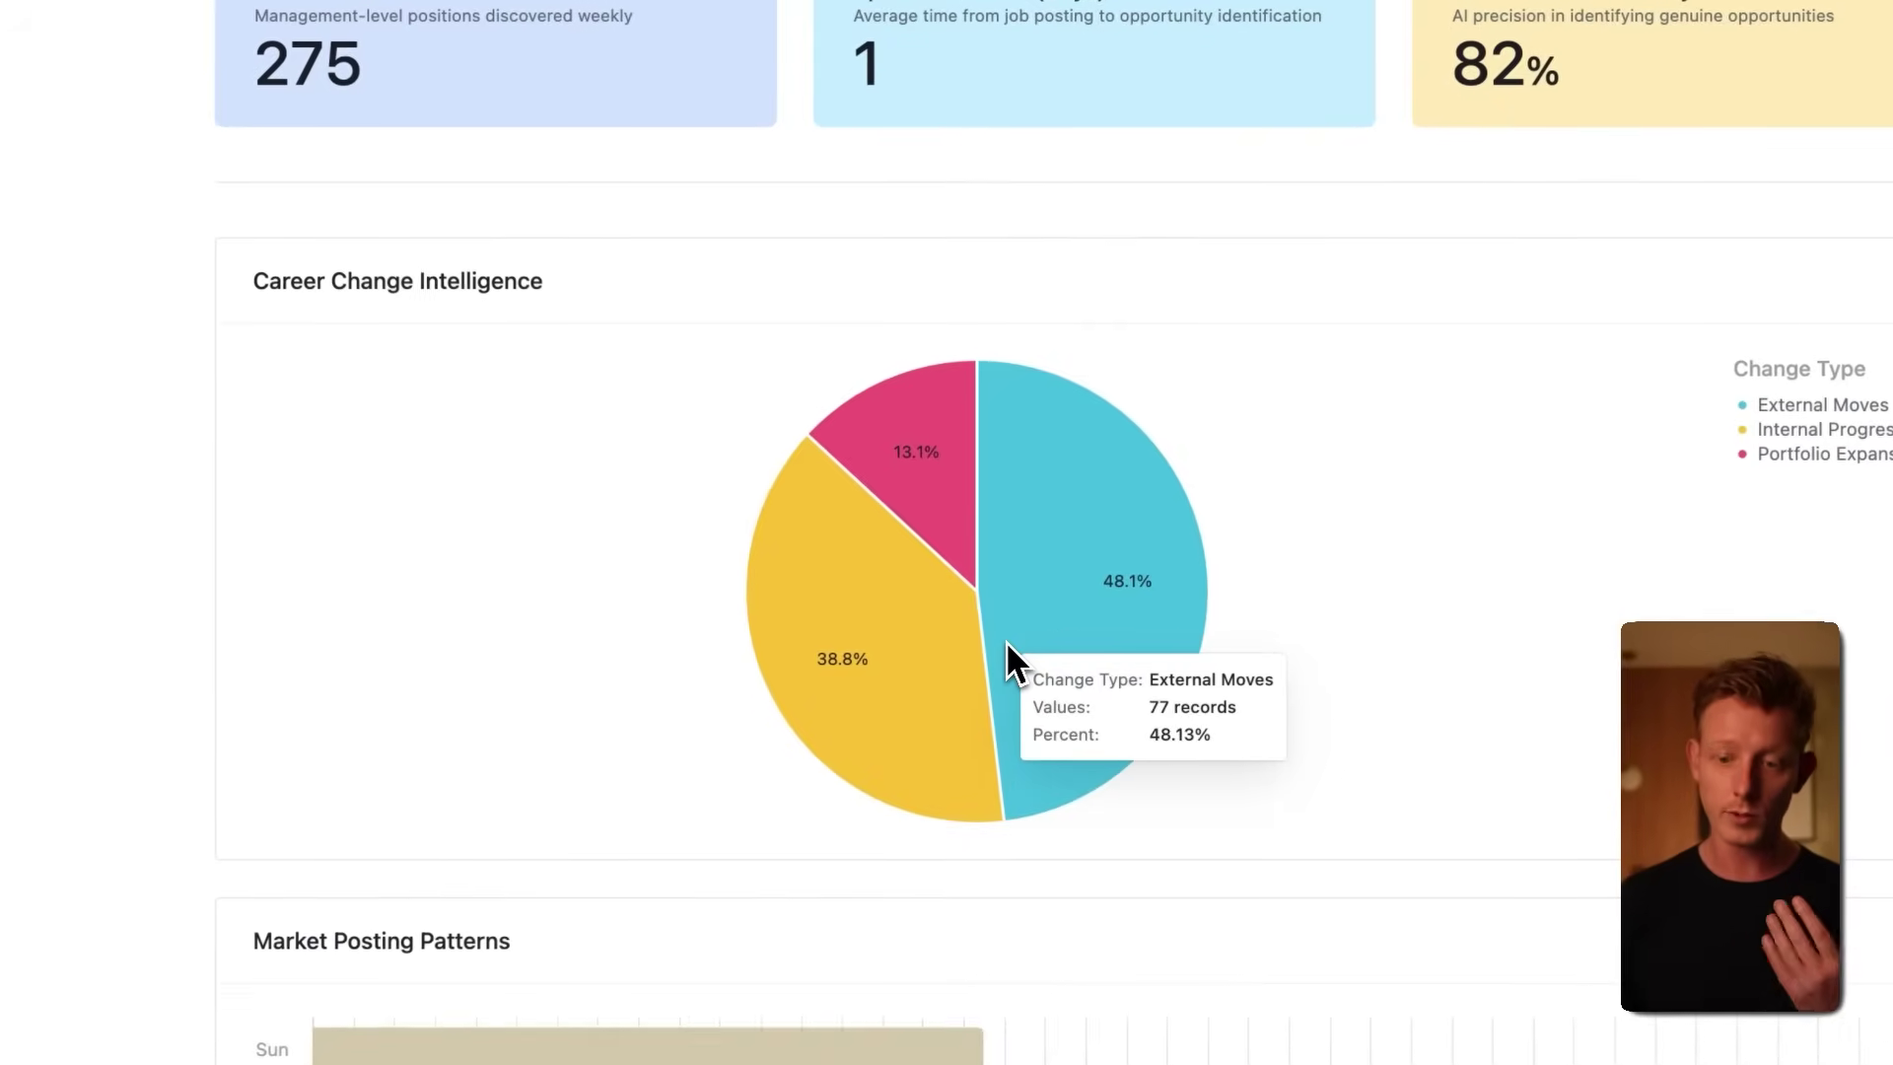
mouse_move(897, 546)
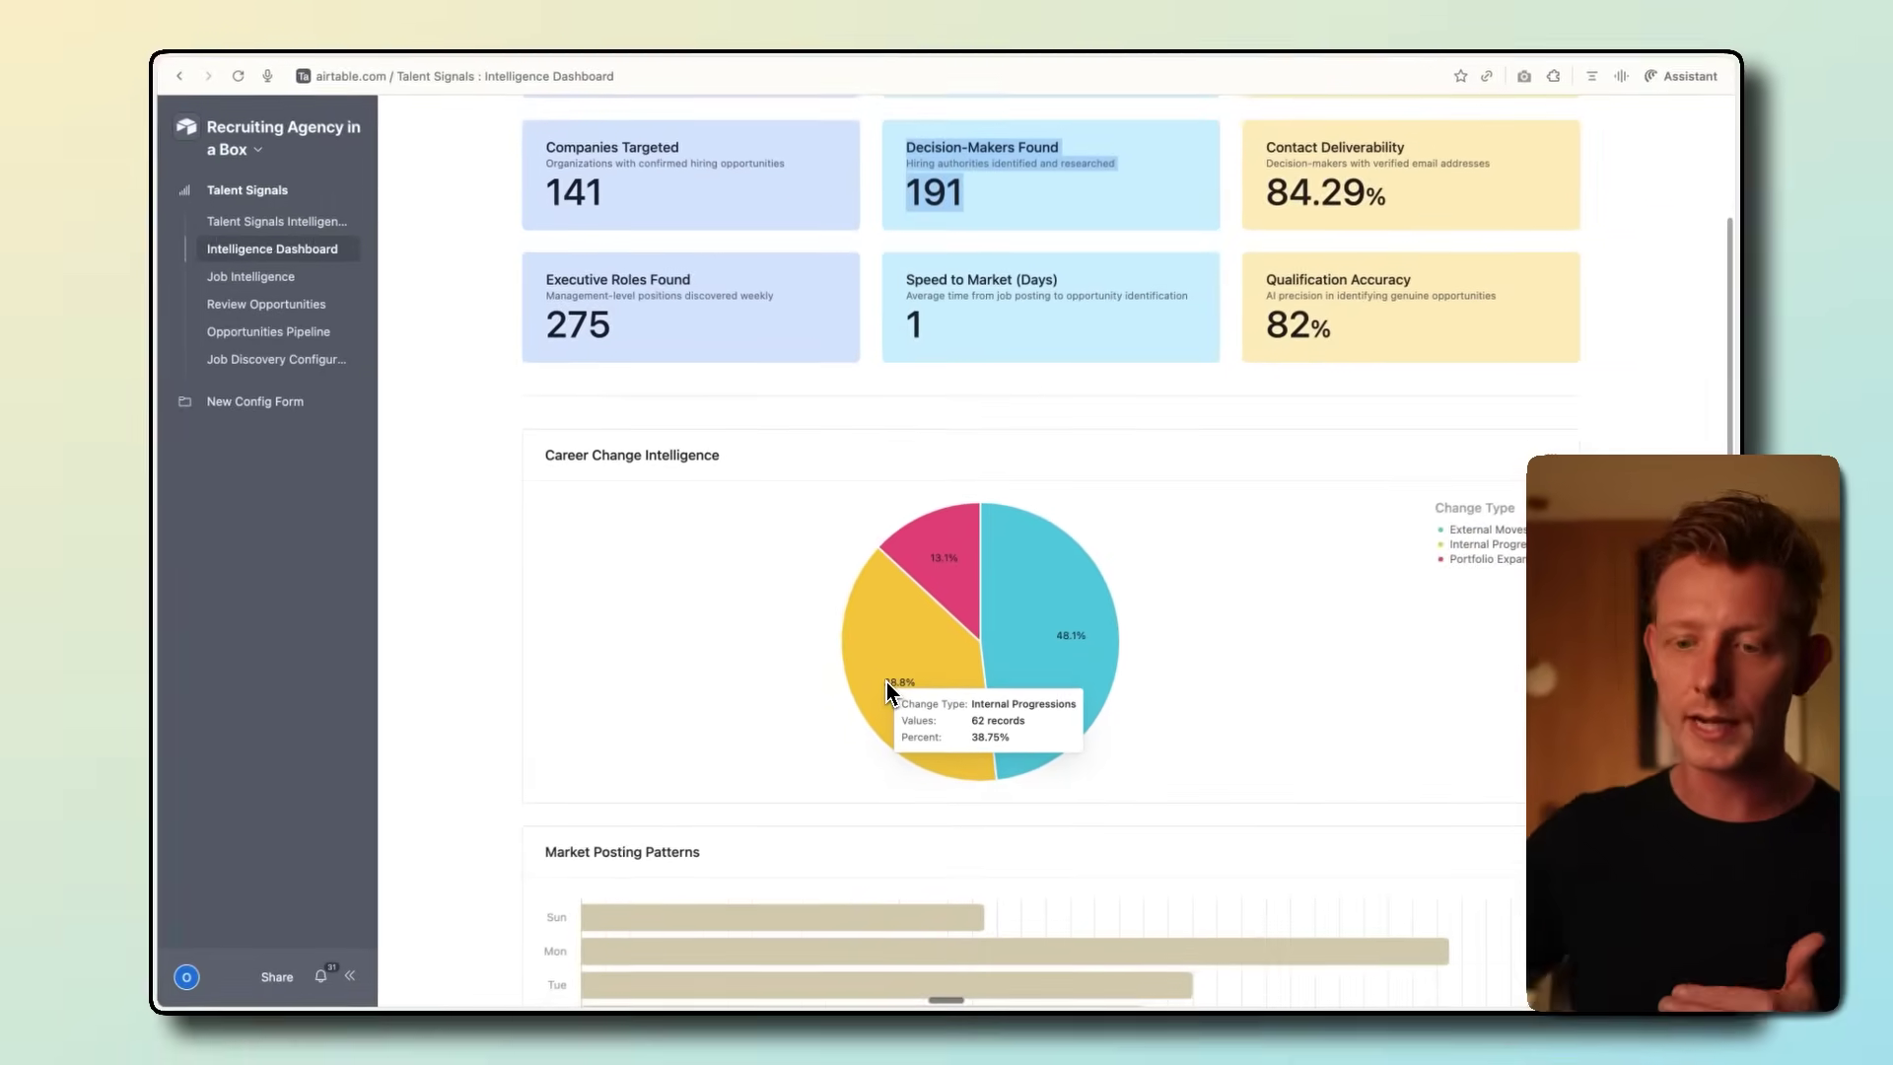
scroll(877, 494, down, 3)
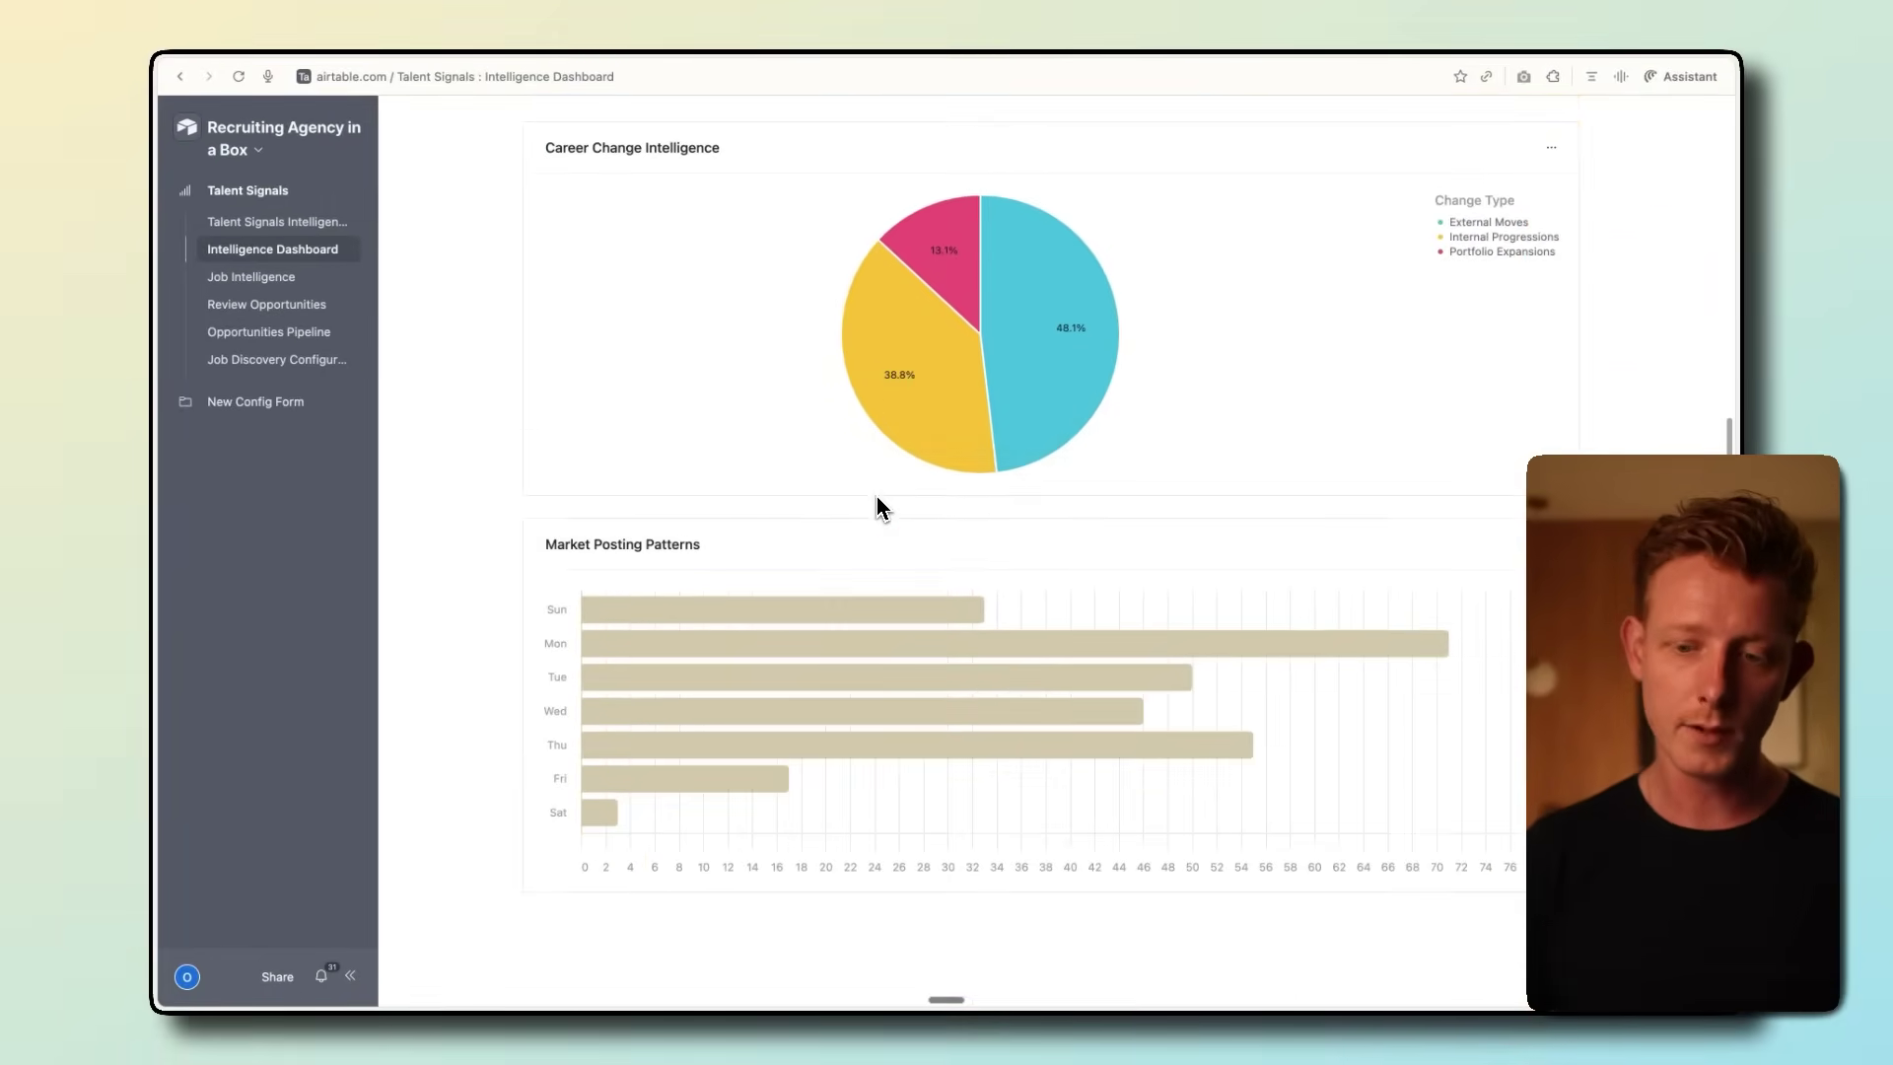
mouse_move(874, 553)
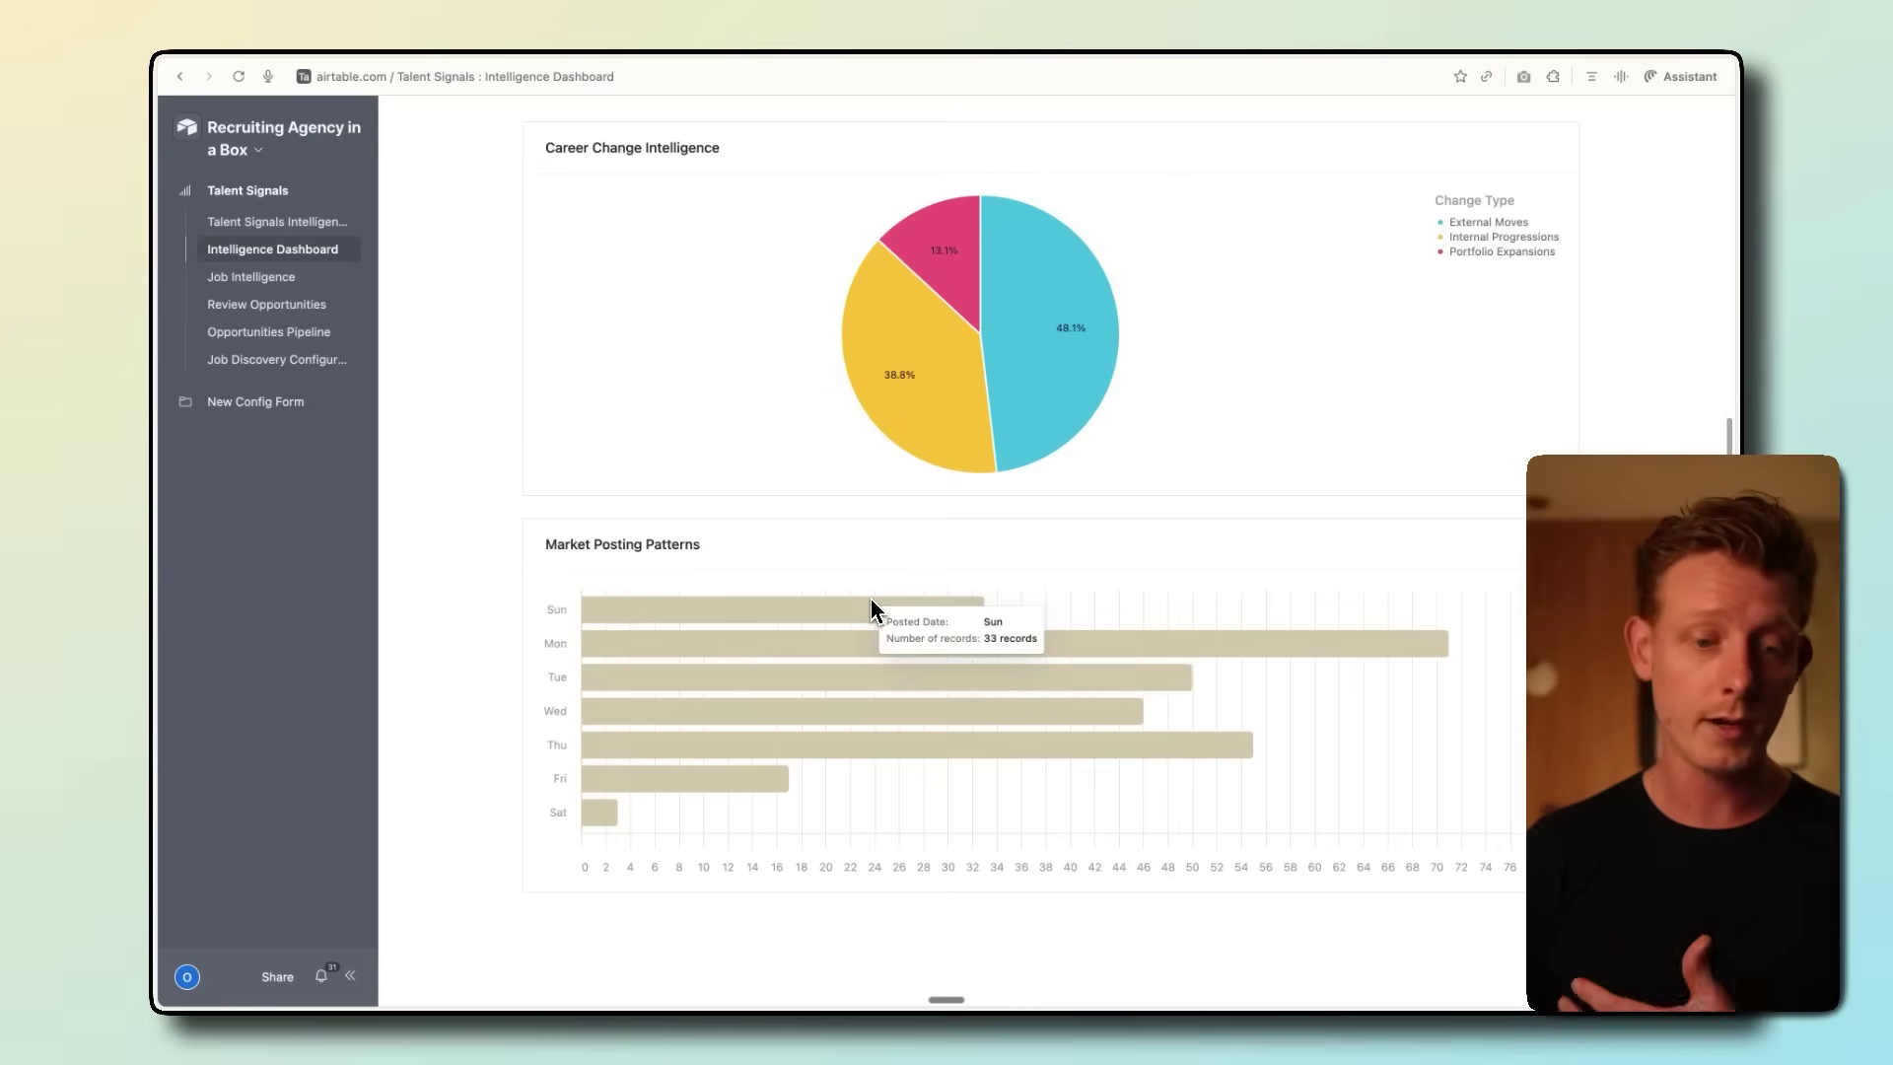
click(270, 278)
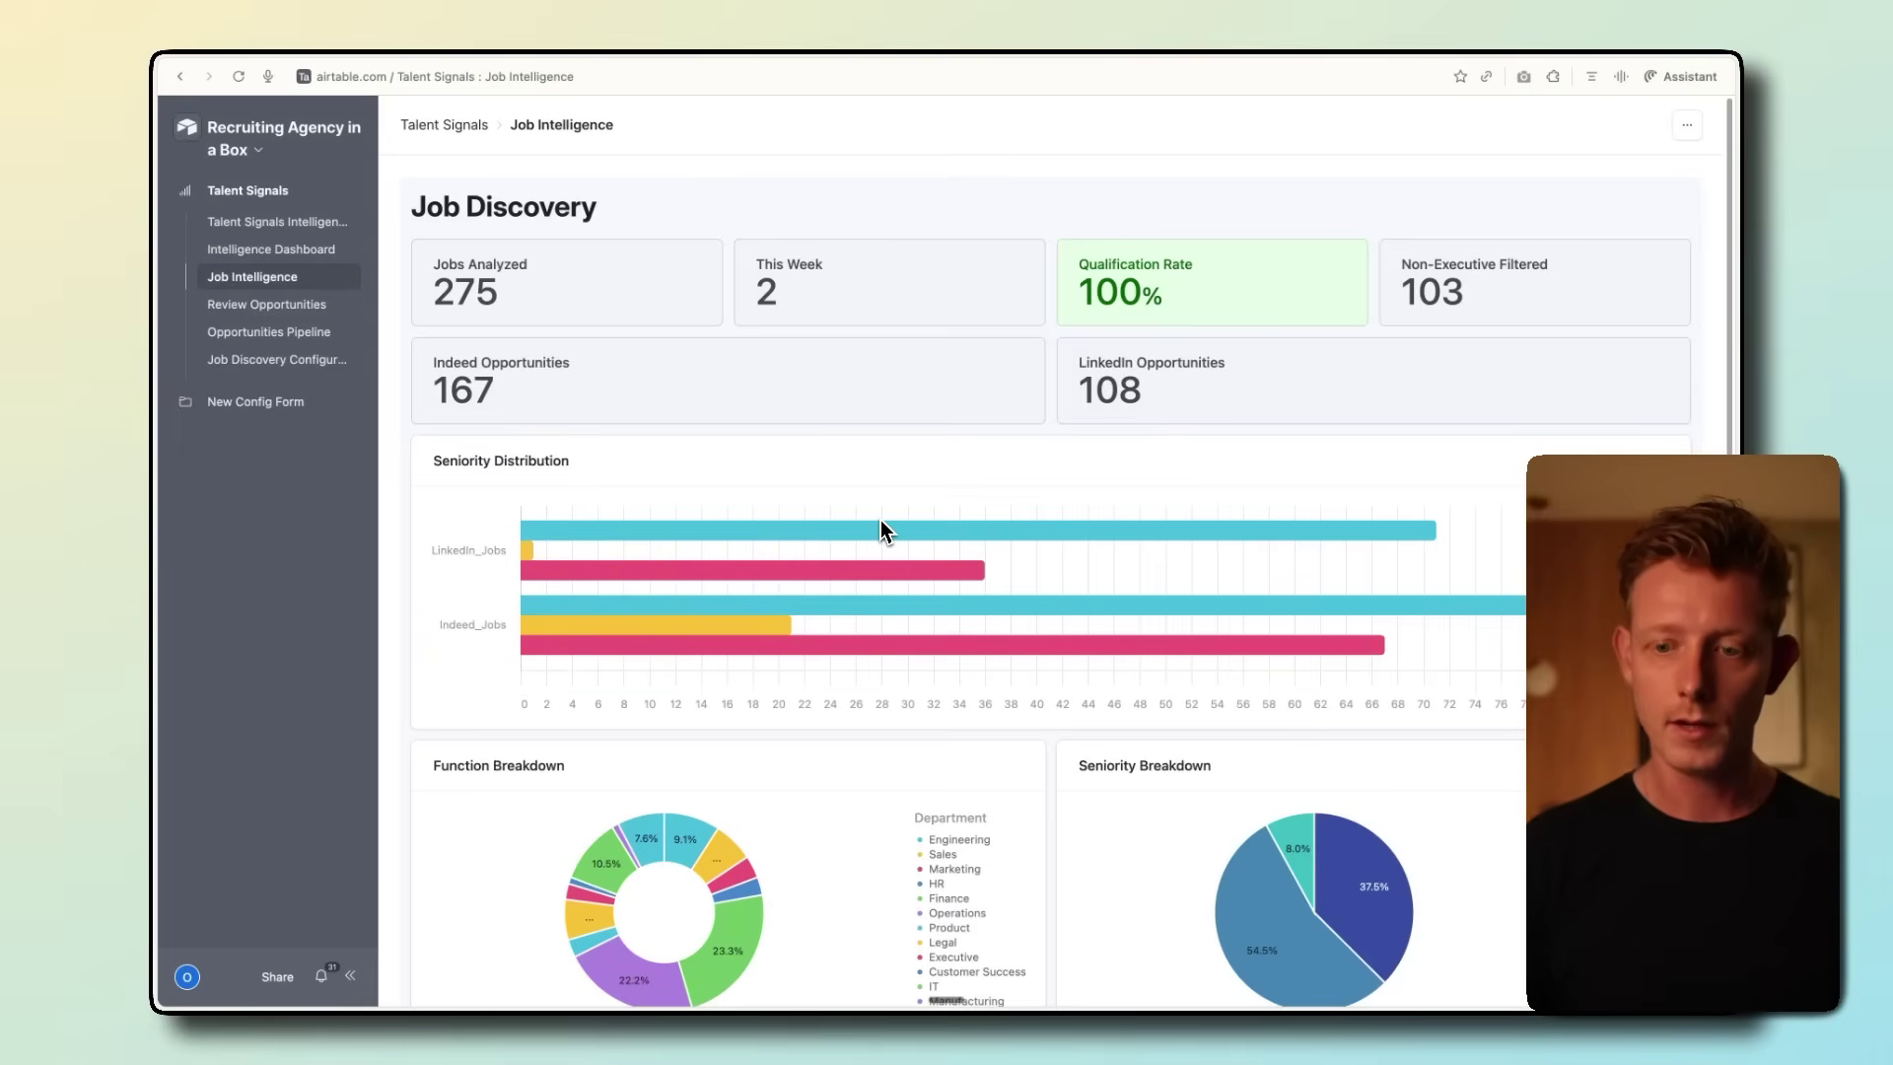
Scroll down the Job Intelligence dashboard to the Jobs Posted by Day of Week chart.
scroll(880, 523, down, 4)
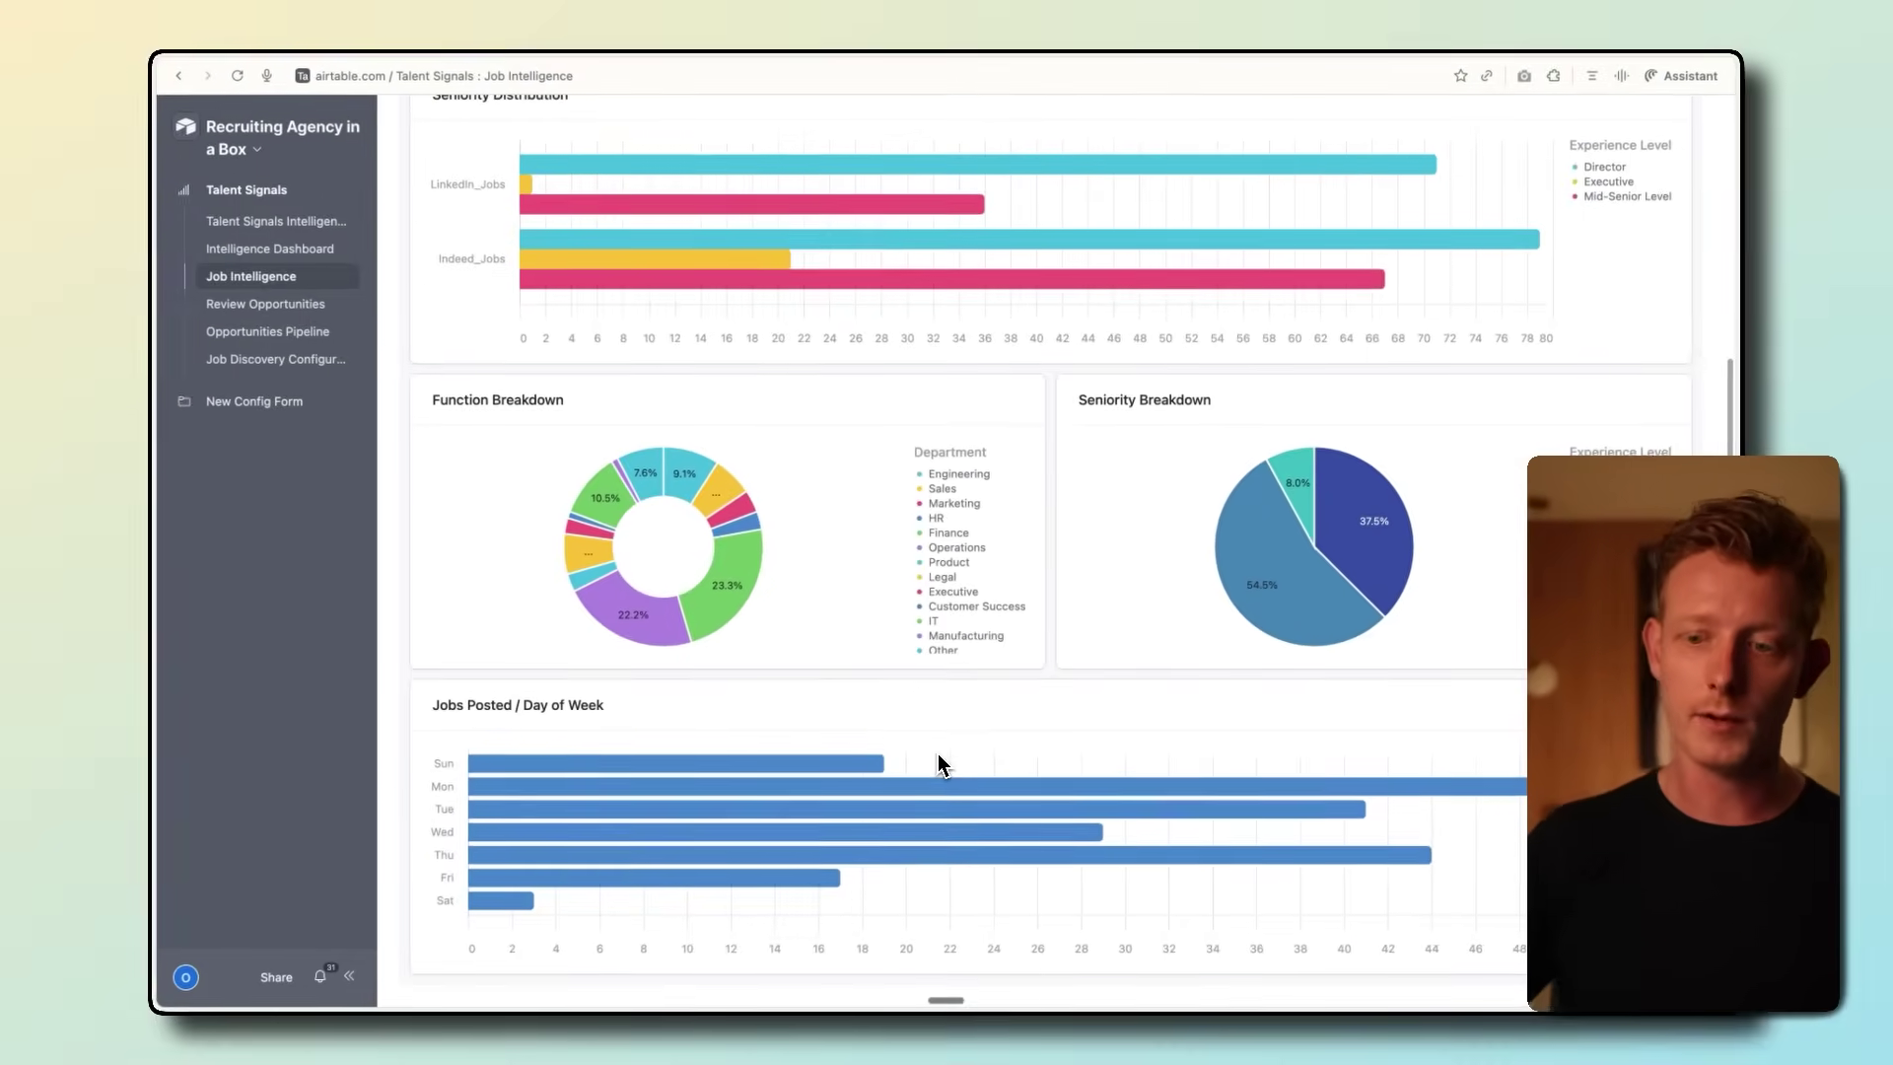
Open Review Opportunities, then collapse and re-expand the 25-item Career Change group.
click(336, 300)
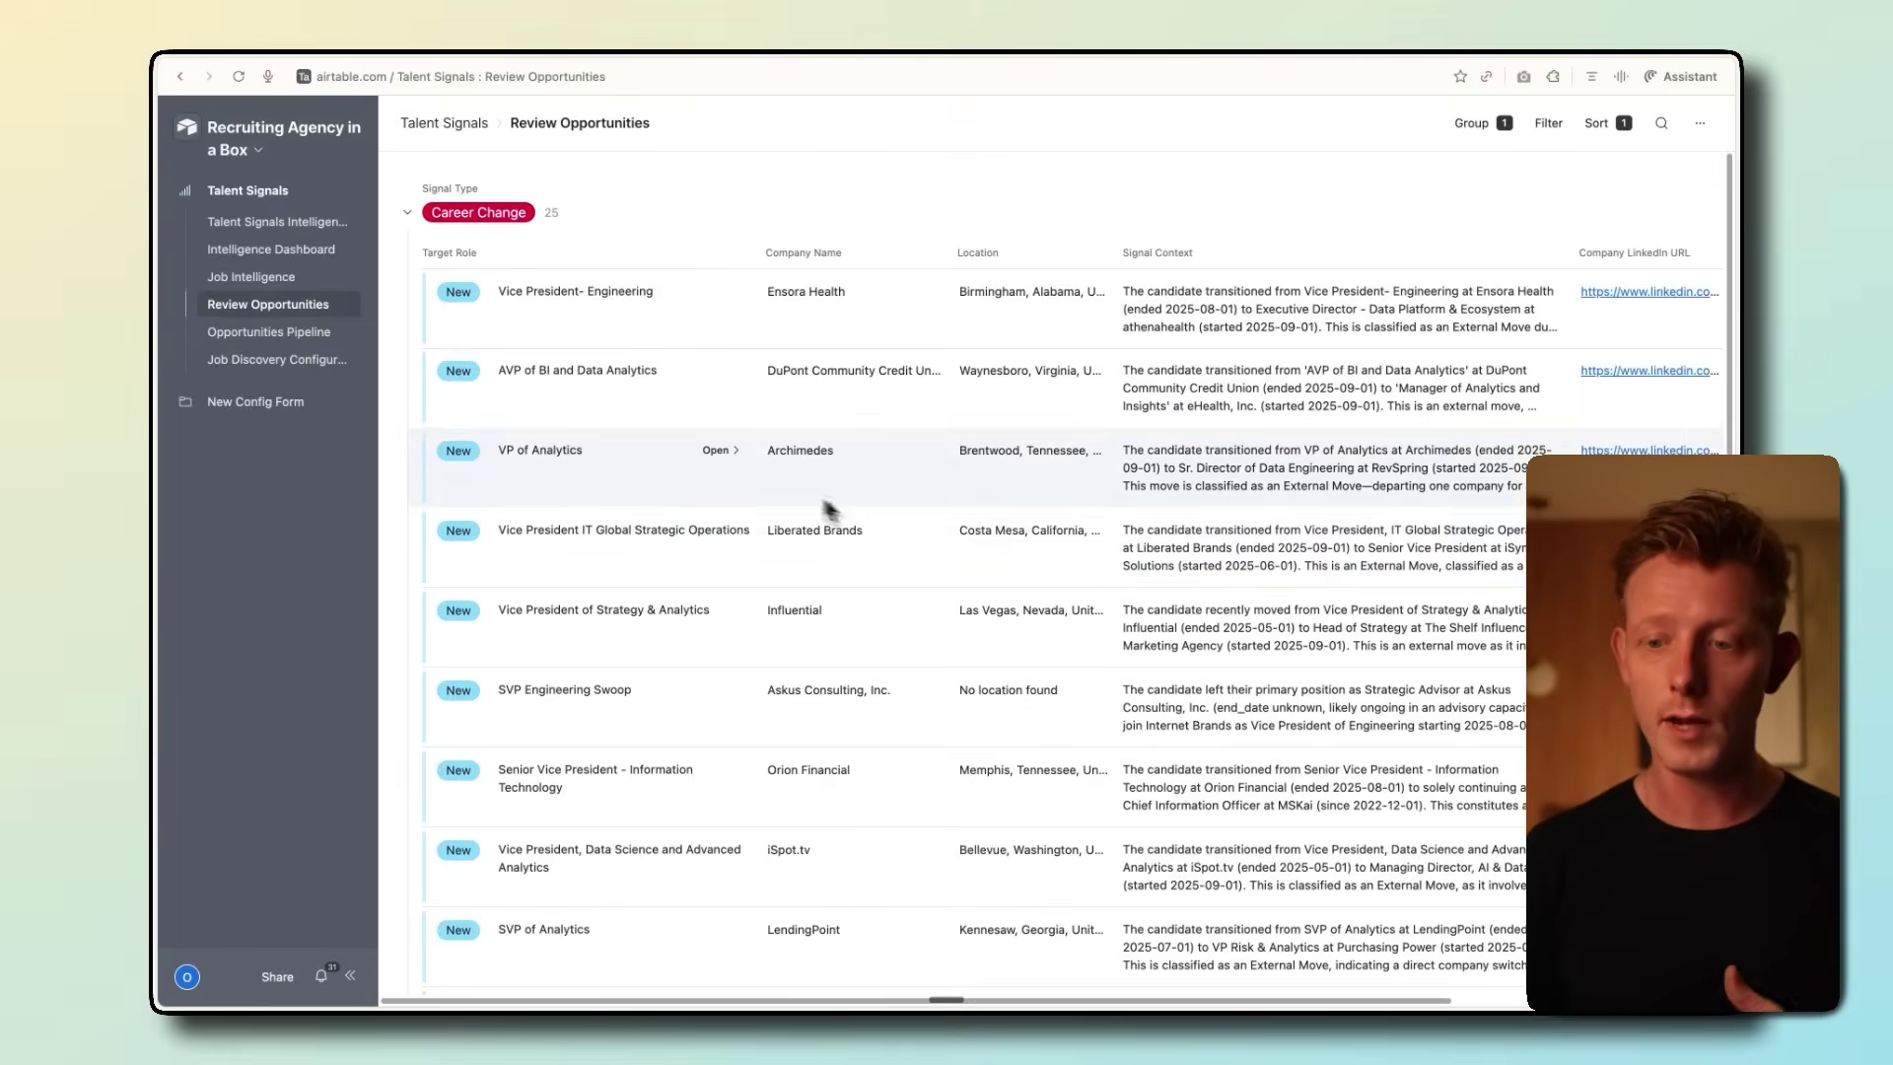
click(410, 213)
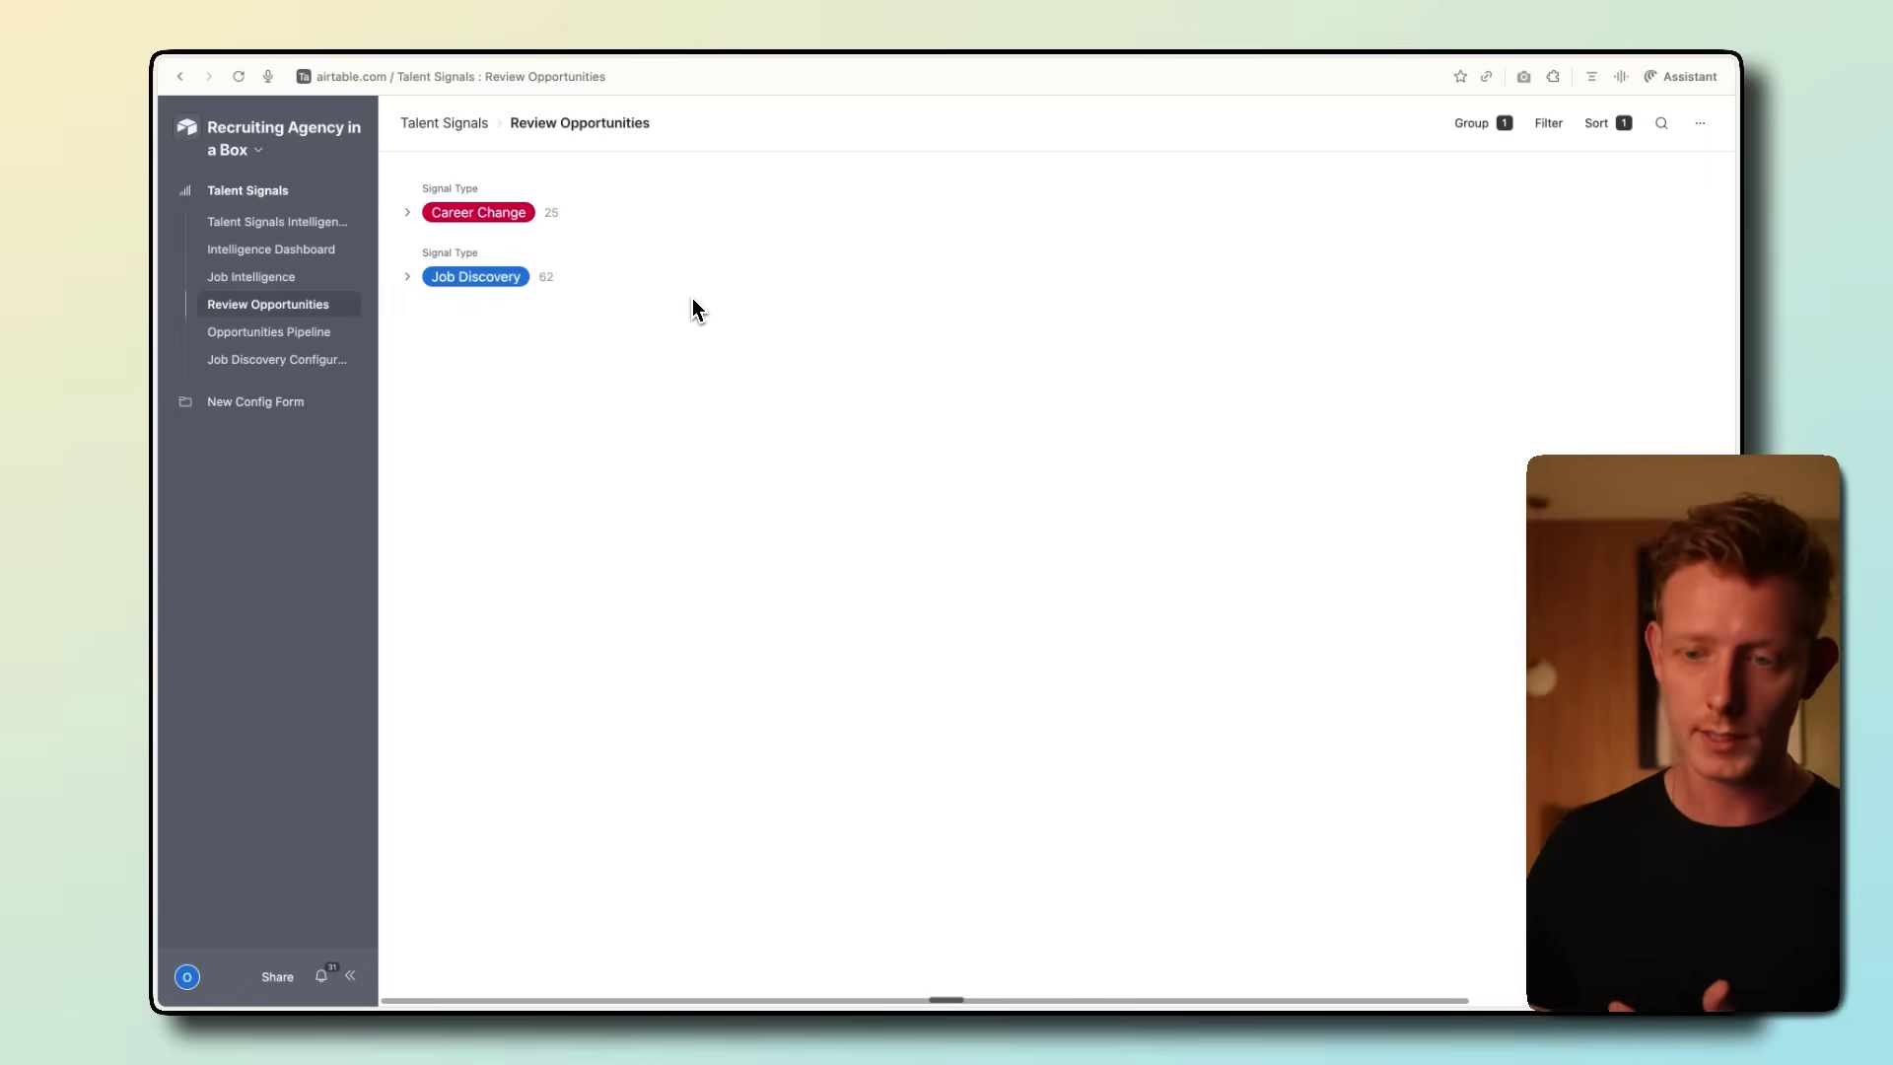
click(439, 219)
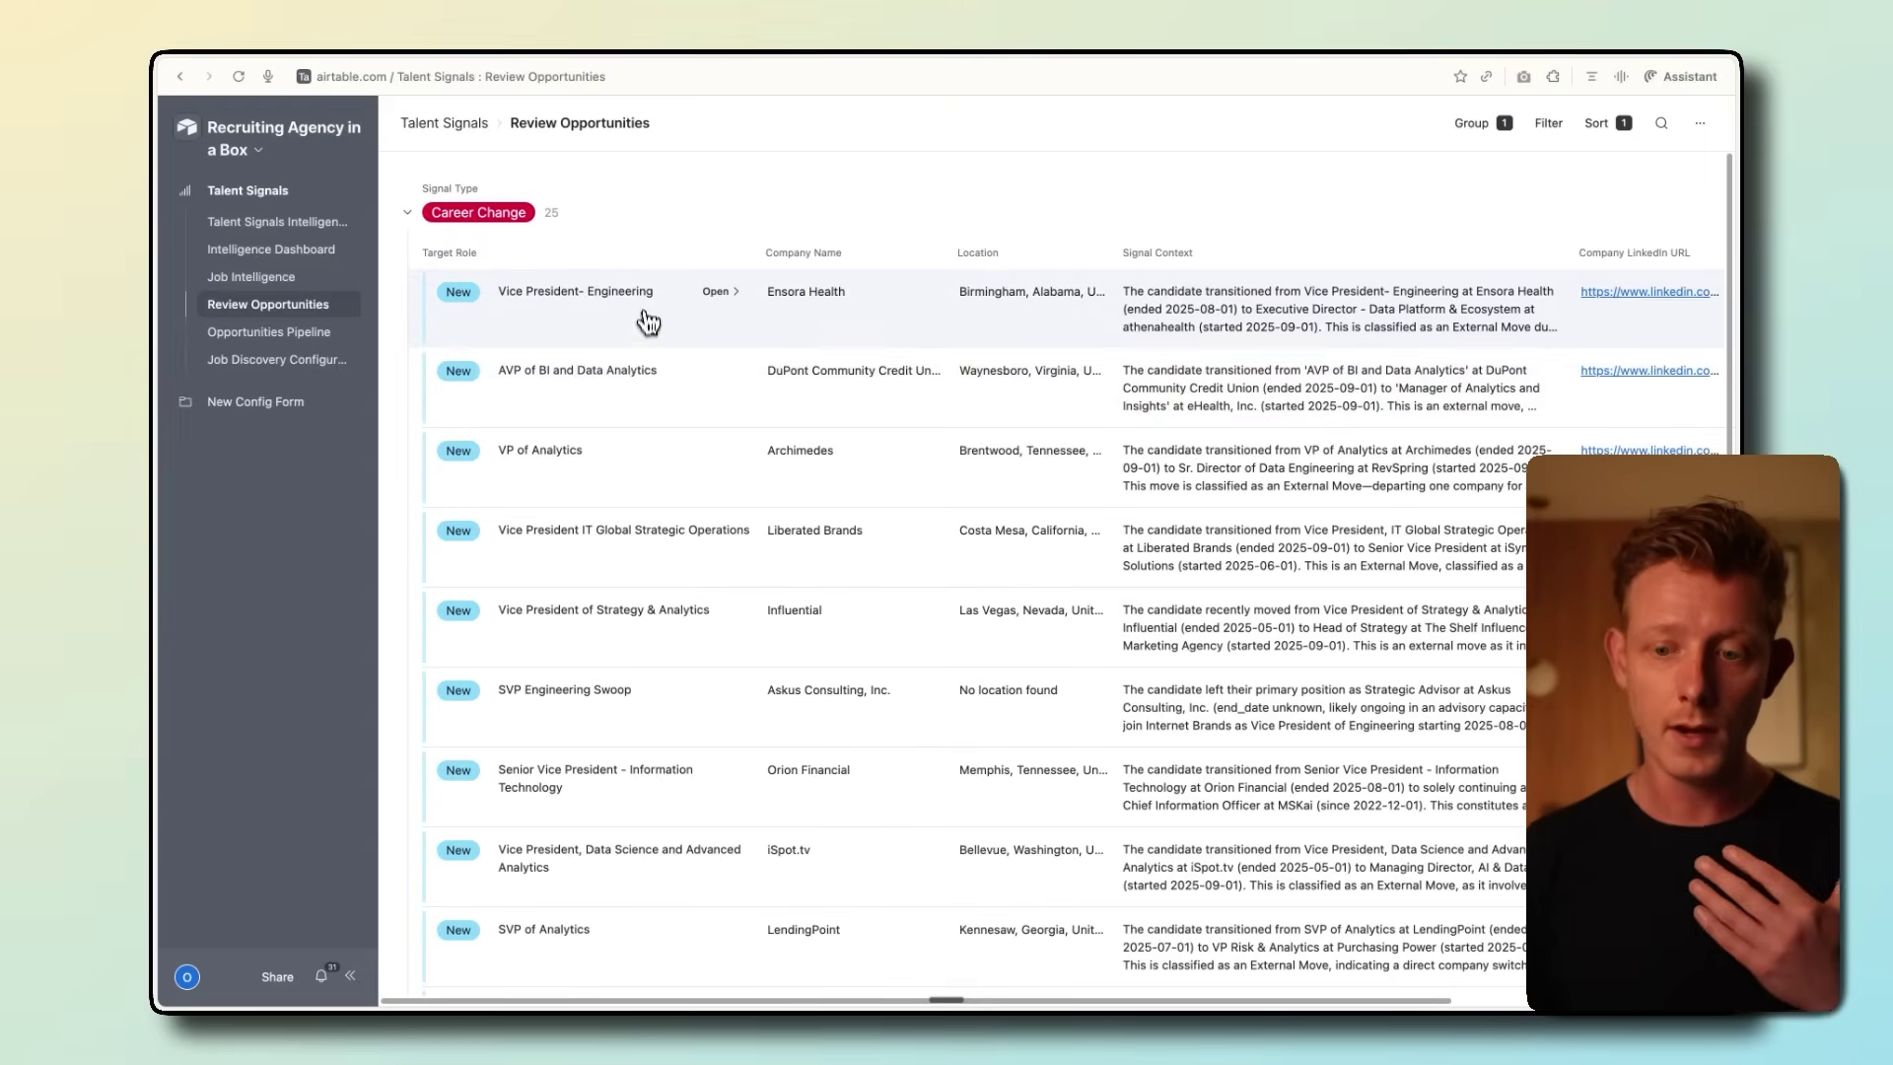
Expand the Ensora Health opportunity and set its Review Status to Qualified.
click(685, 307)
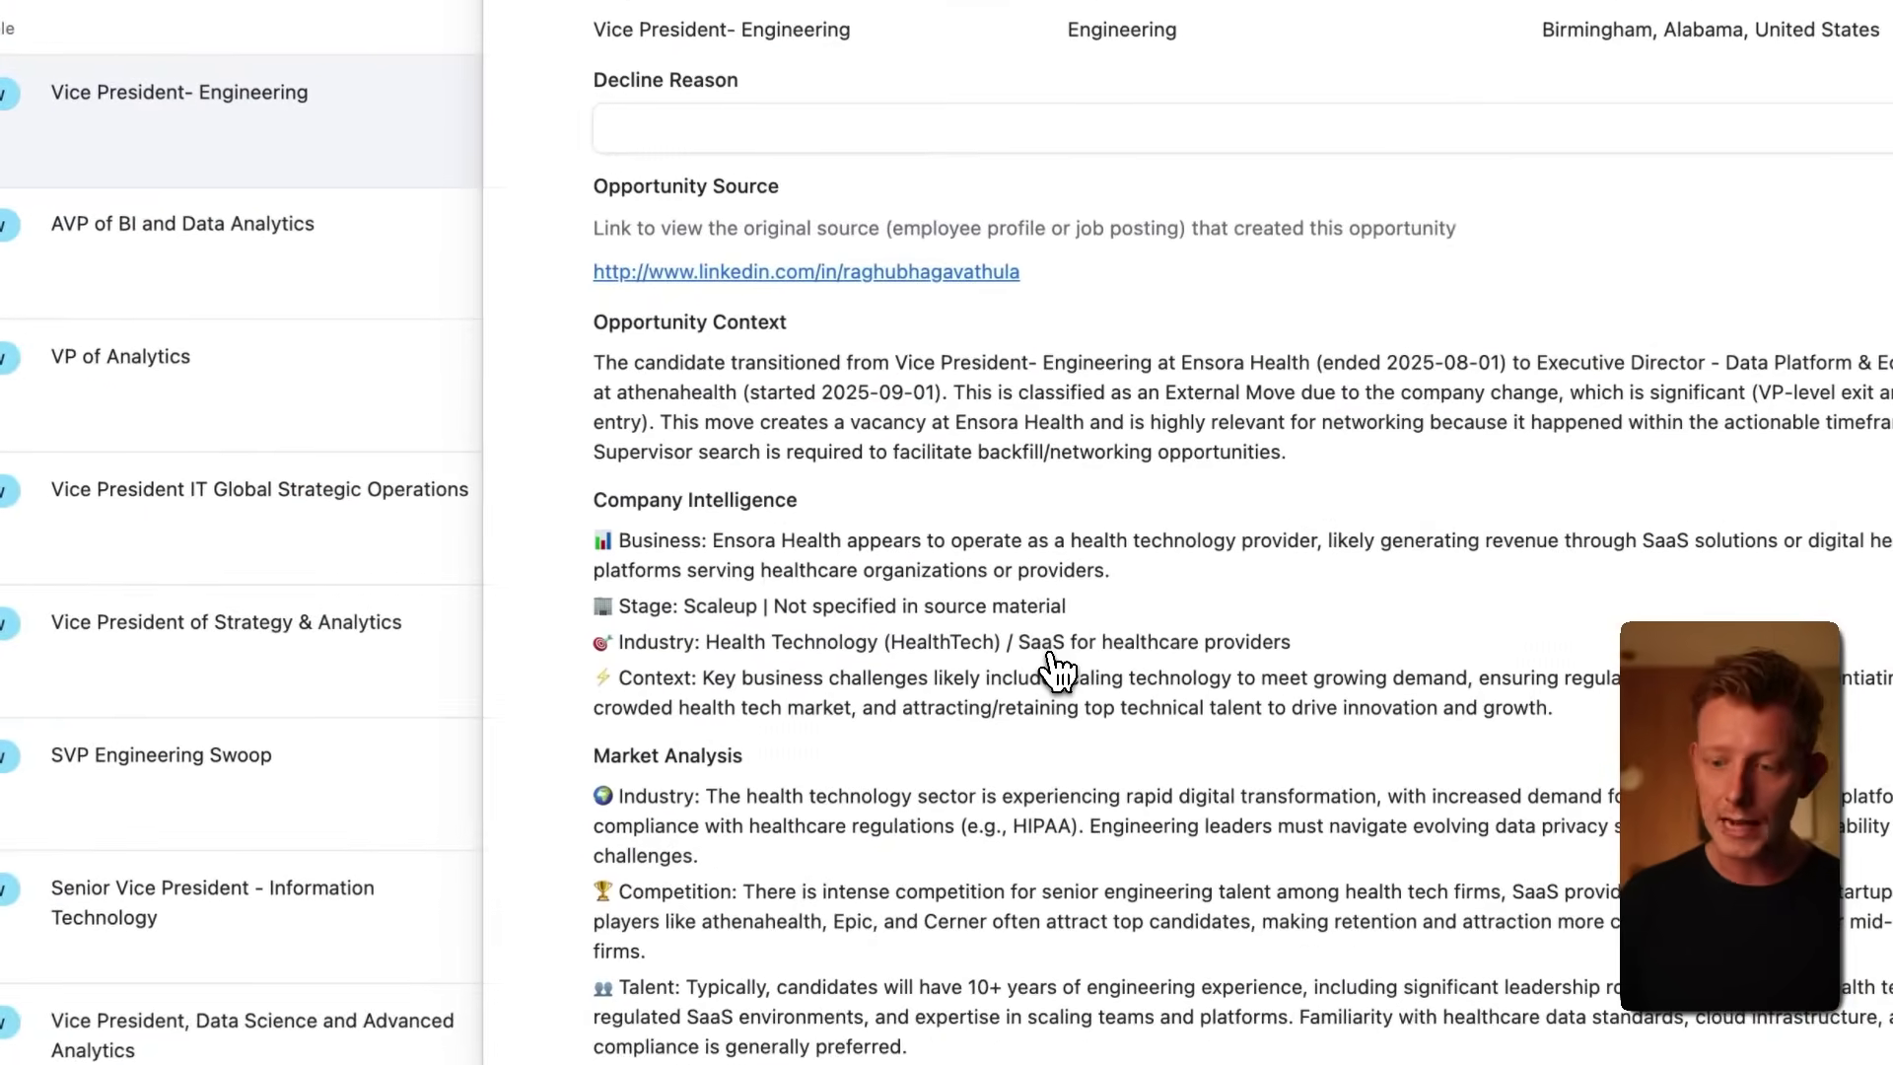
scroll(1057, 672, down, 1)
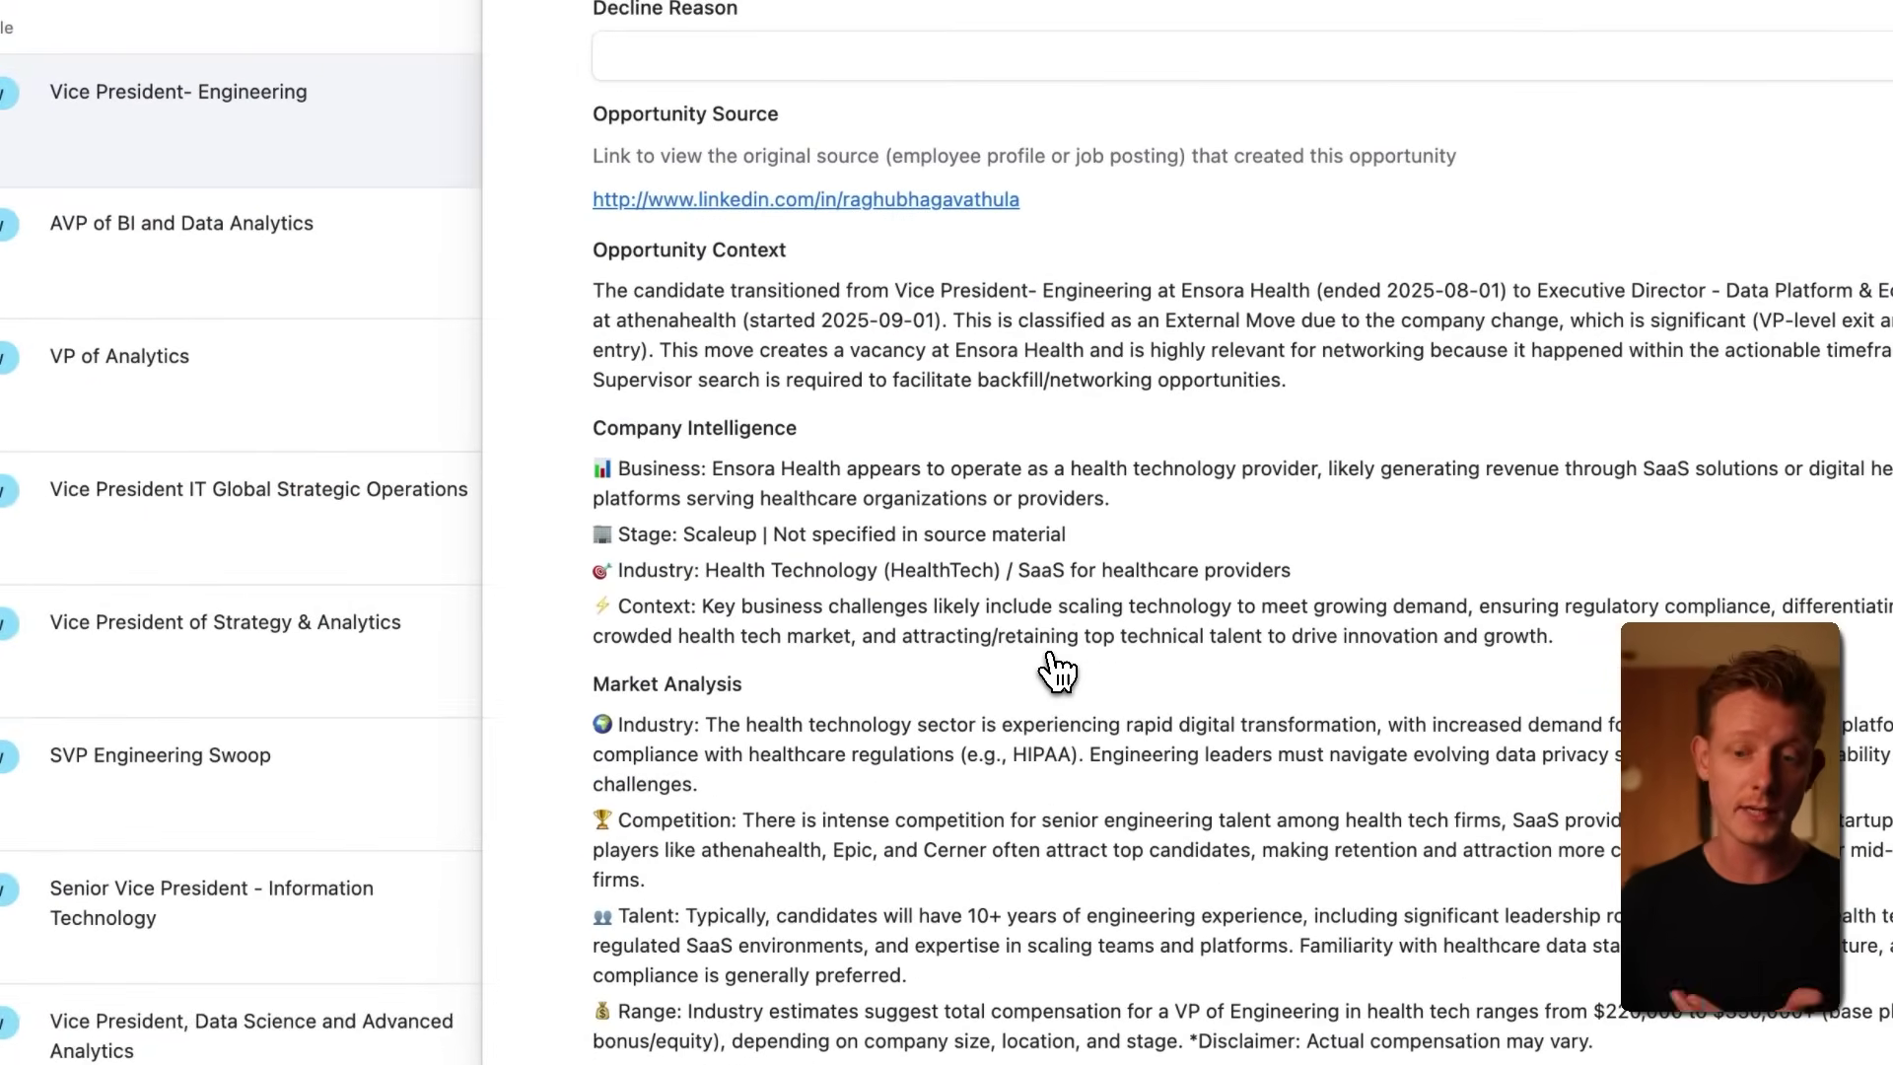
scroll(1057, 672, down, 2)
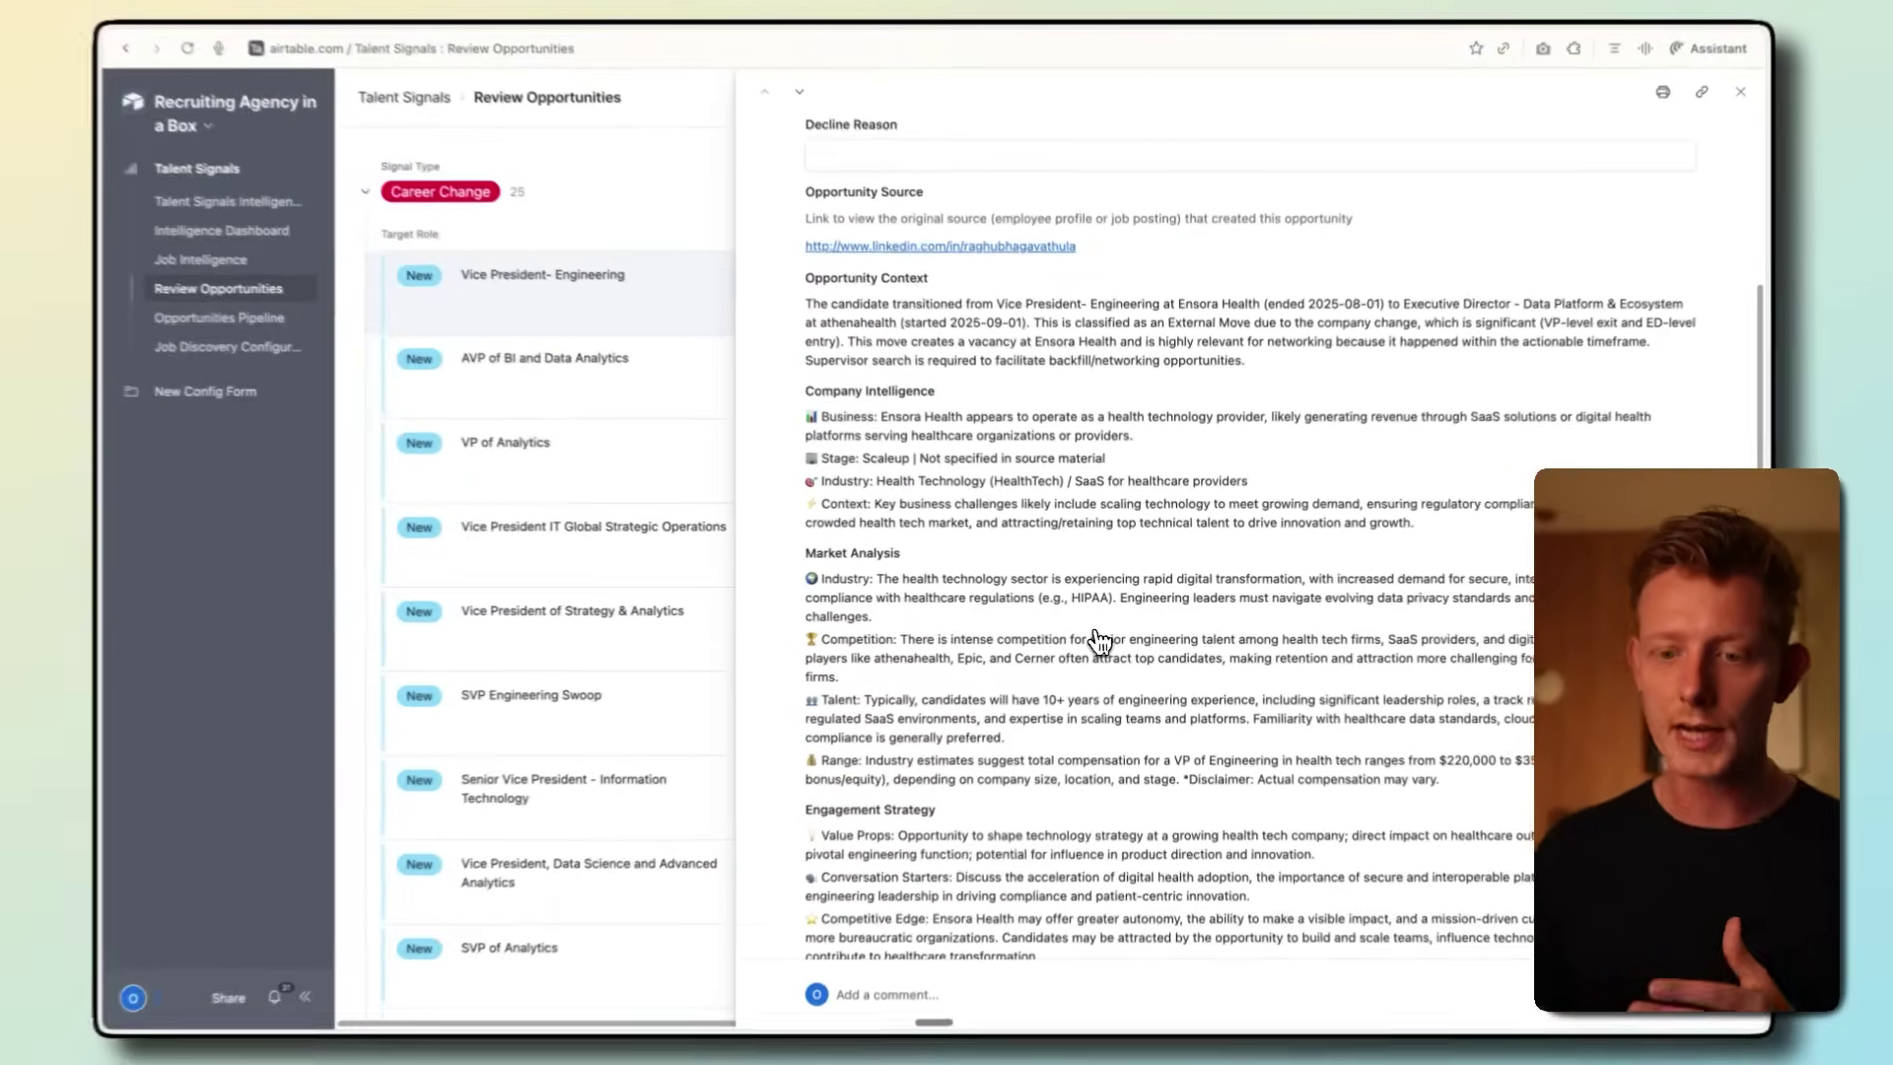
scroll(1102, 639, up, 3)
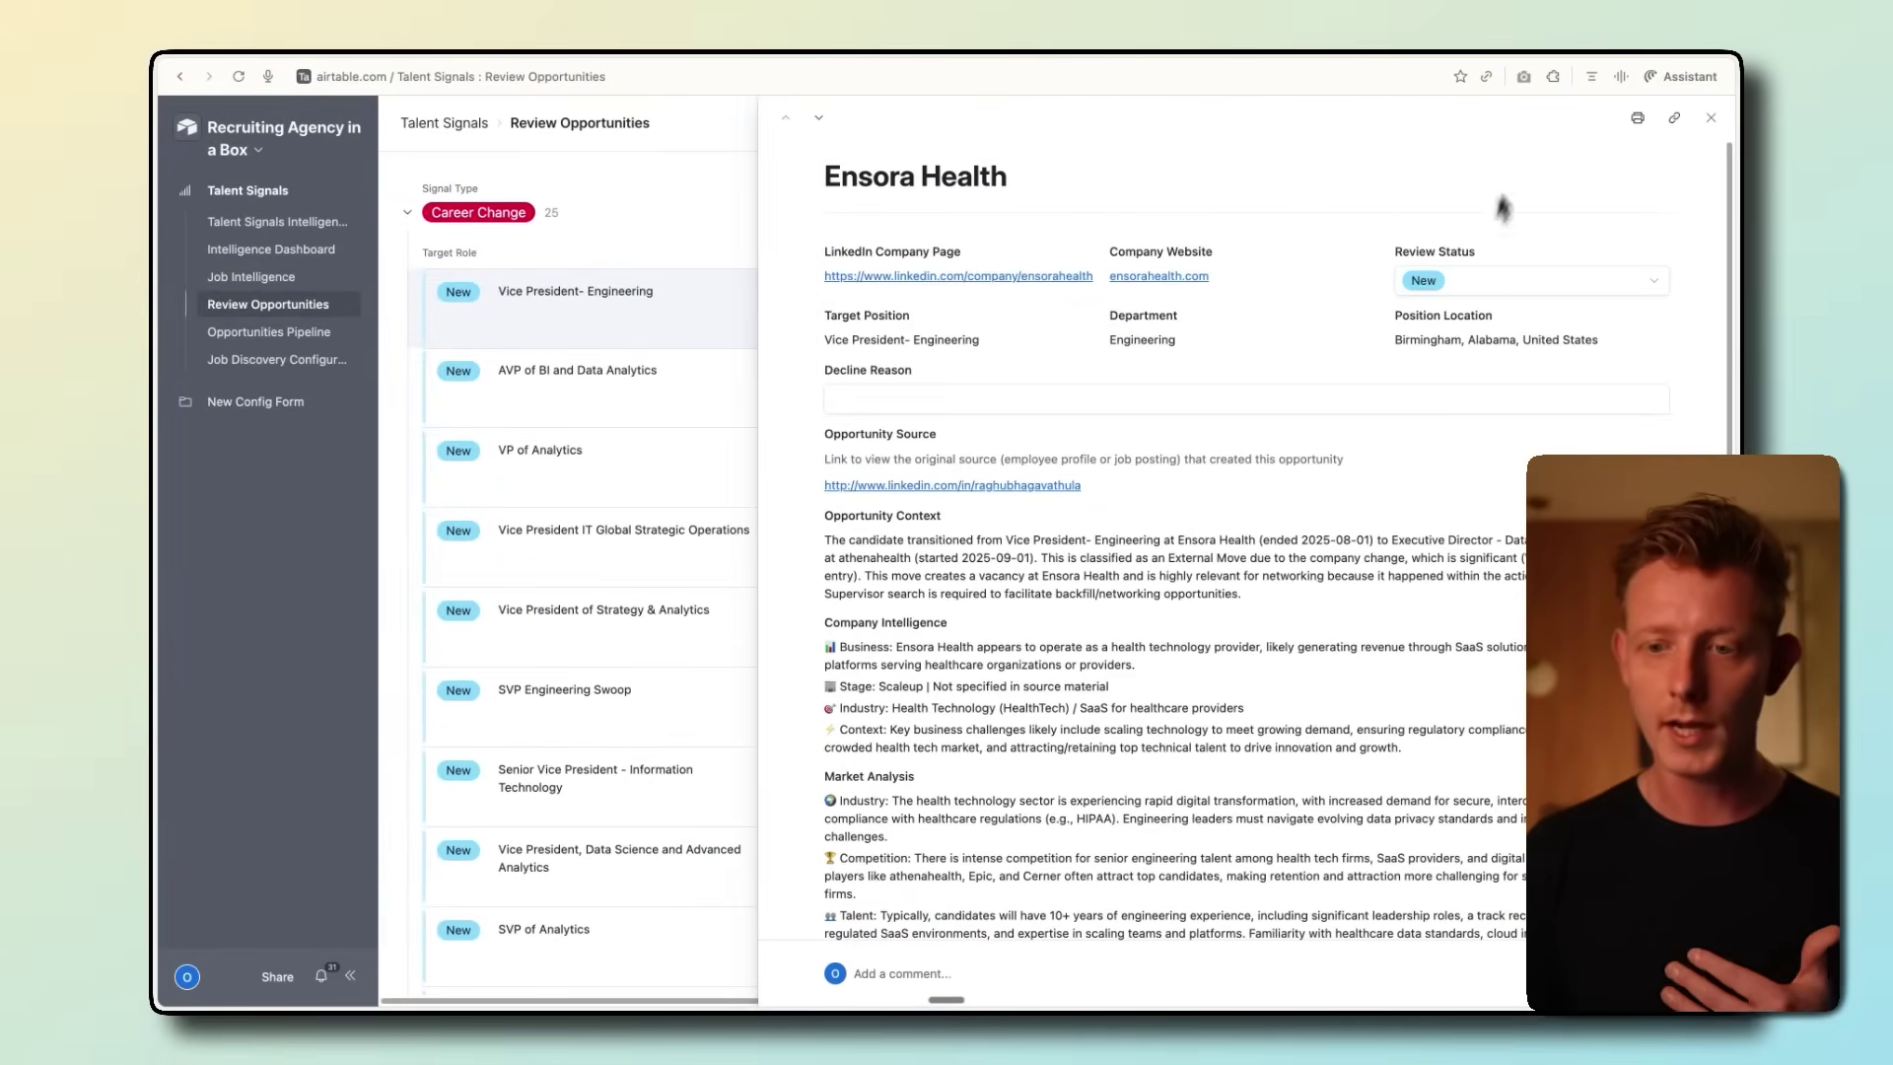
click(1462, 284)
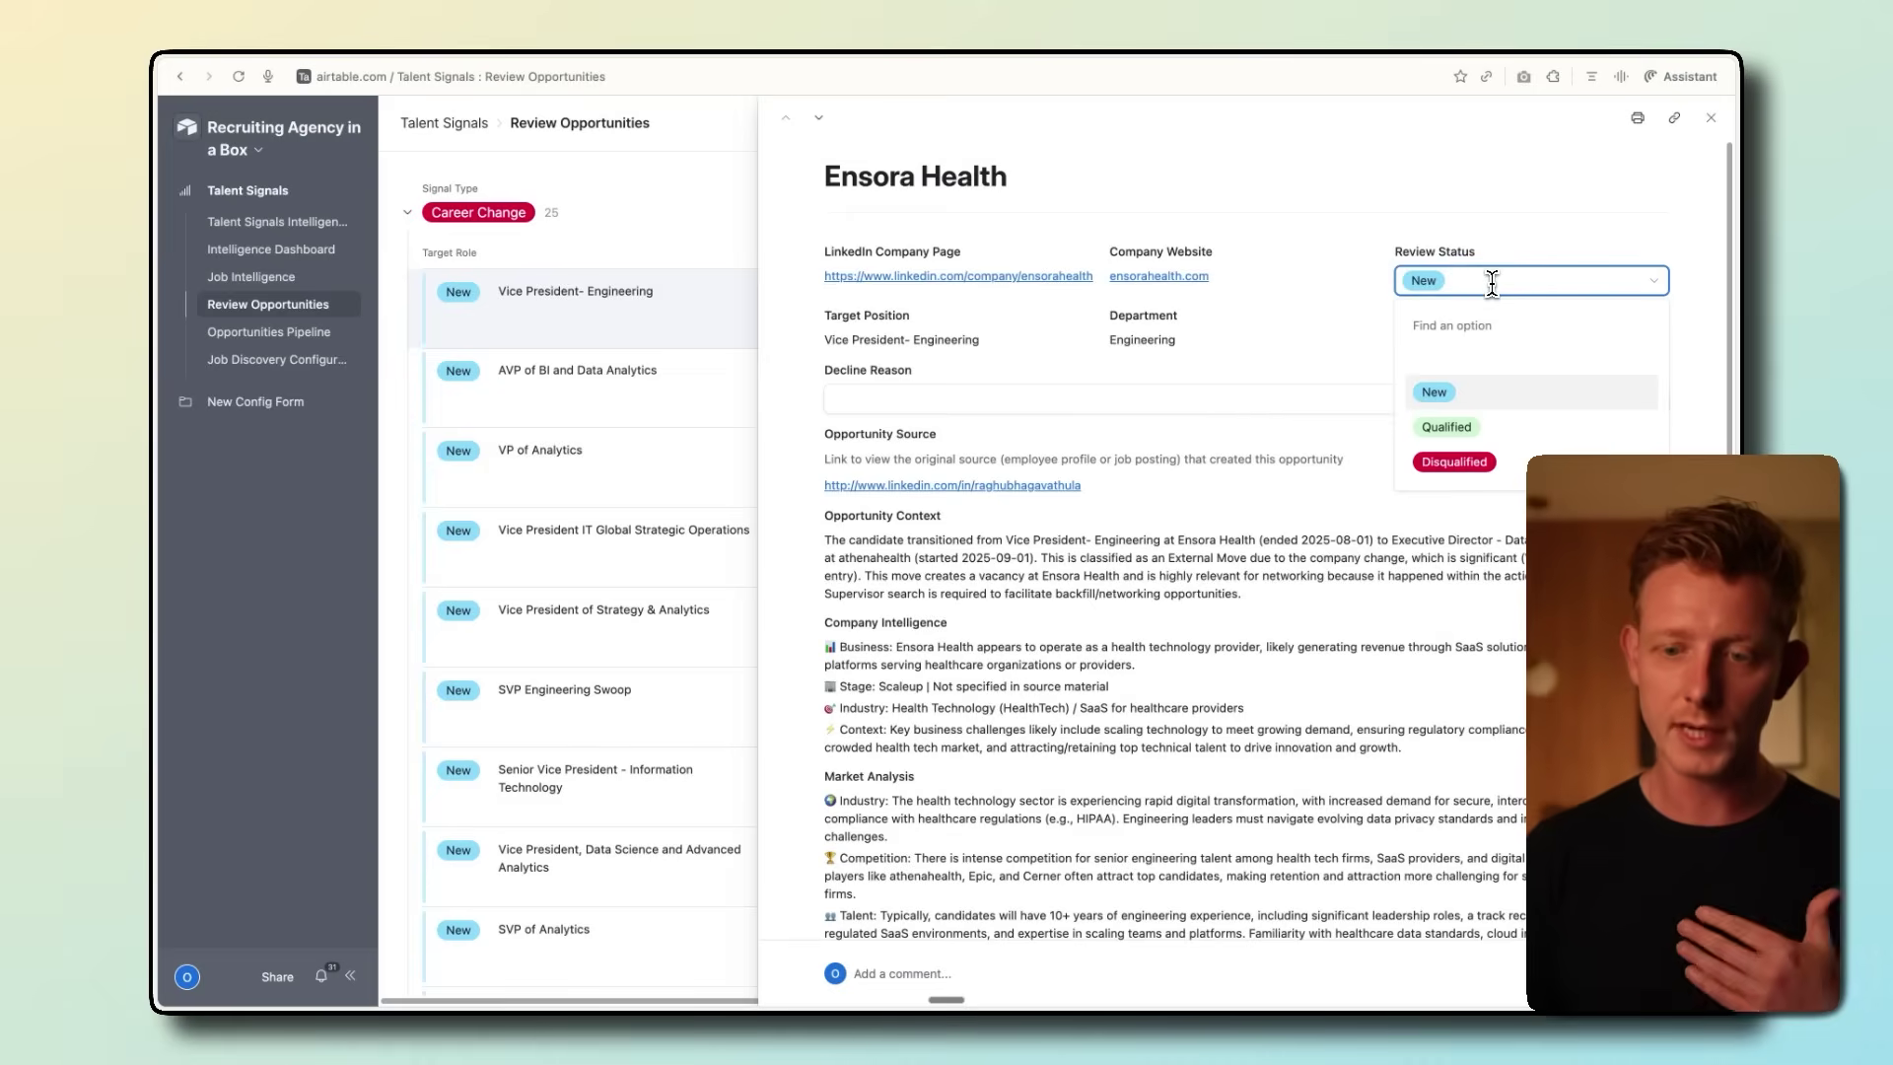
click(1446, 426)
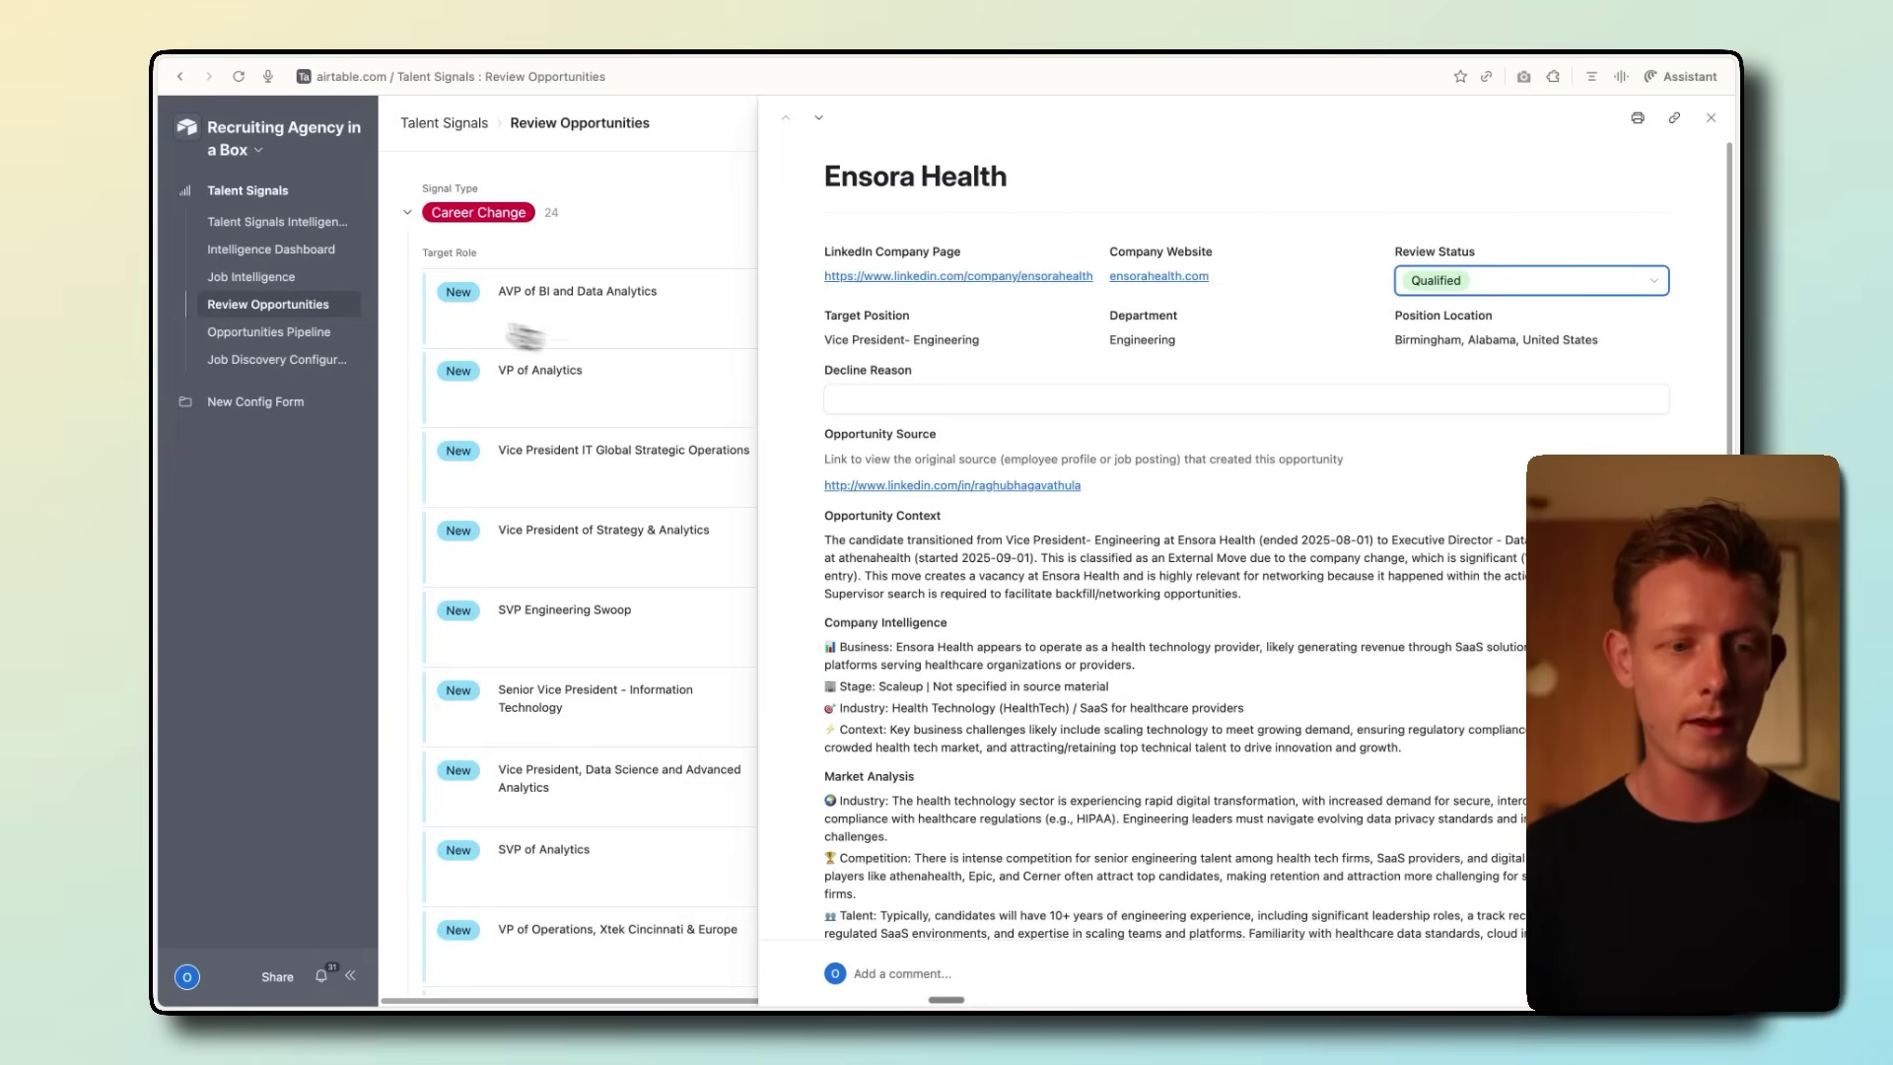
click(293, 335)
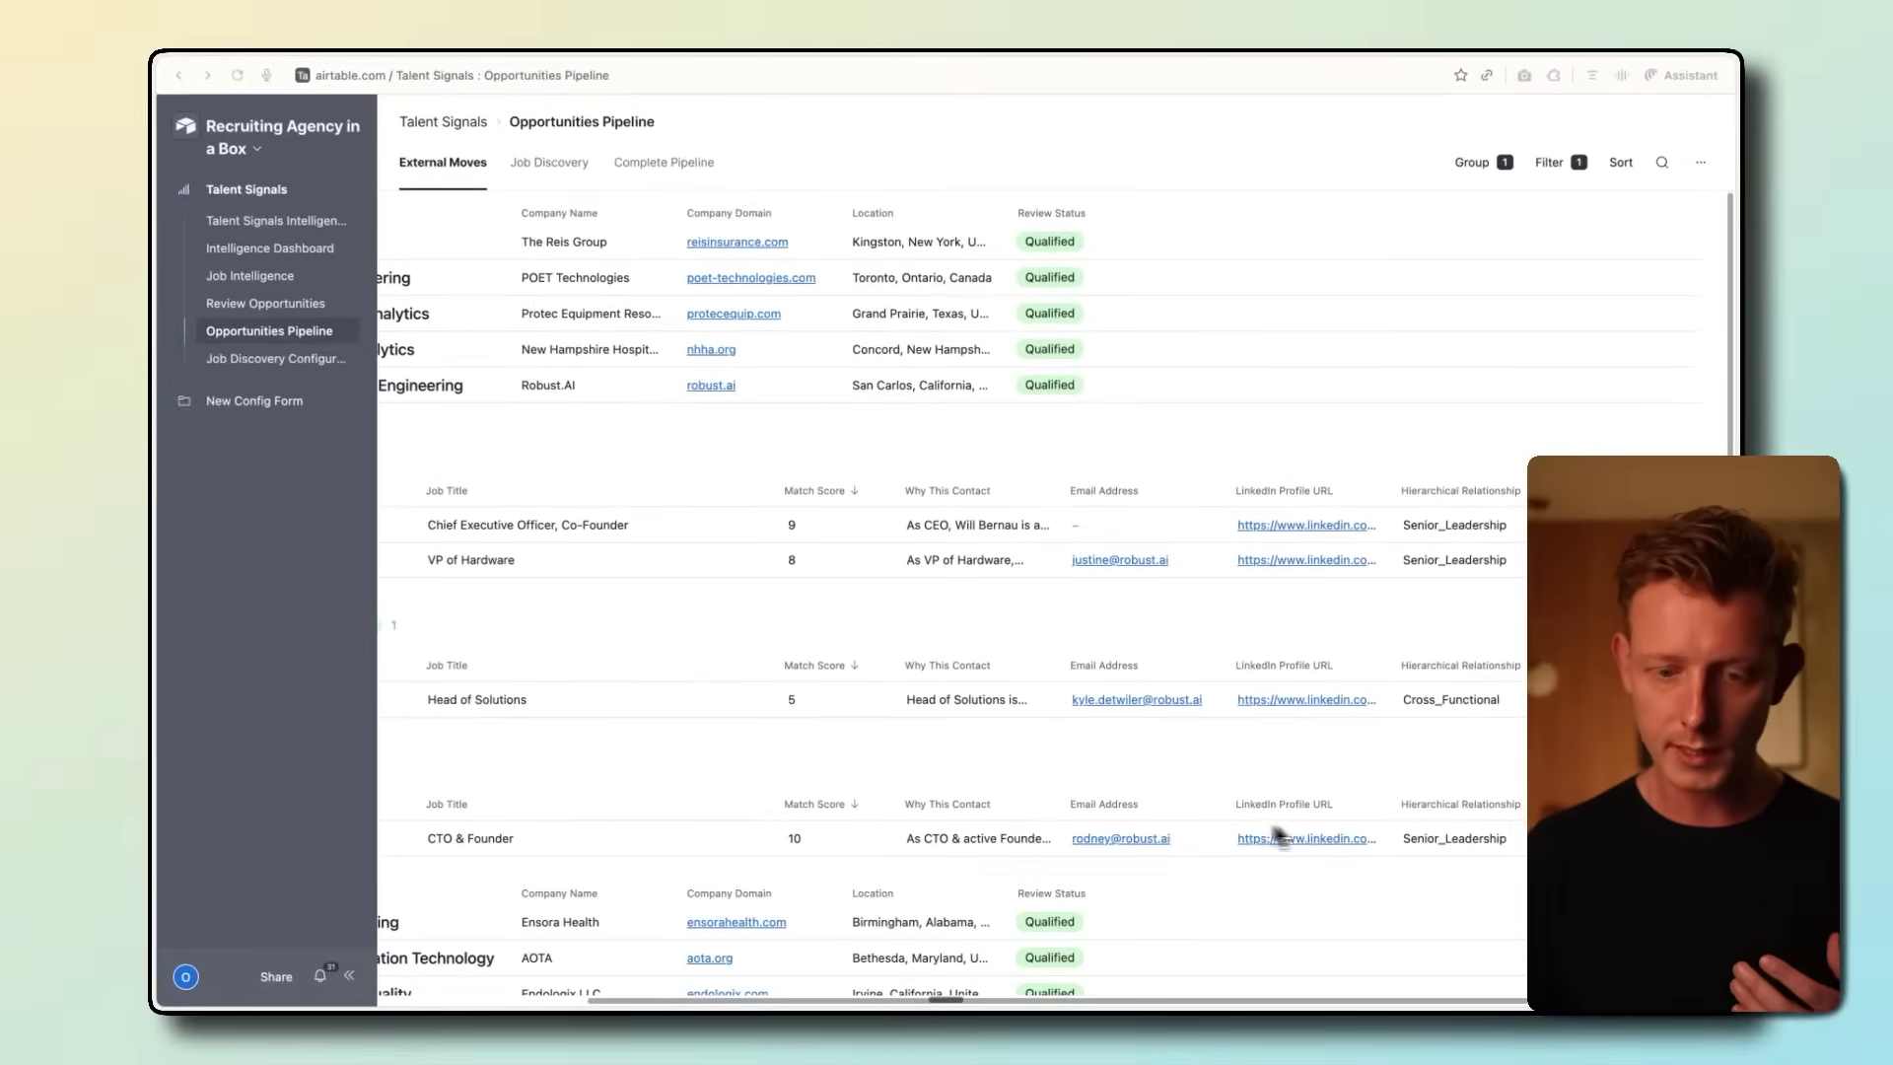
Scroll the Opportunities Pipeline table back to the left edge to see Target Role and contact groups.
scroll(1278, 836, left, 5)
Open the Robust.AI CTO & Founder record, review its outreach message, and set Review Status to Proceed.
click(631, 846)
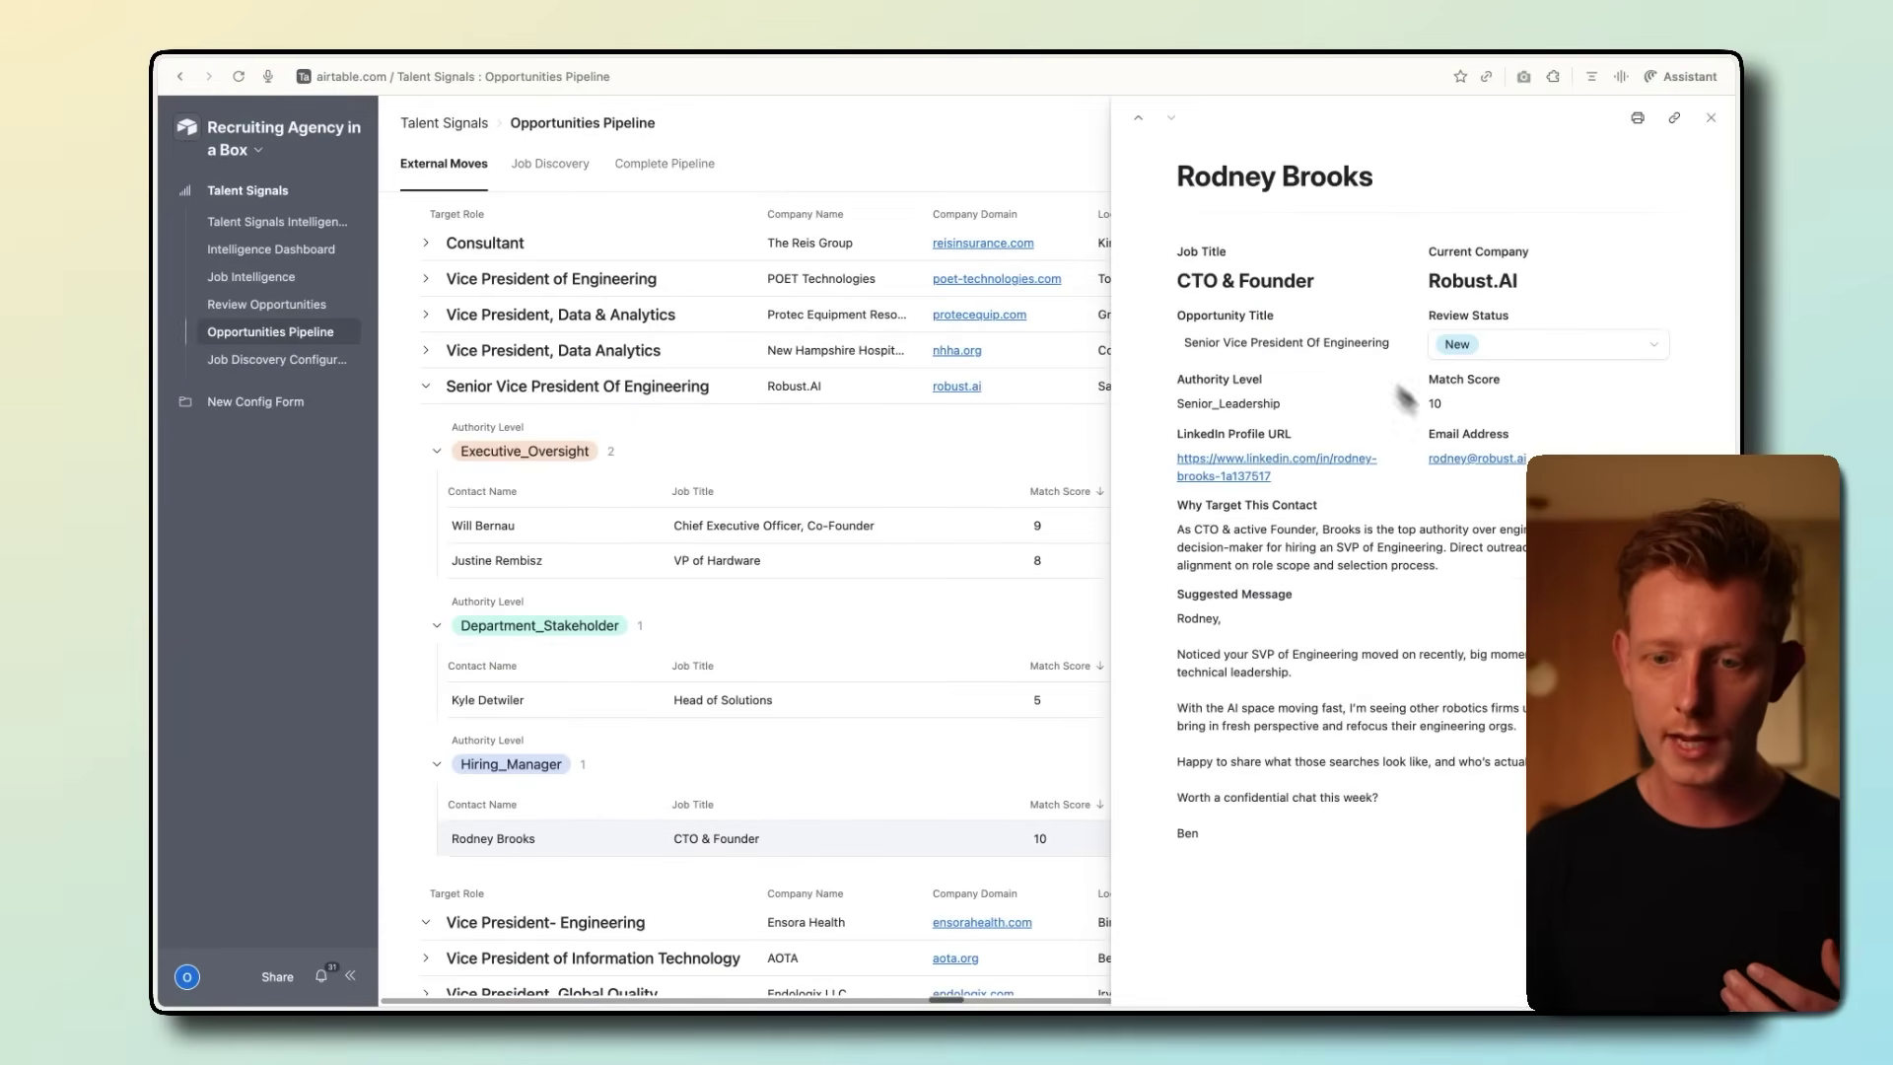
drag(1277, 850, 1176, 621)
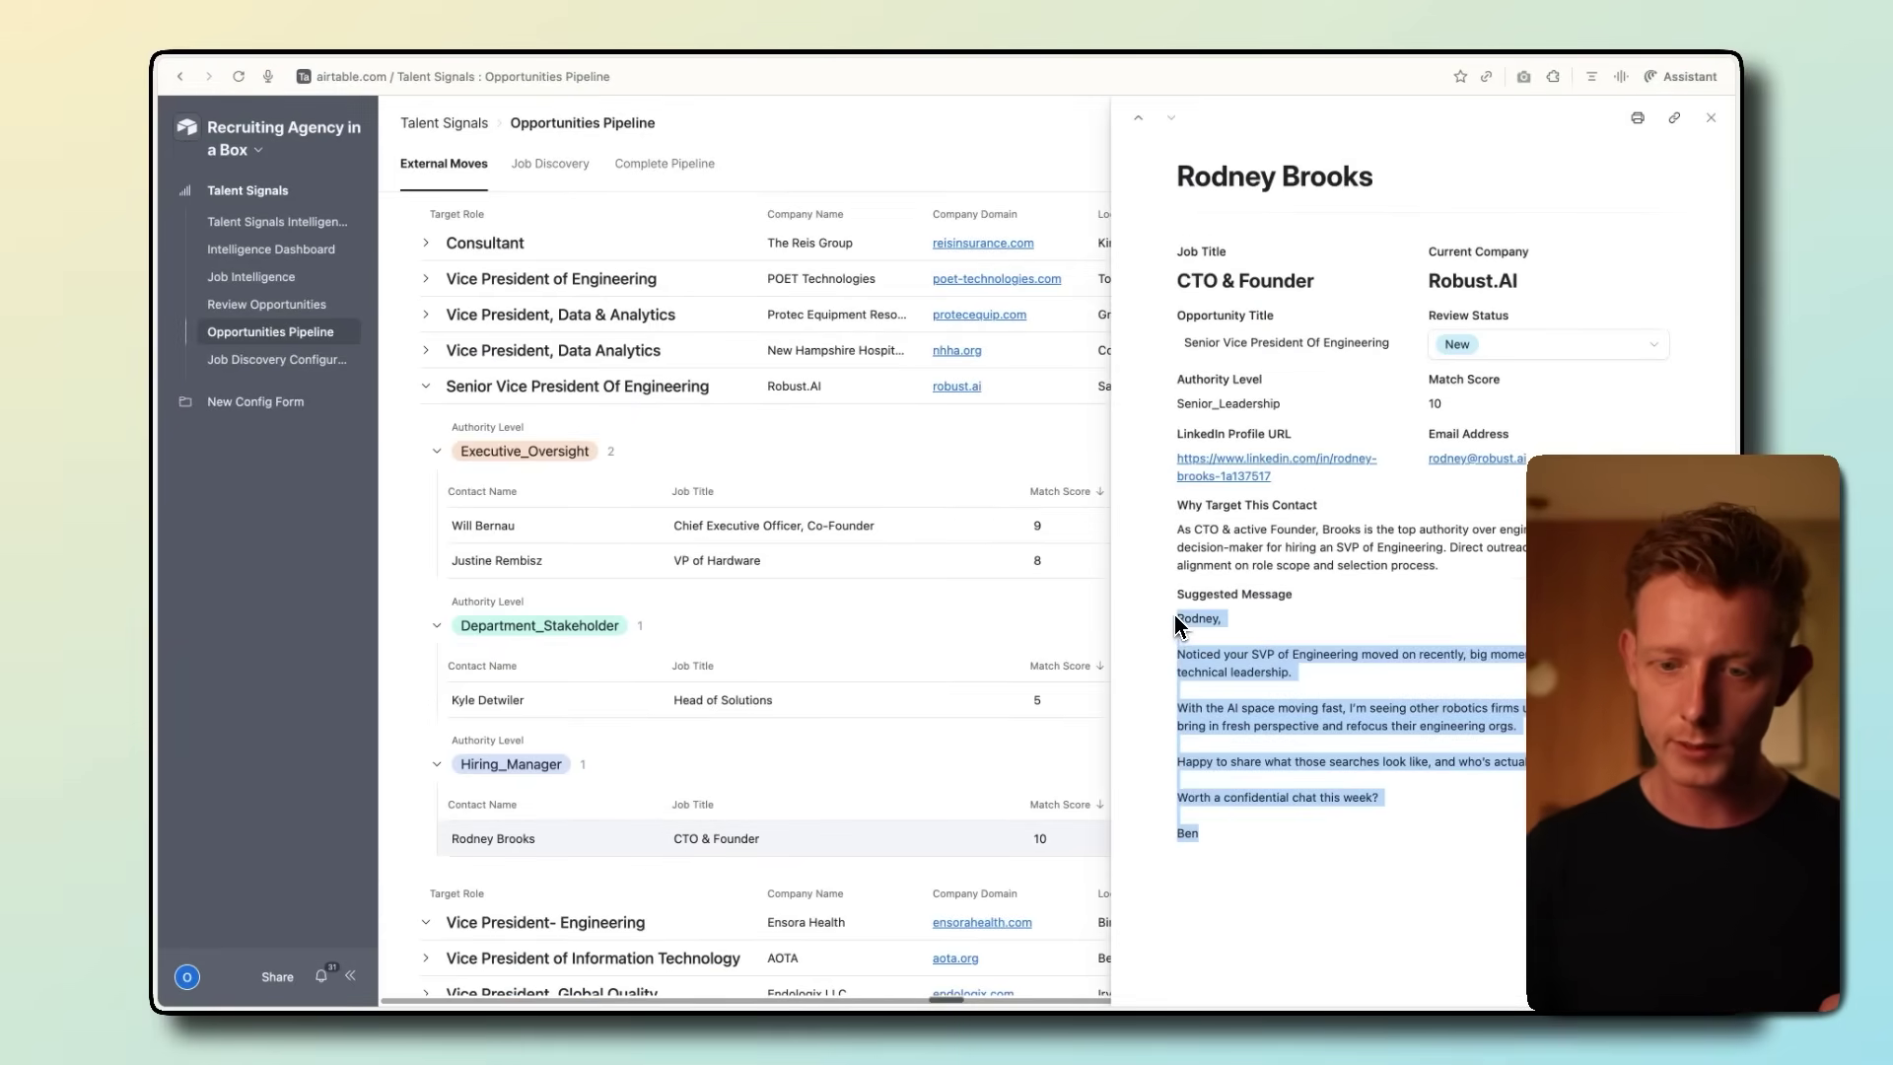
click(1317, 632)
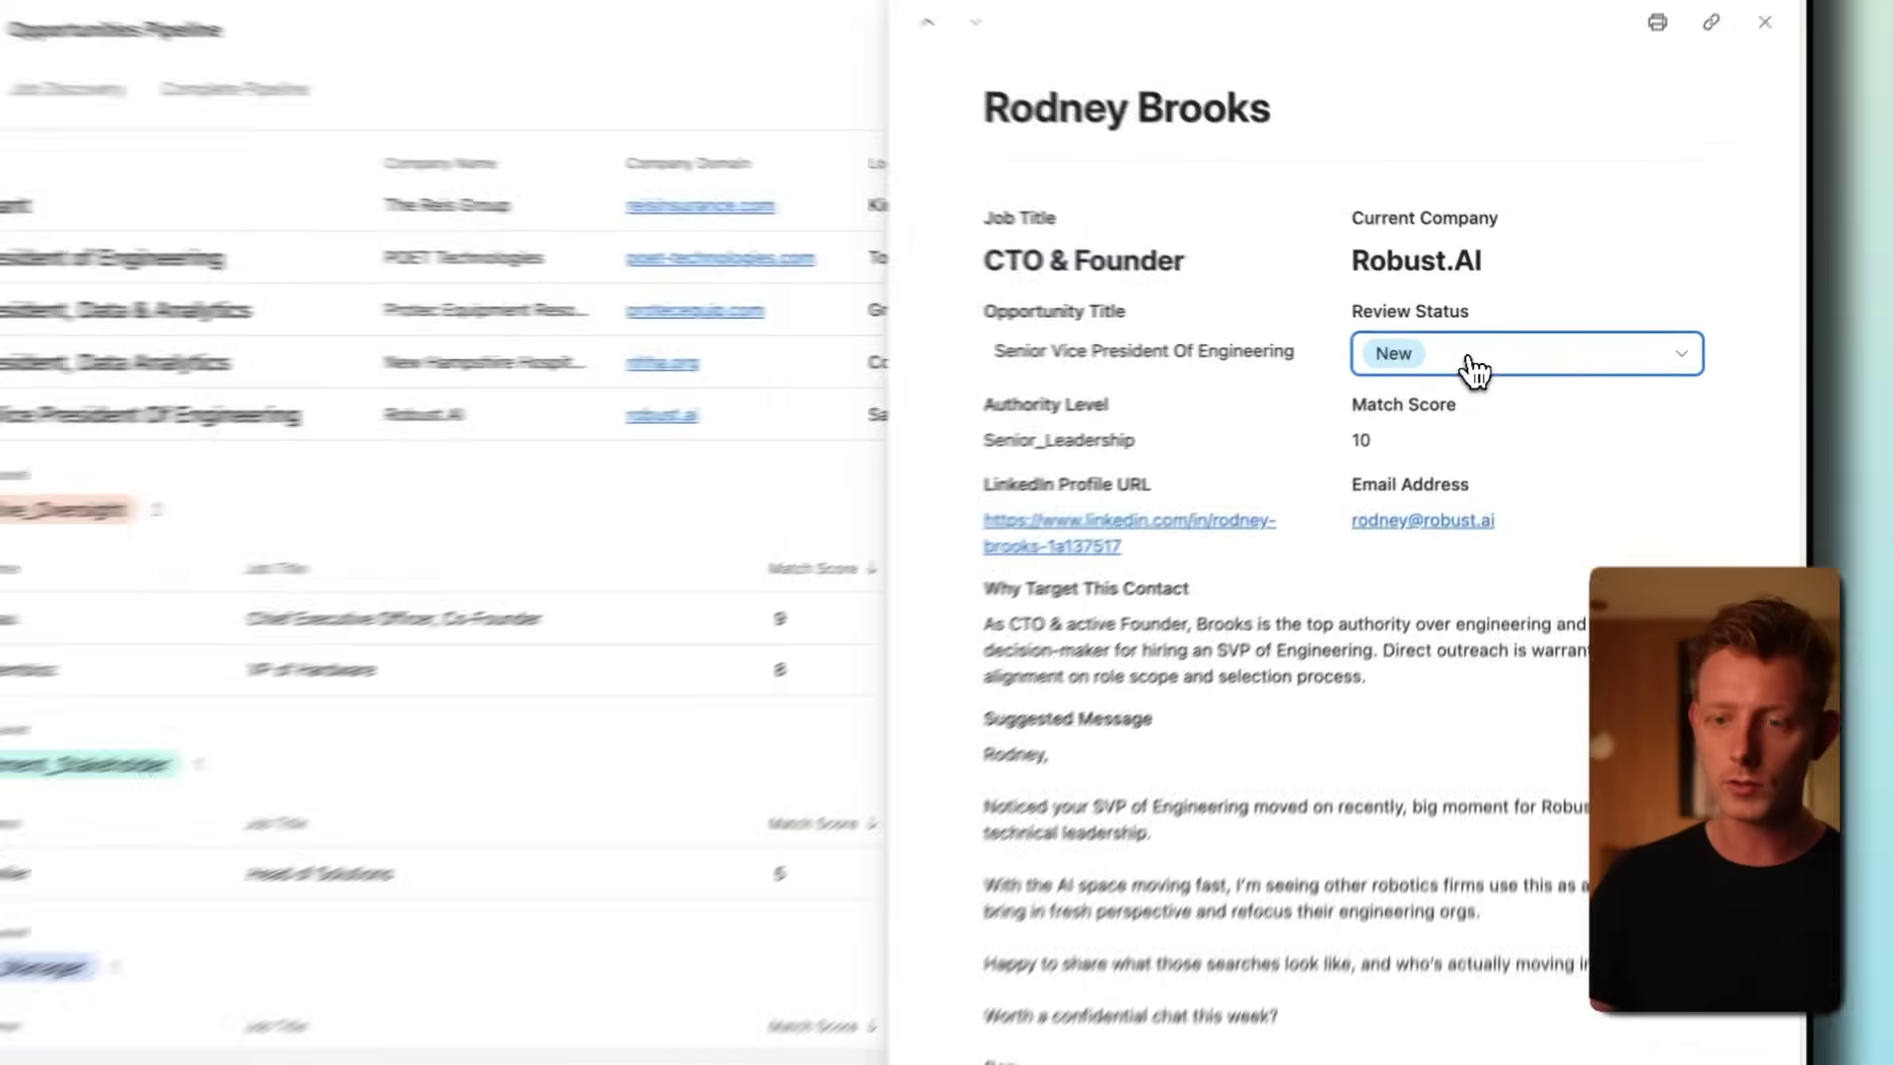
click(1516, 362)
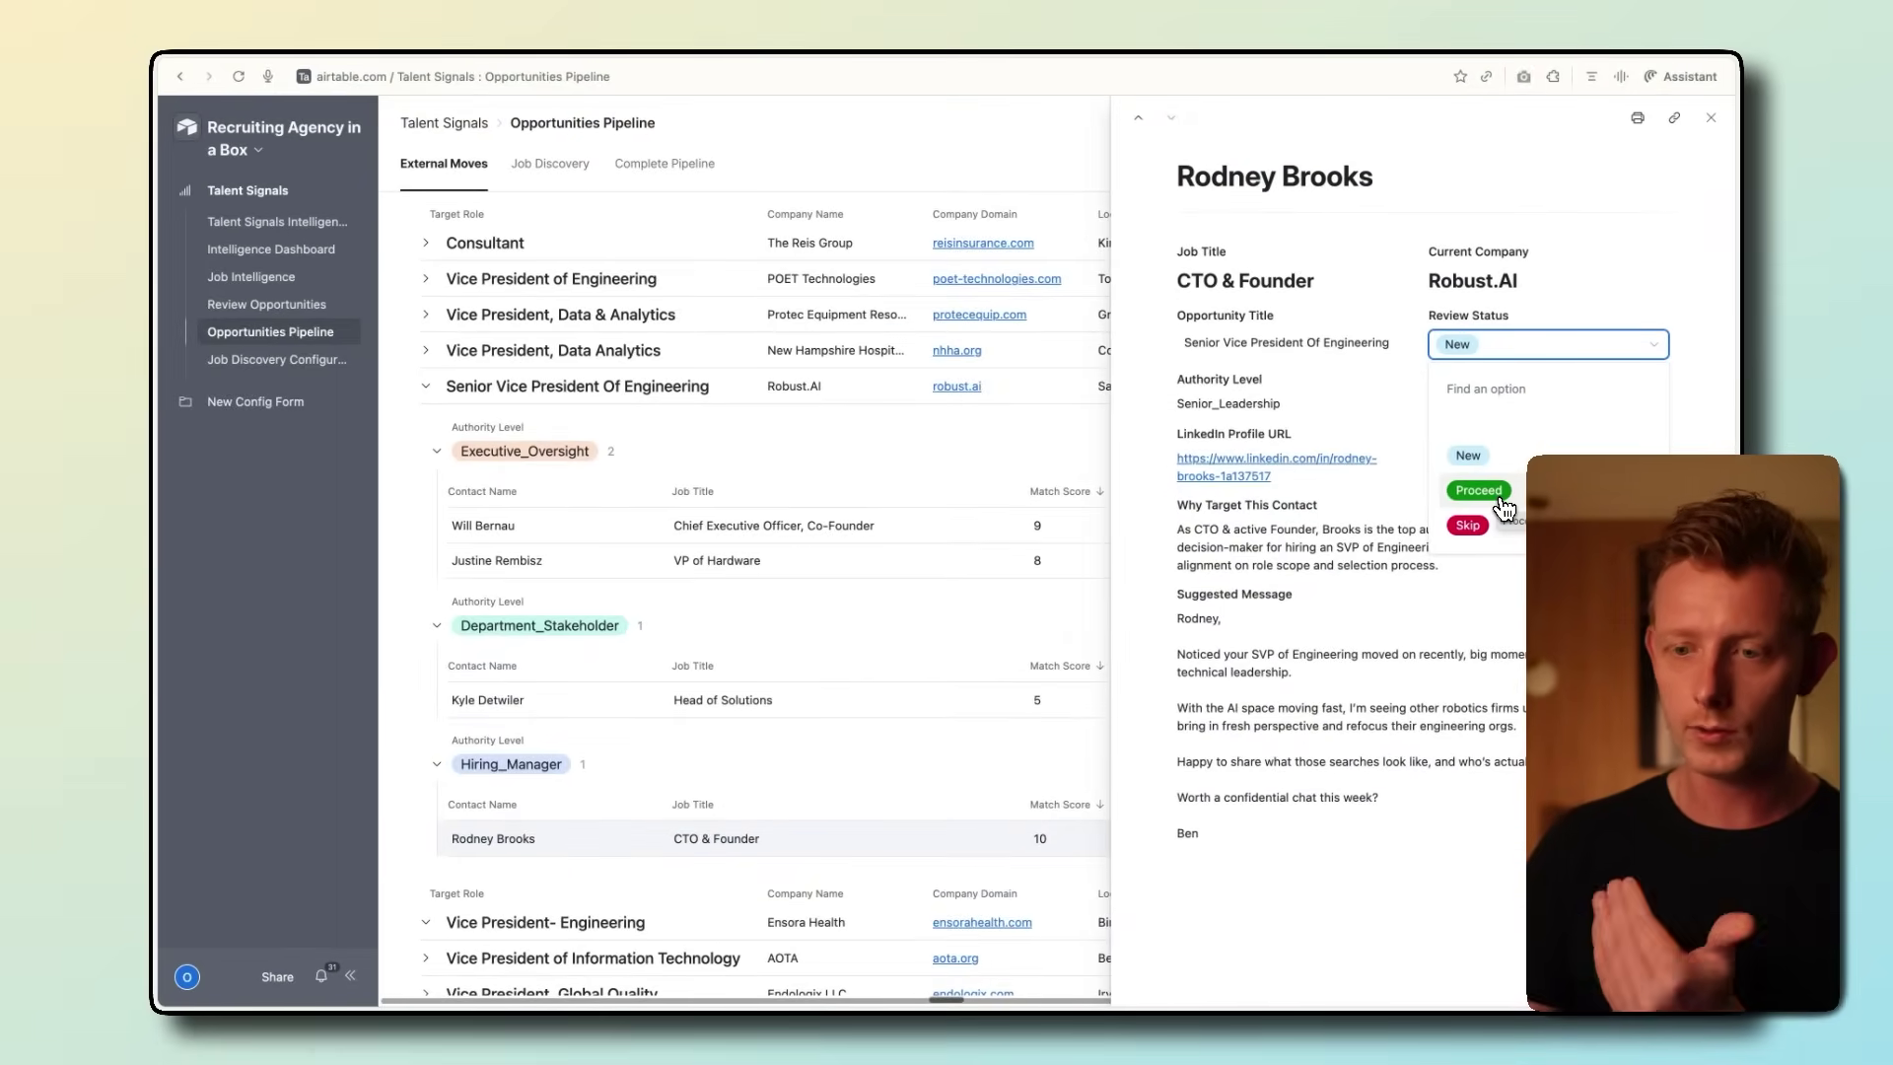
click(1504, 505)
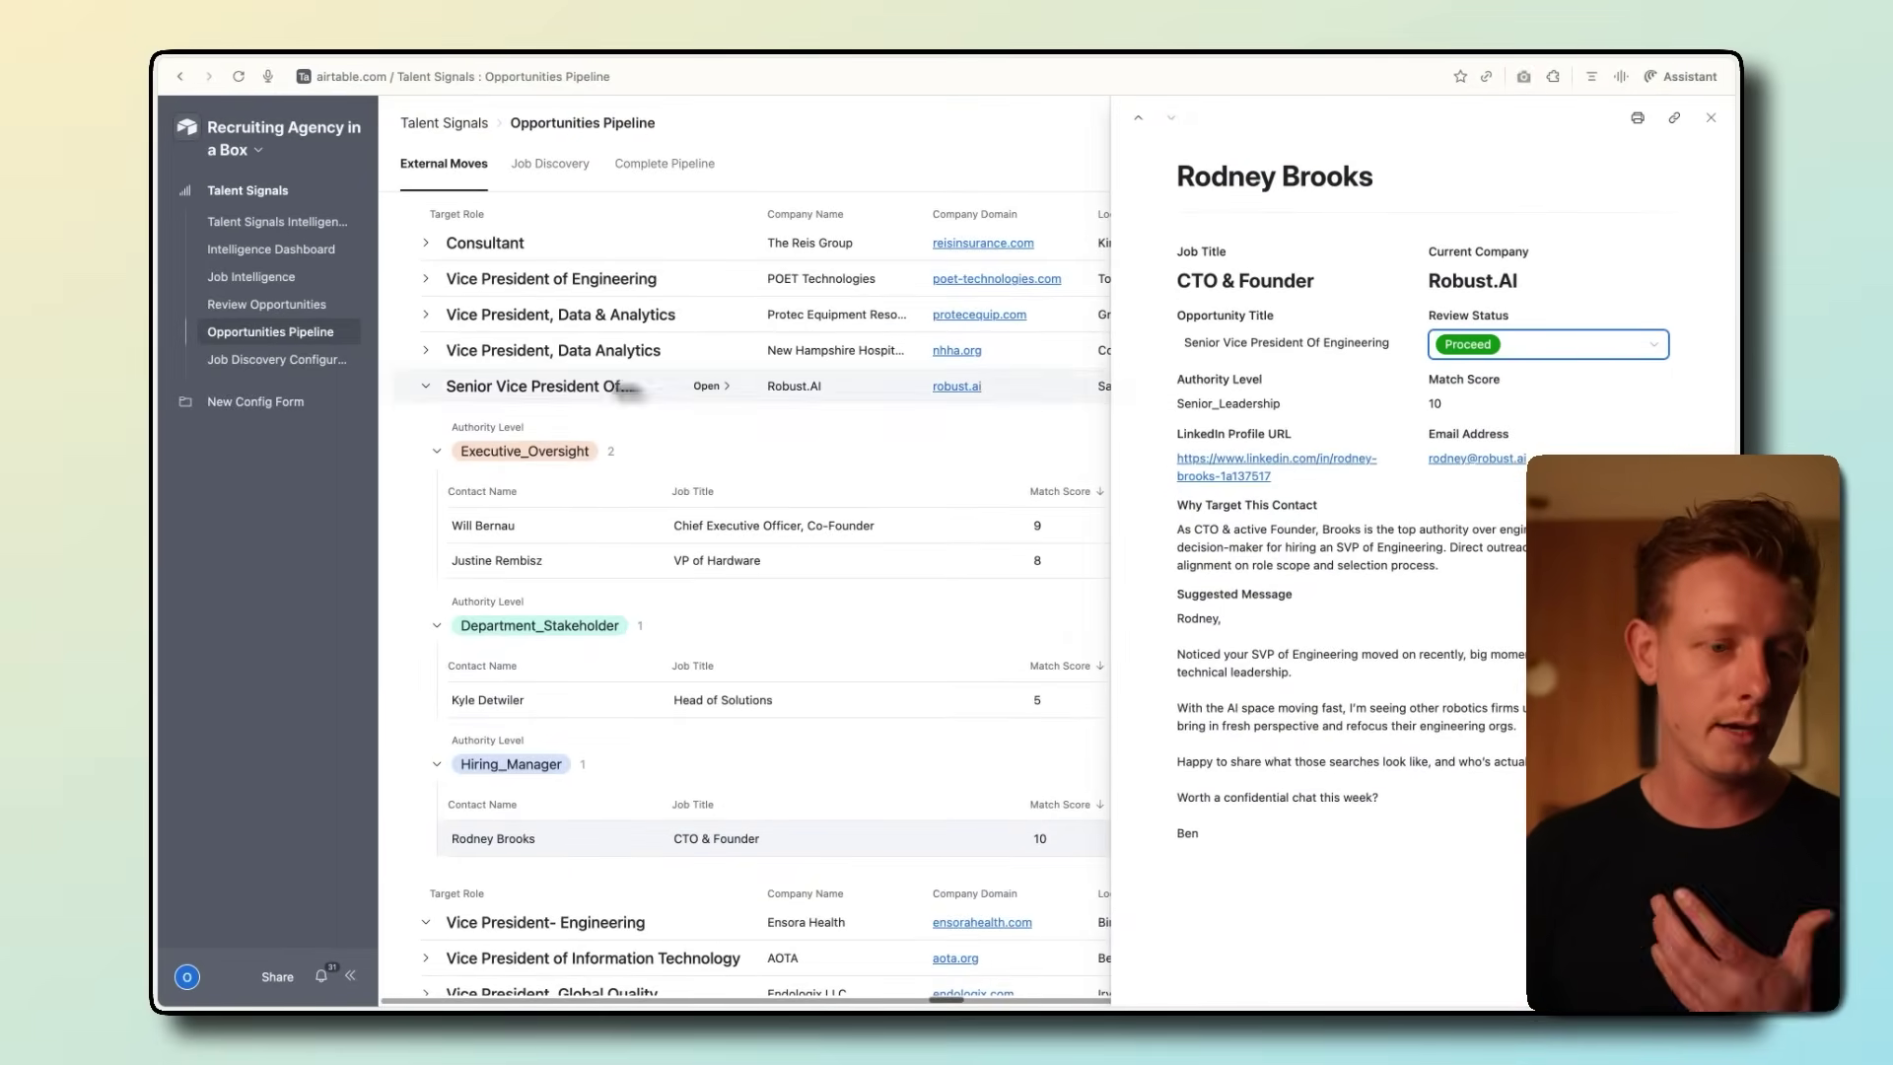
click(308, 365)
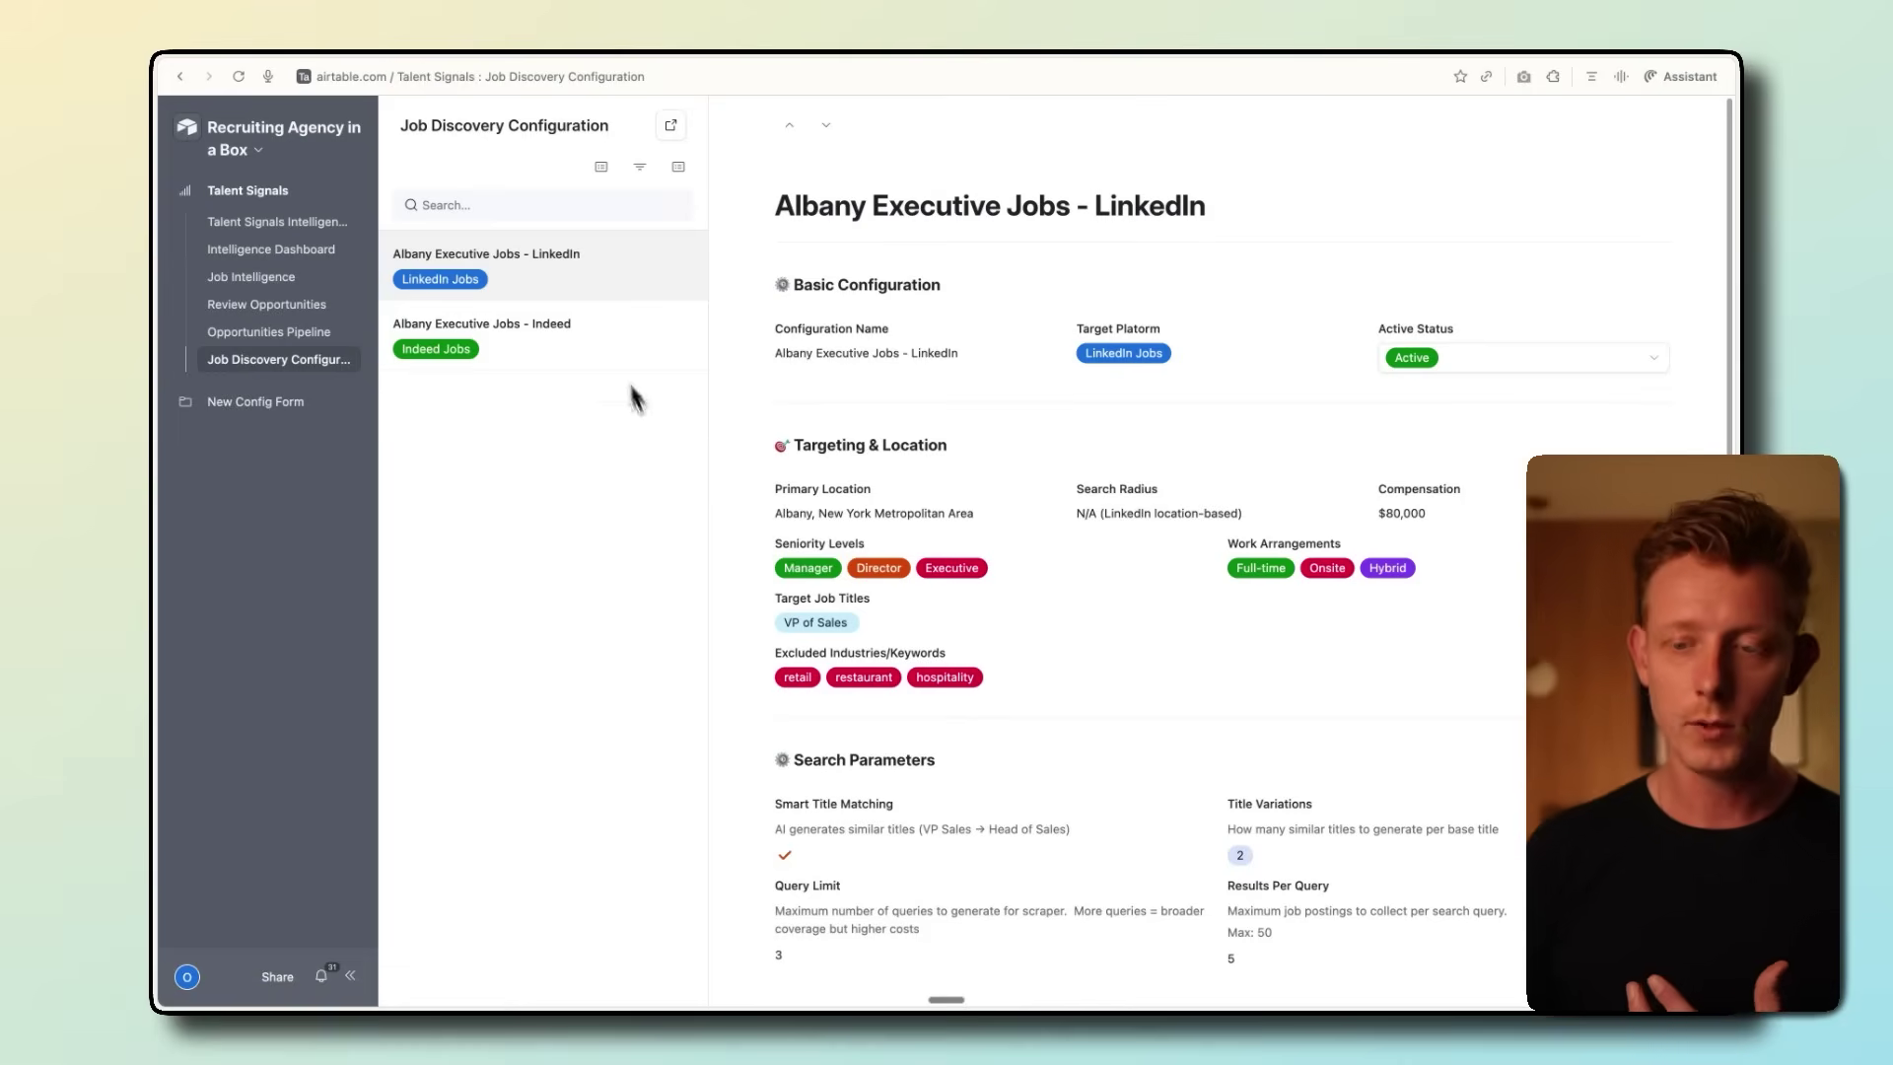
Open the new-configuration form, paste the name Hiring Engineers for Benai, and choose LinkedIn Jobs as platform.
click(670, 128)
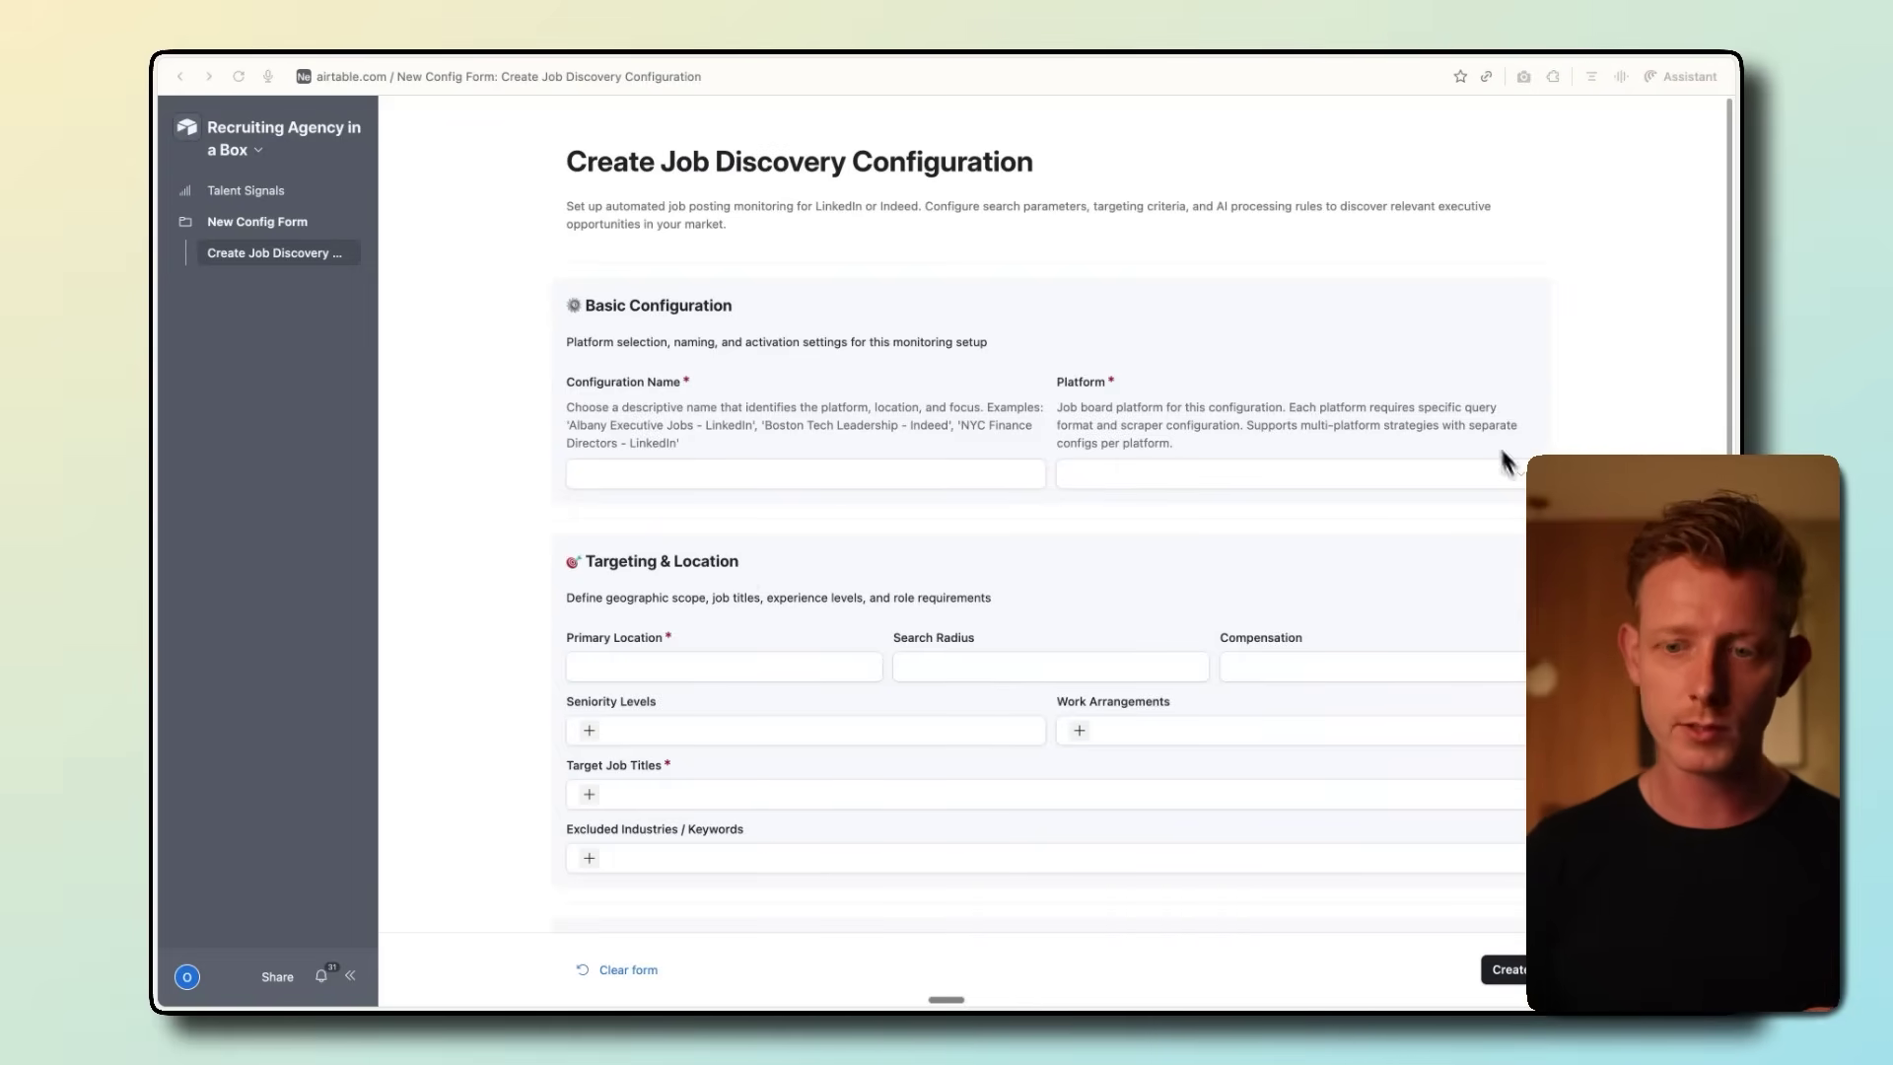
click(737, 475)
text(Hiring Engineers for Benai)
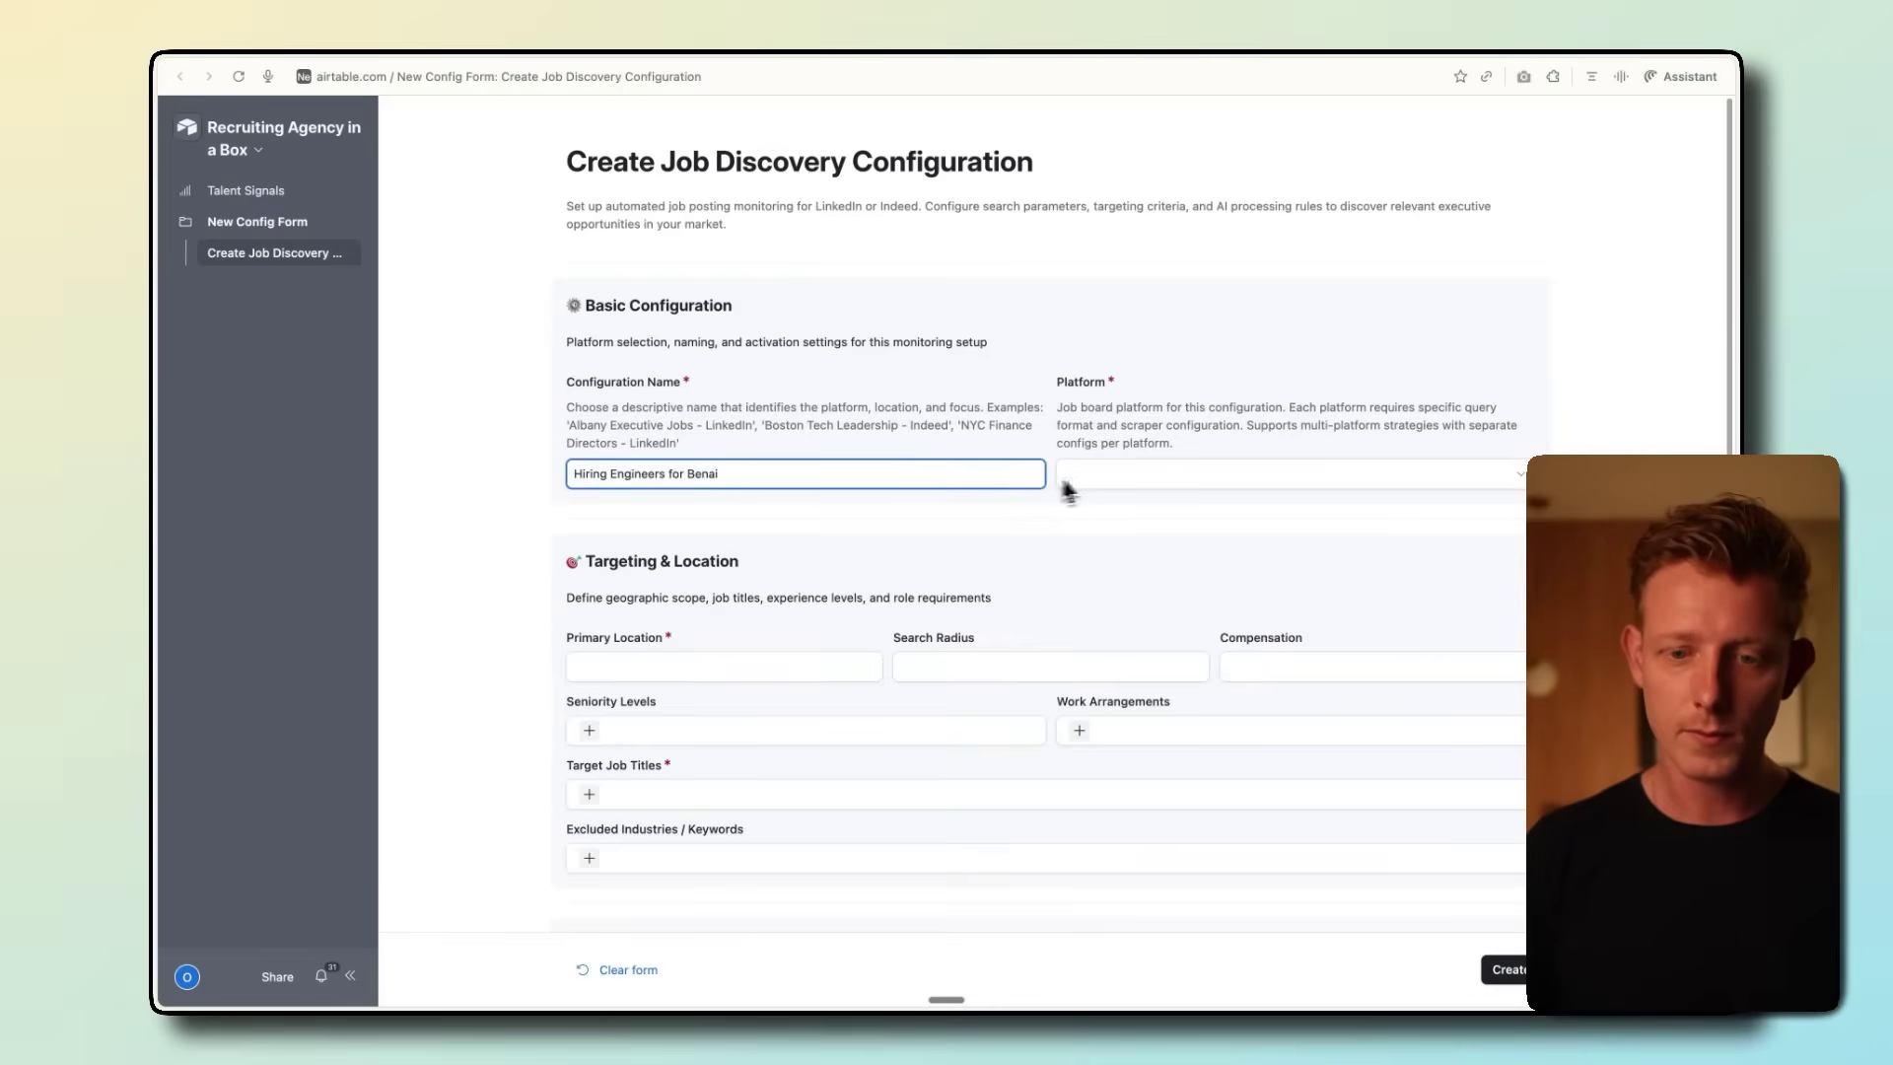
click(1084, 475)
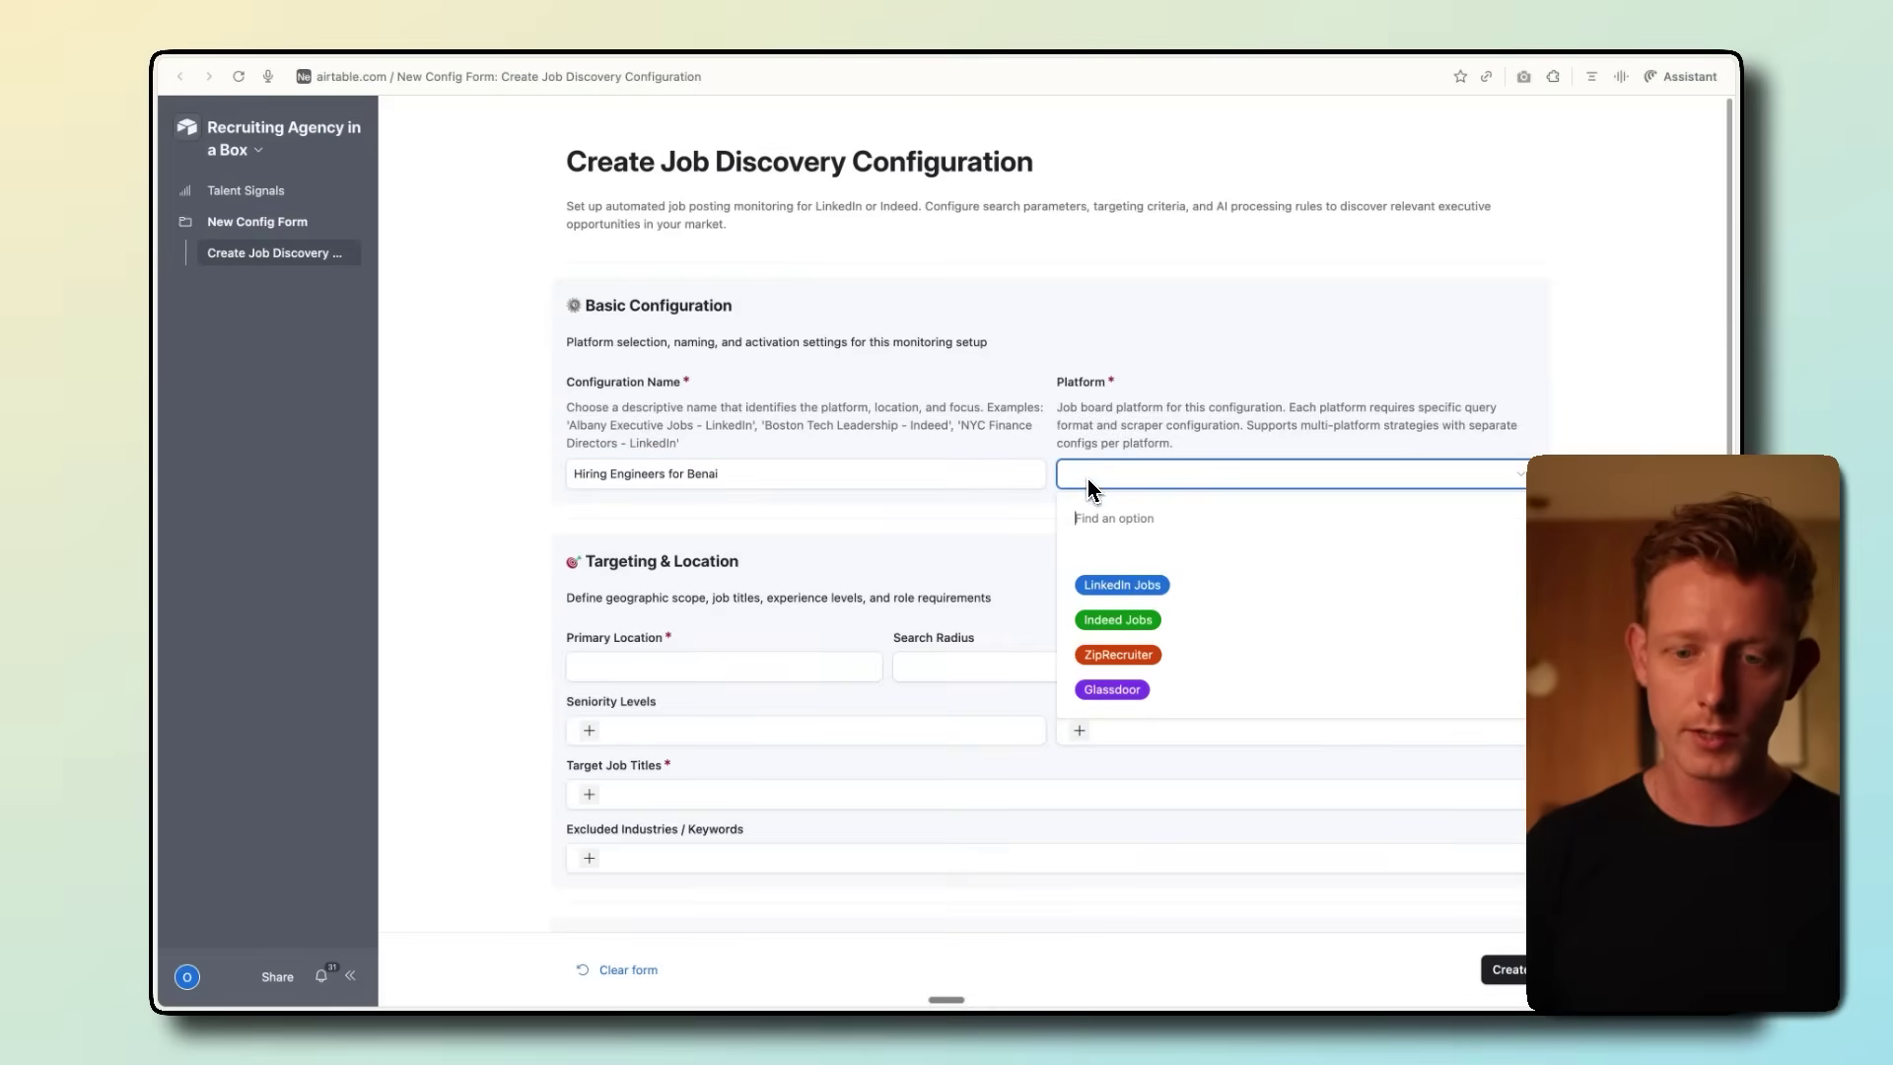
click(1153, 587)
Scroll down the form and start filling in the Primary Location field.
scroll(852, 562, down, 3)
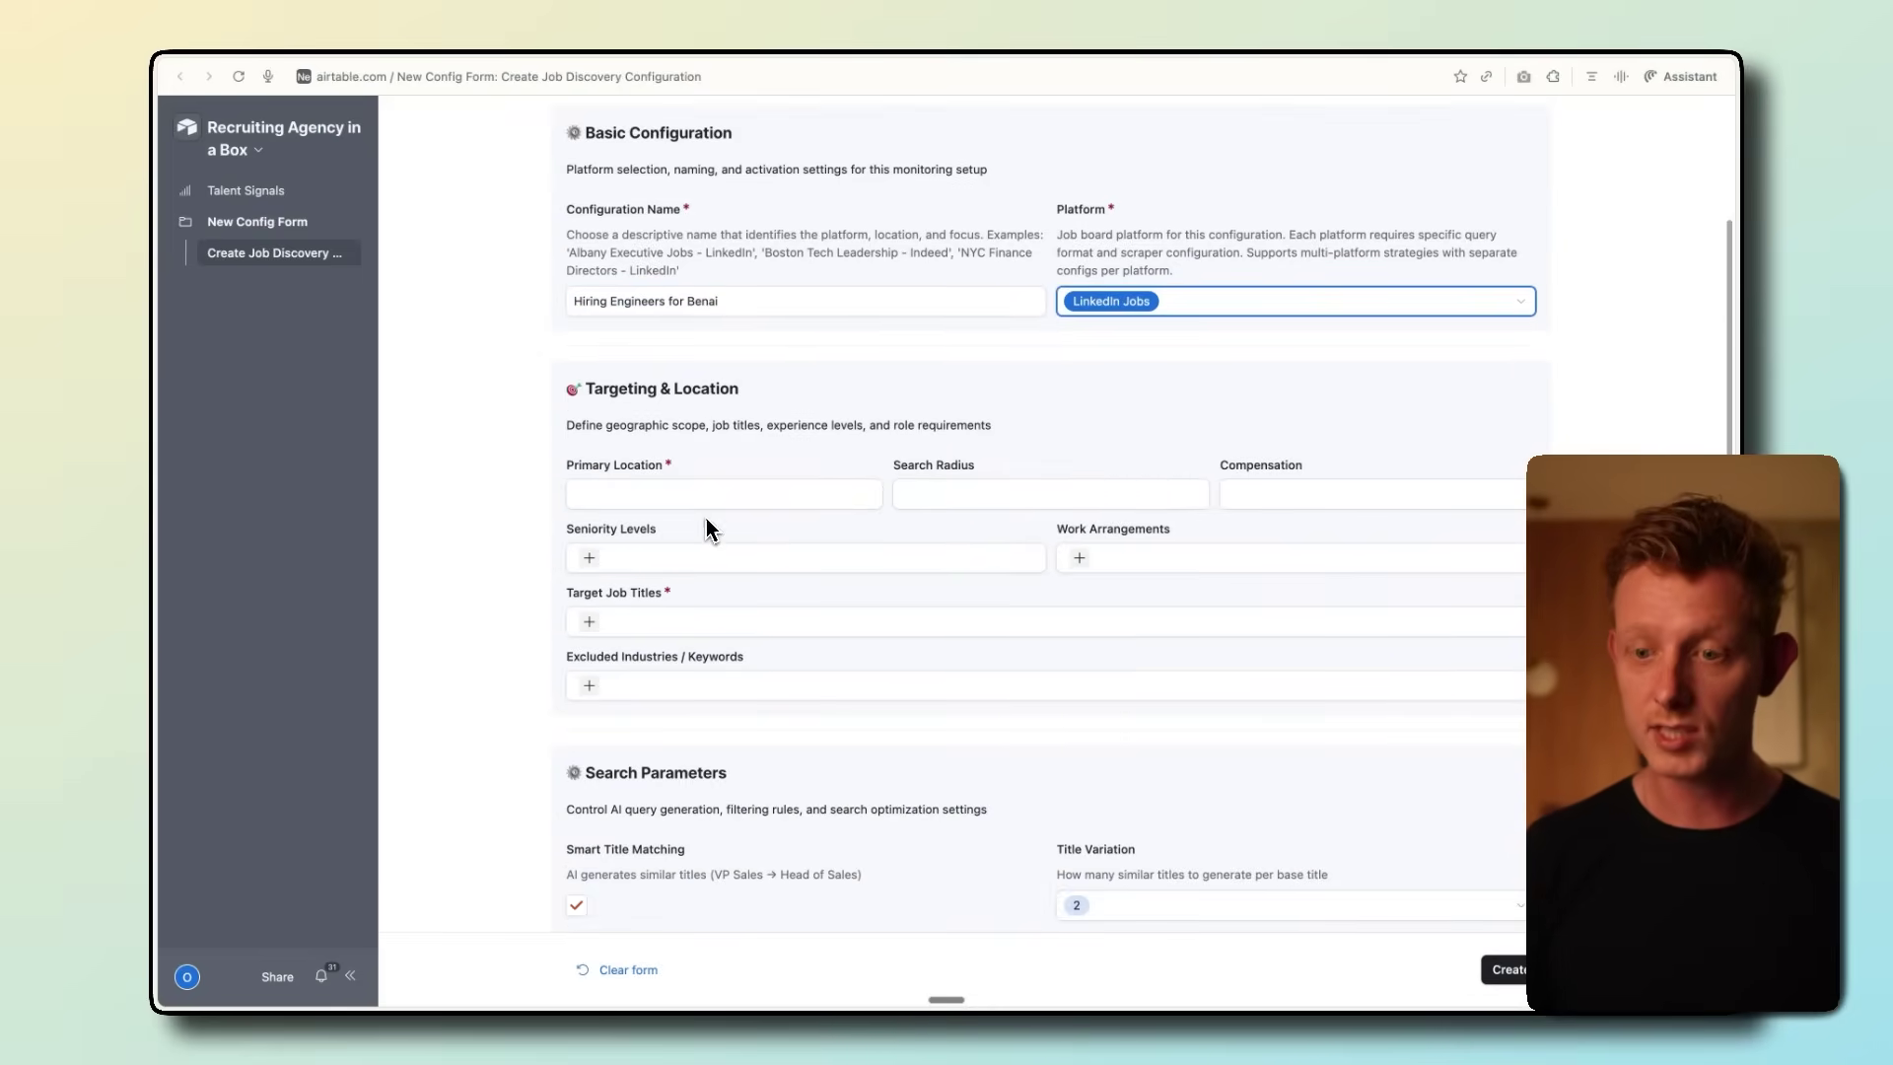
scroll(705, 516, down, 1)
scroll(705, 516, down, 1)
click(641, 404)
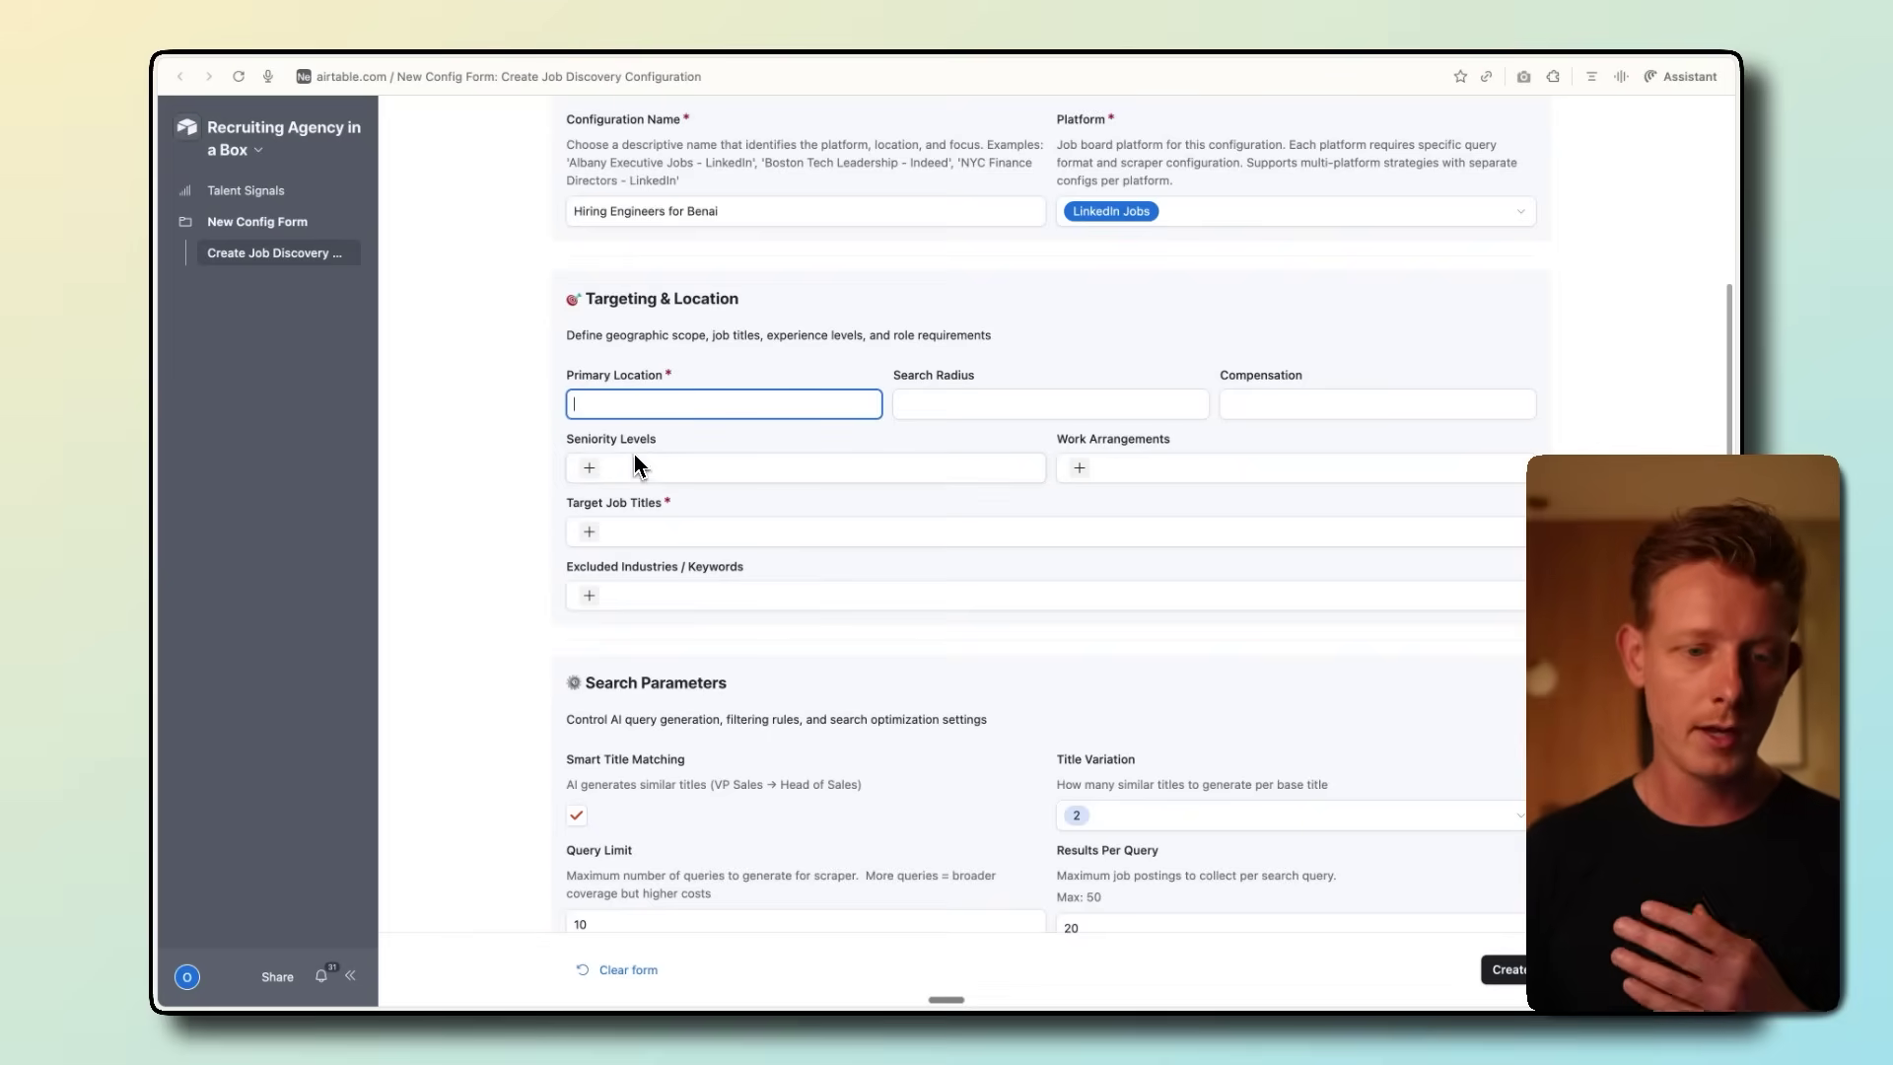
scroll(708, 537, down, 2)
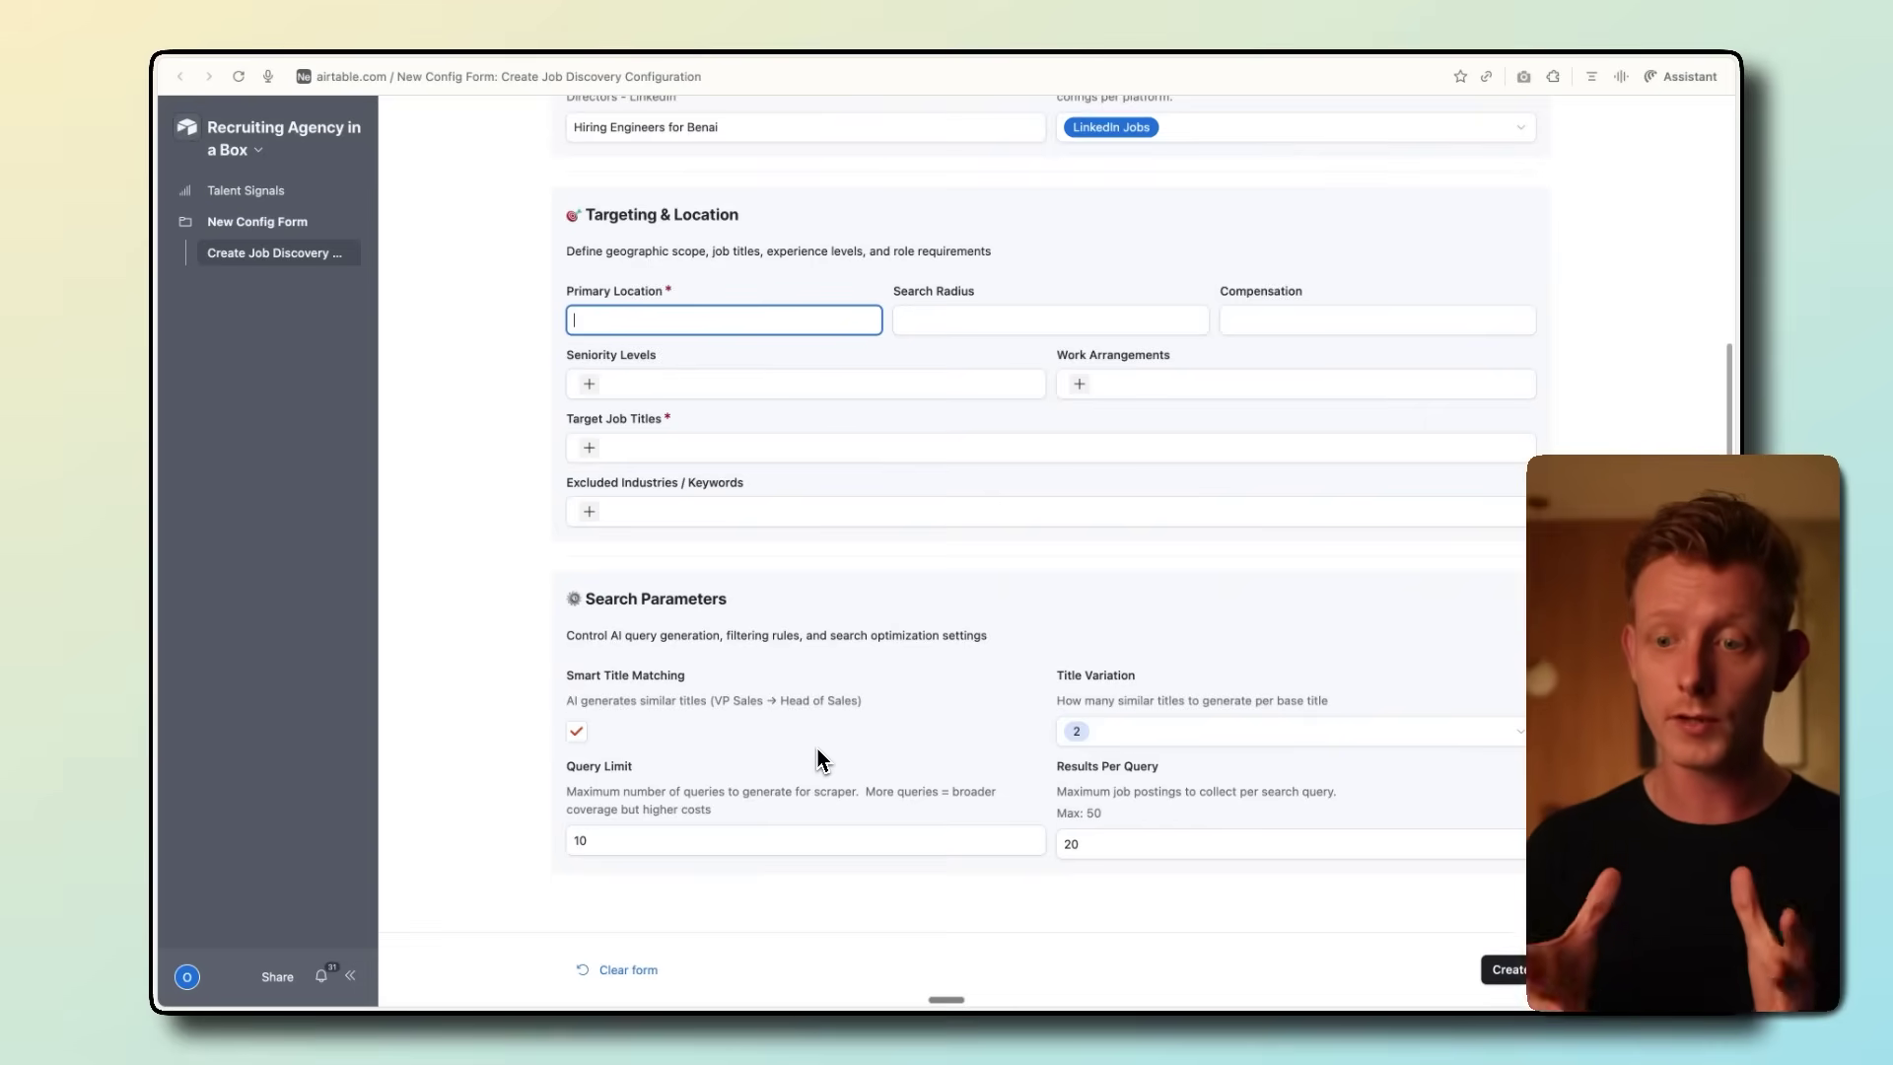
Return to Job Discovery Configuration and view the Albany Executive Jobs Indeed setup, then the LinkedIn one.
click(248, 190)
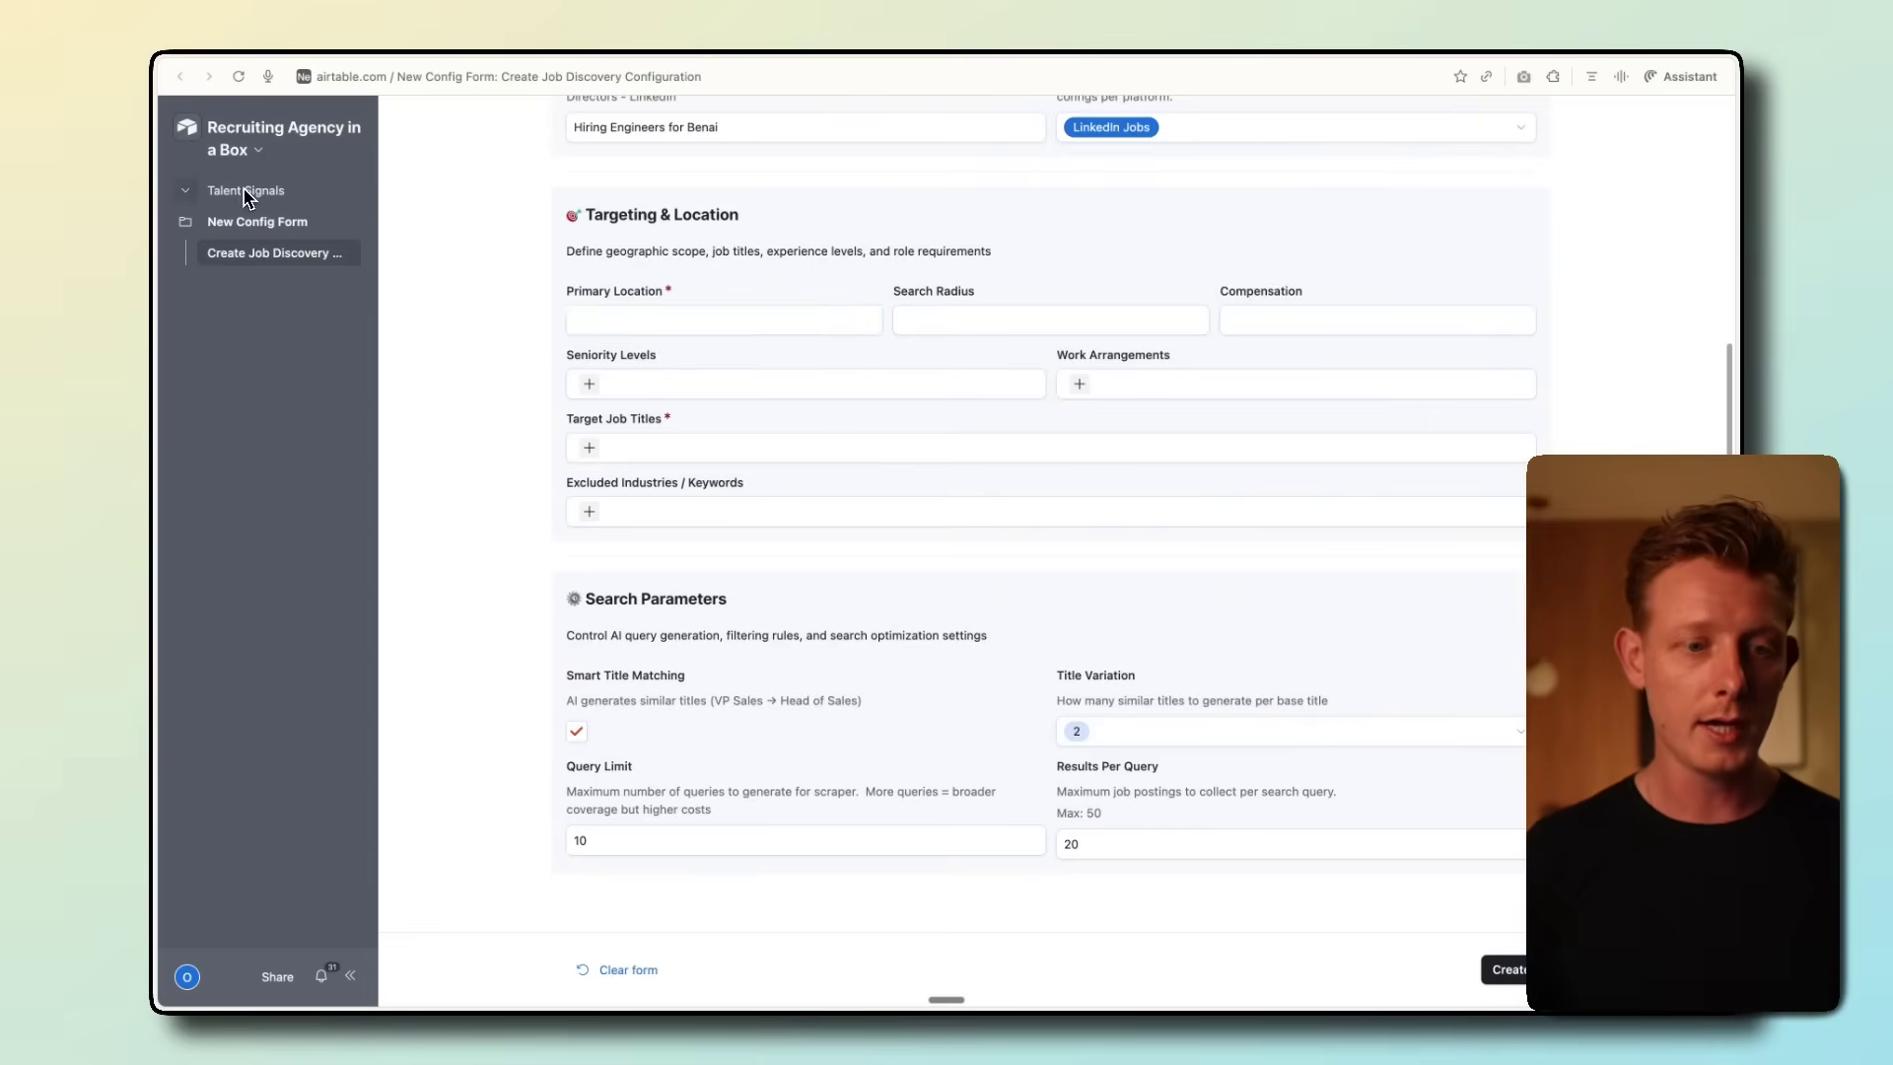
click(276, 361)
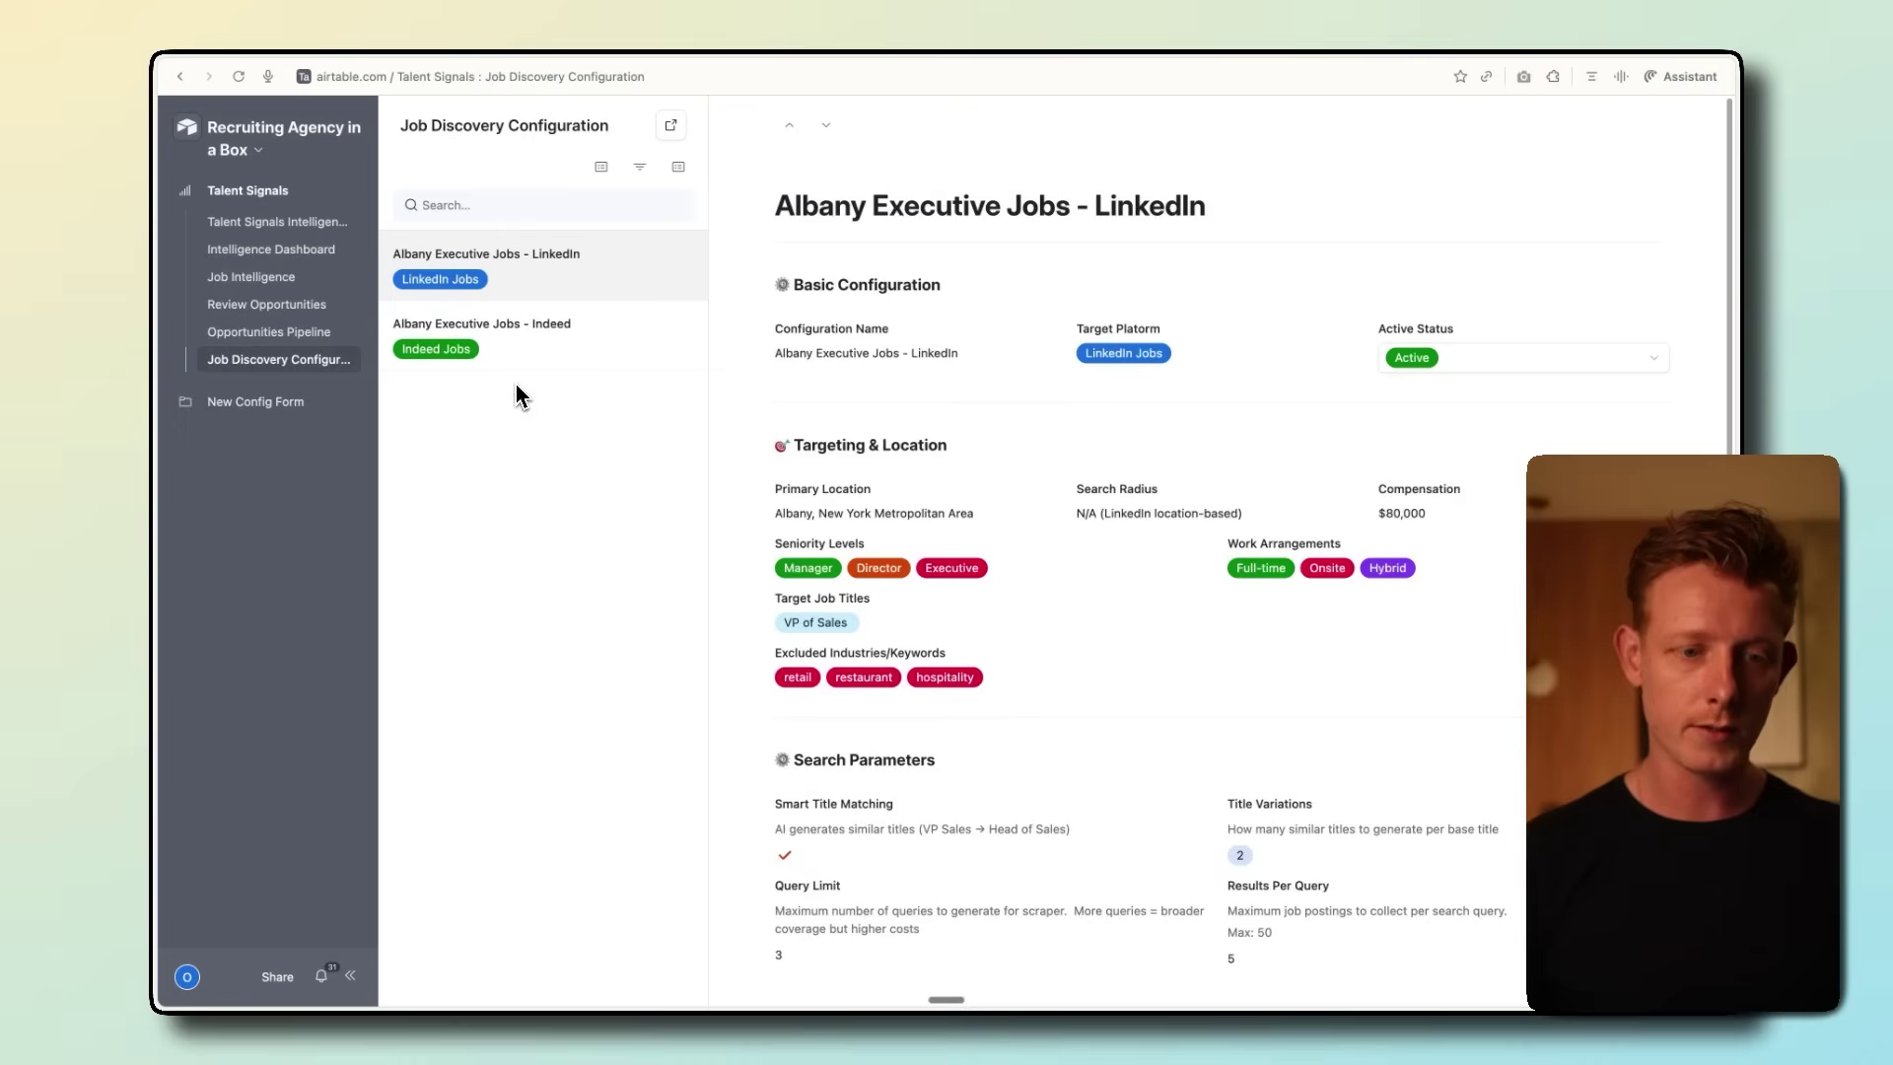
click(552, 326)
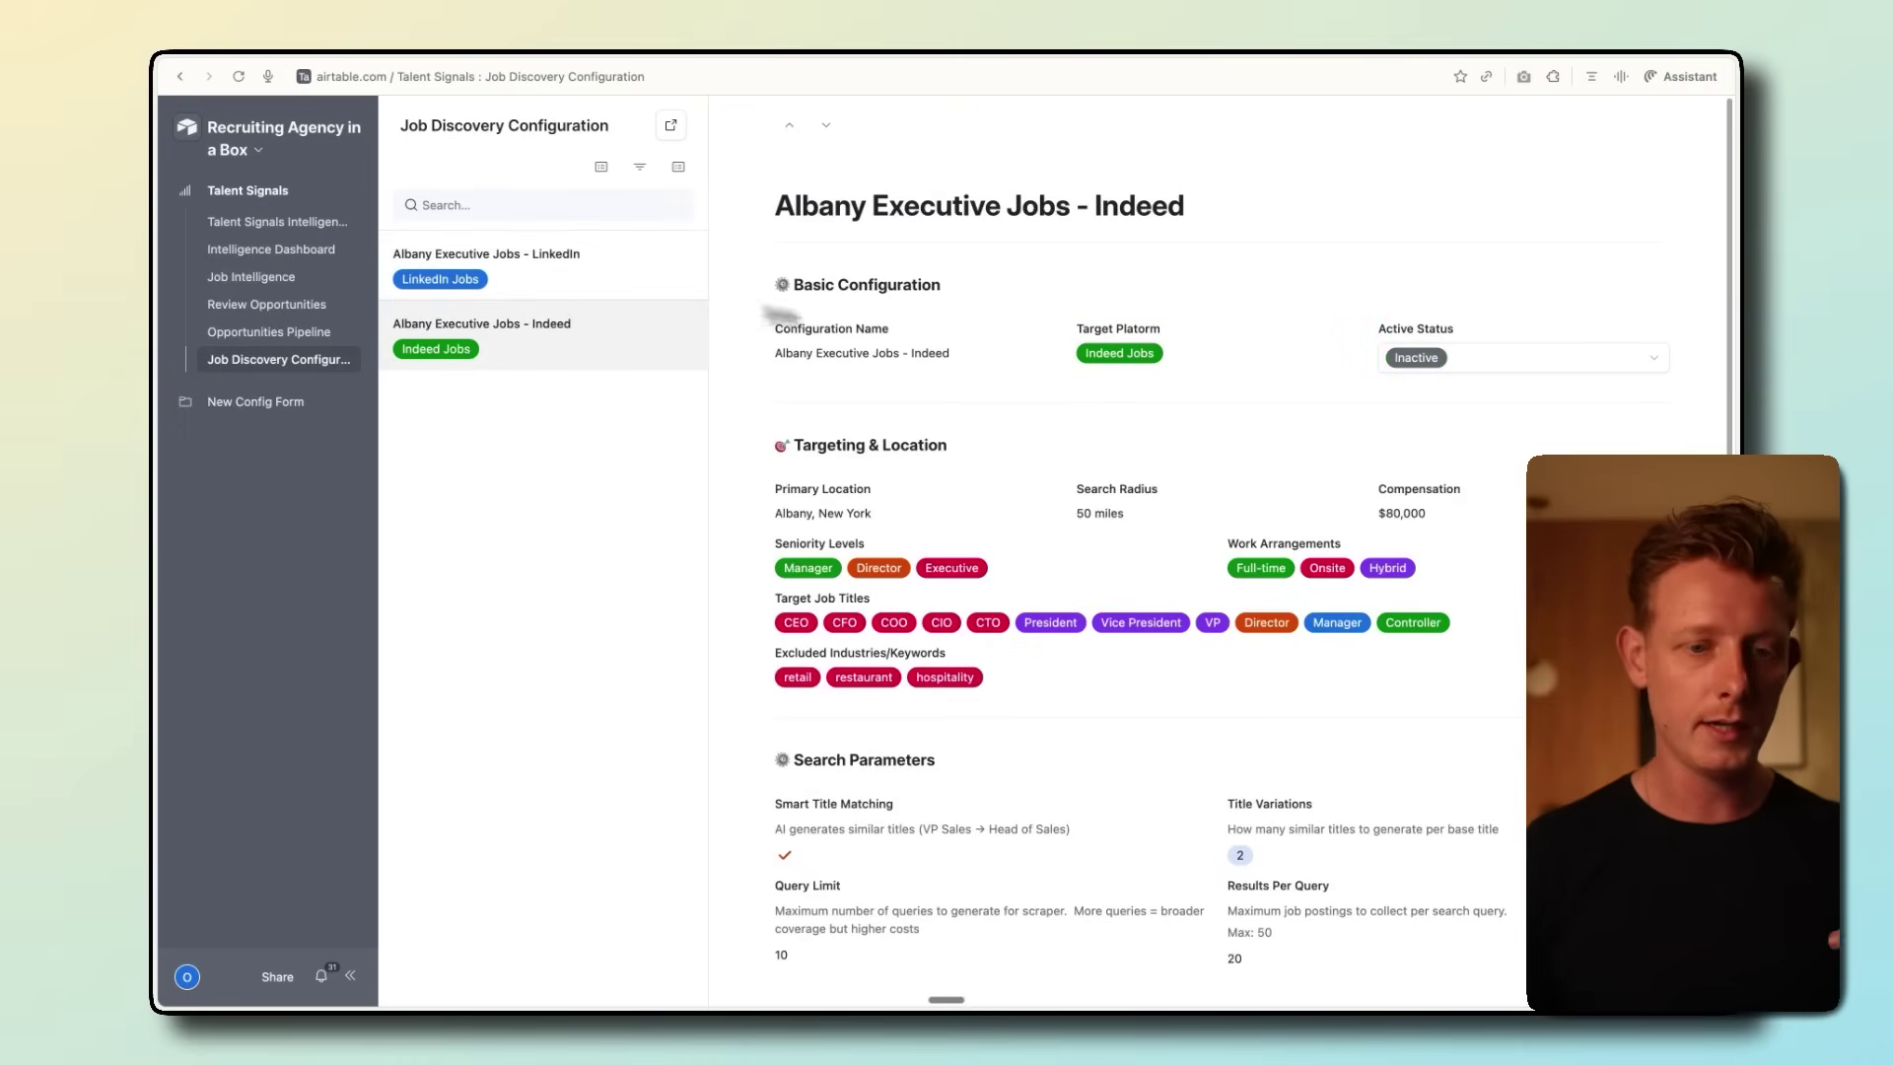
click(537, 284)
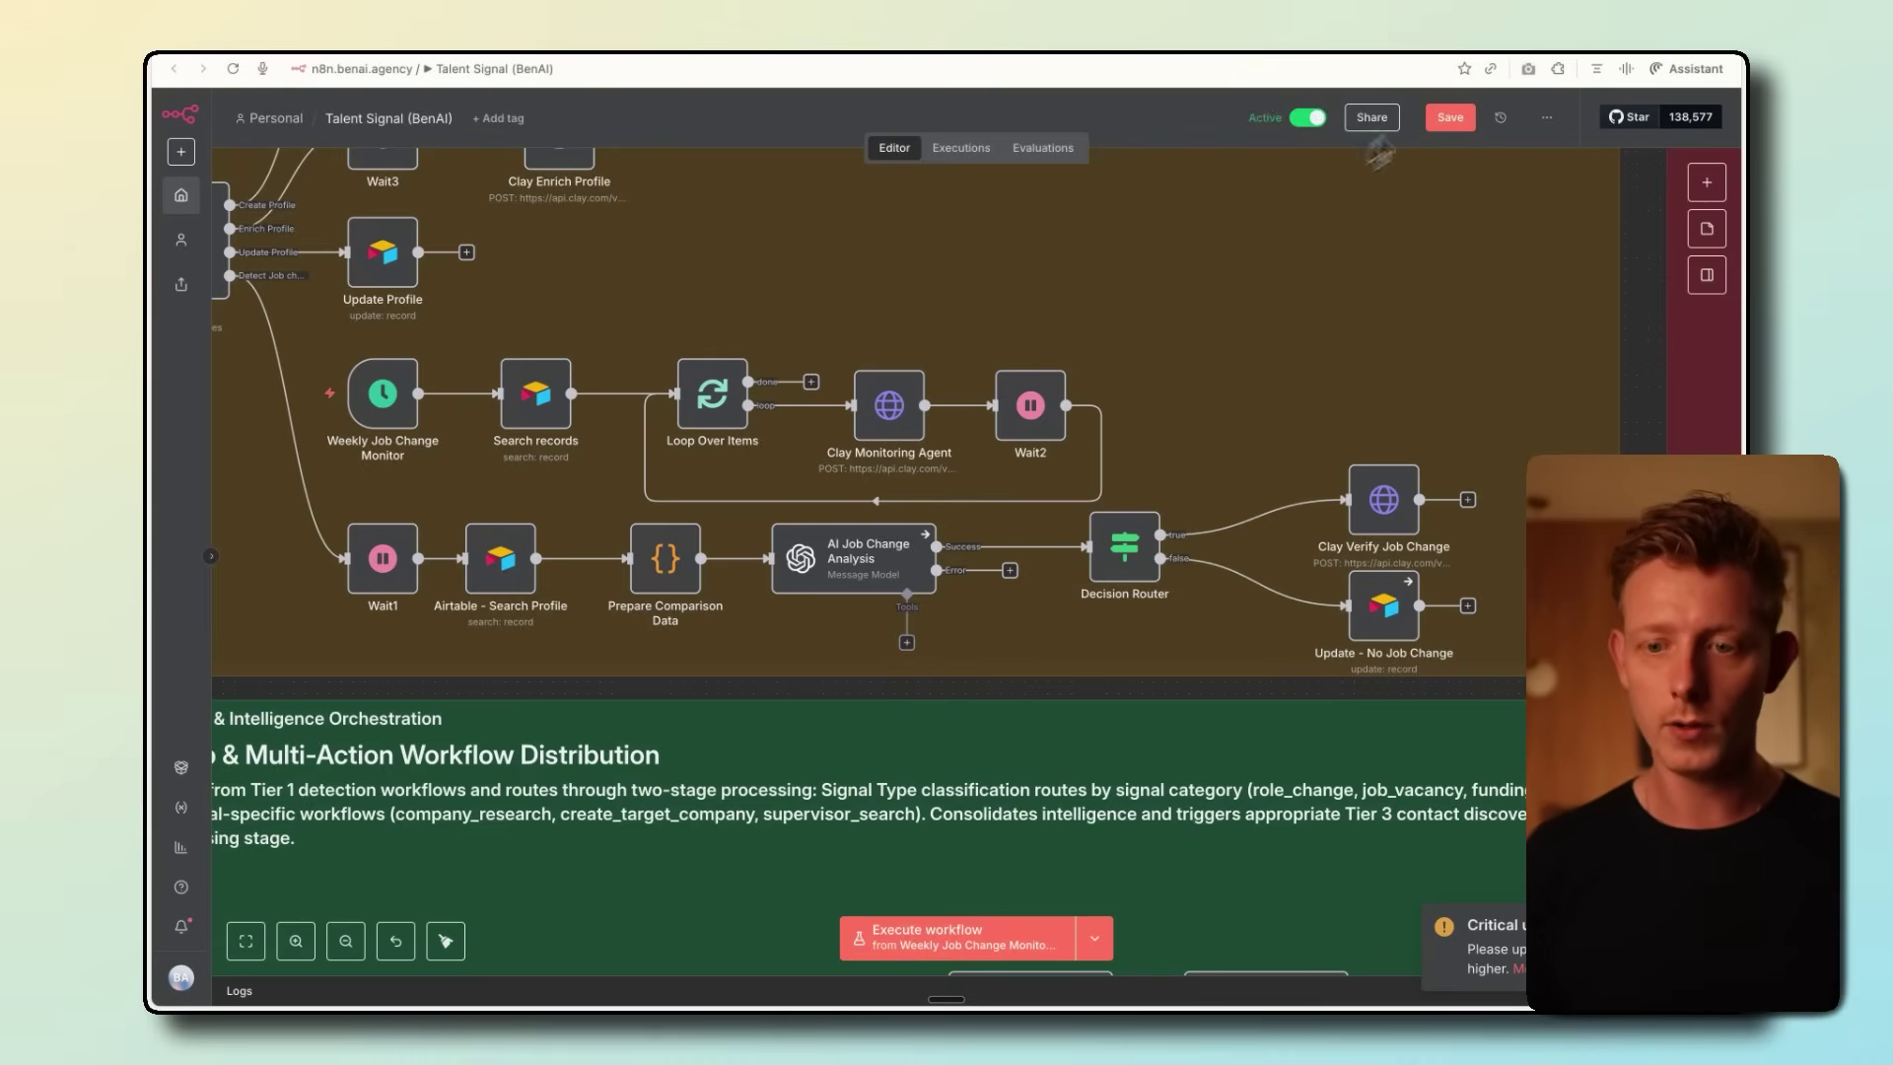
Switch with Ctrl+Tab to the Clay Talent Signal v1.0 (Ben AI) workbook tab.
key(ctrl+Tab)
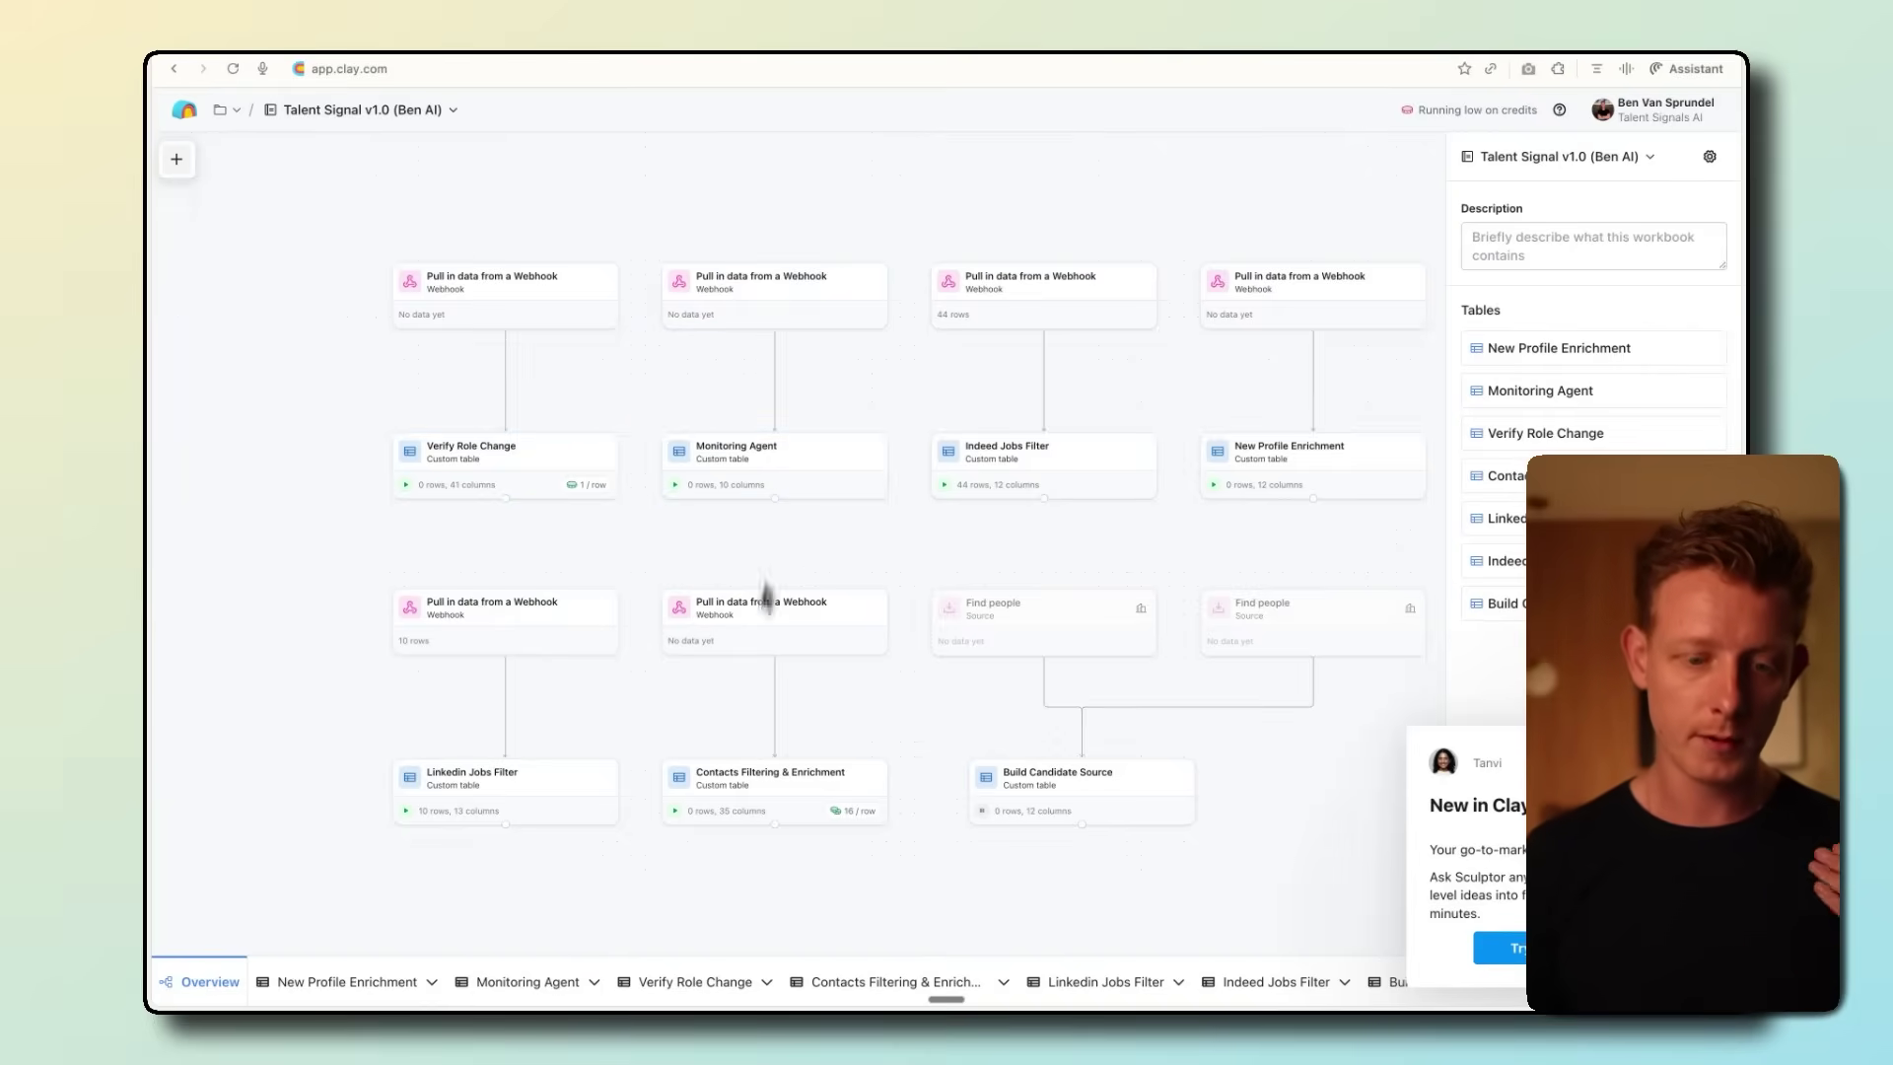
Scroll through the Clay Monitoring Agent table's columns, then go back to the n8n workflow.
click(495, 984)
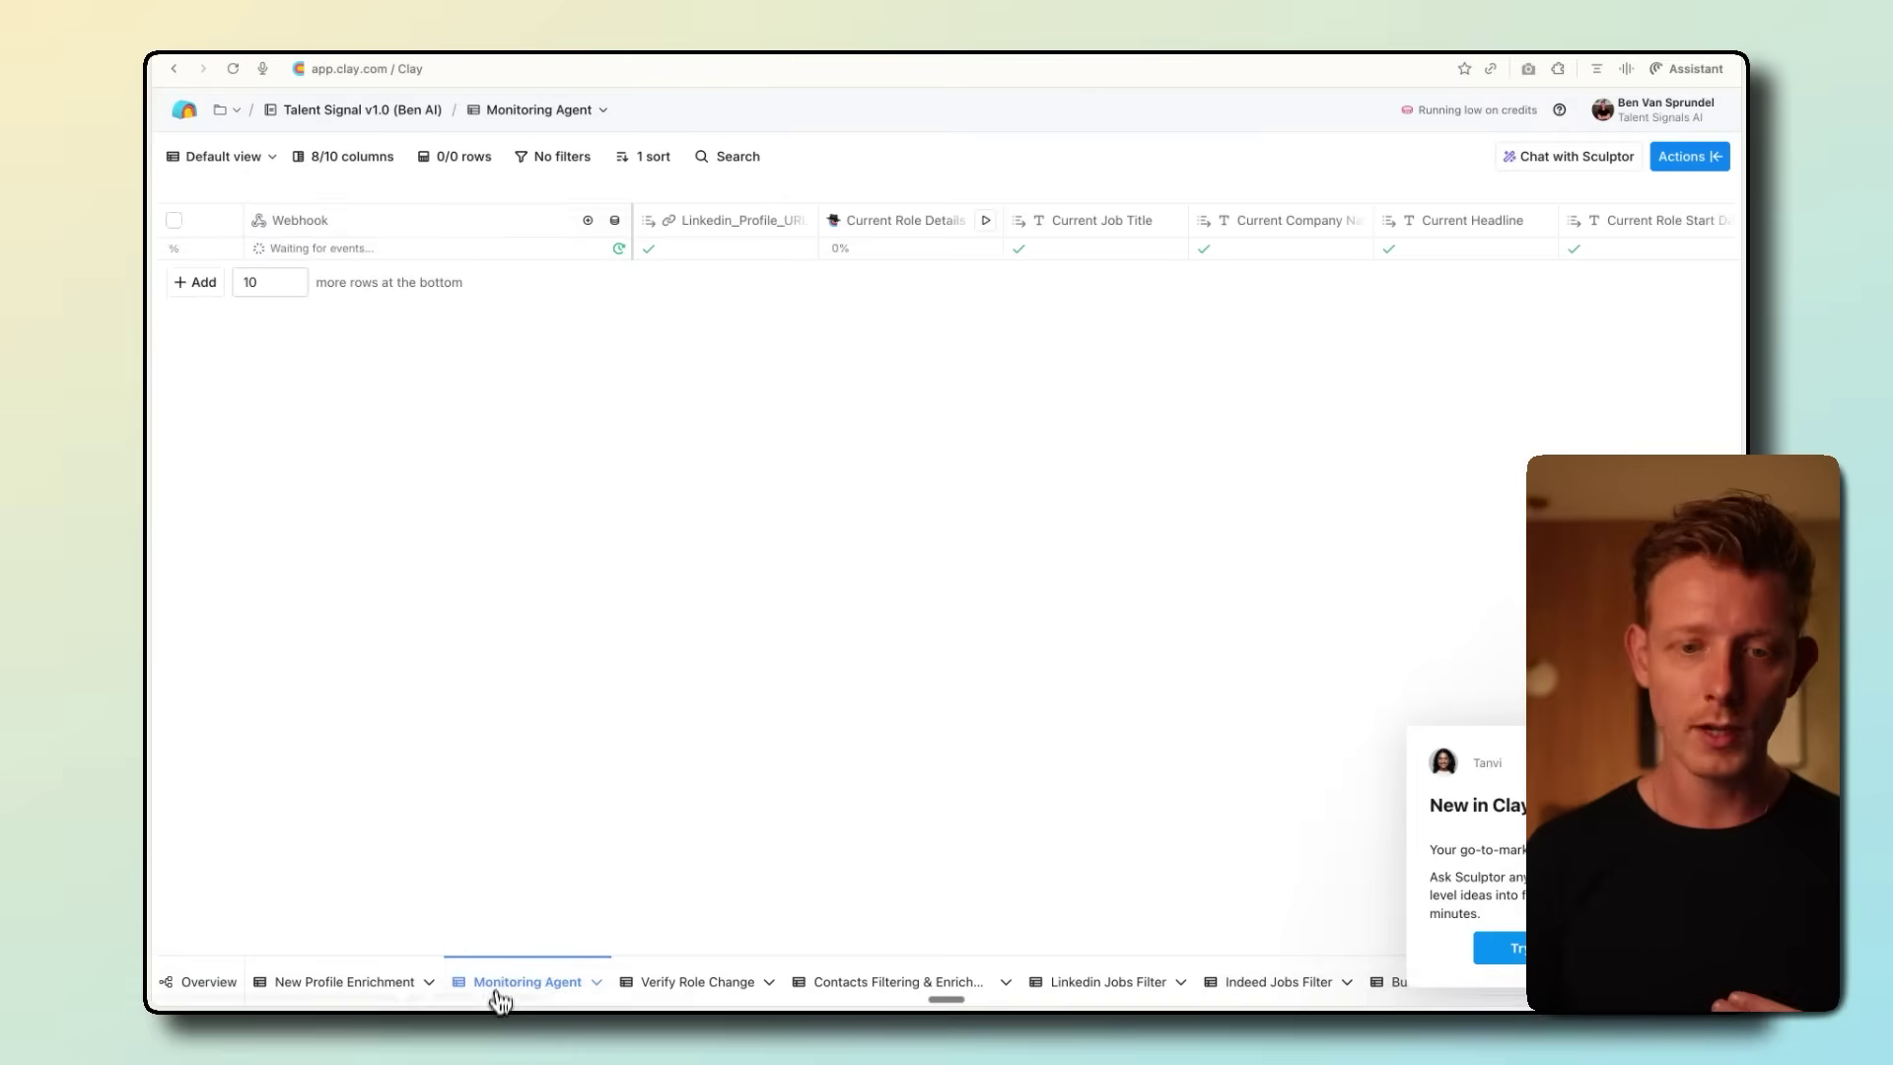
scroll(718, 224, right, 3)
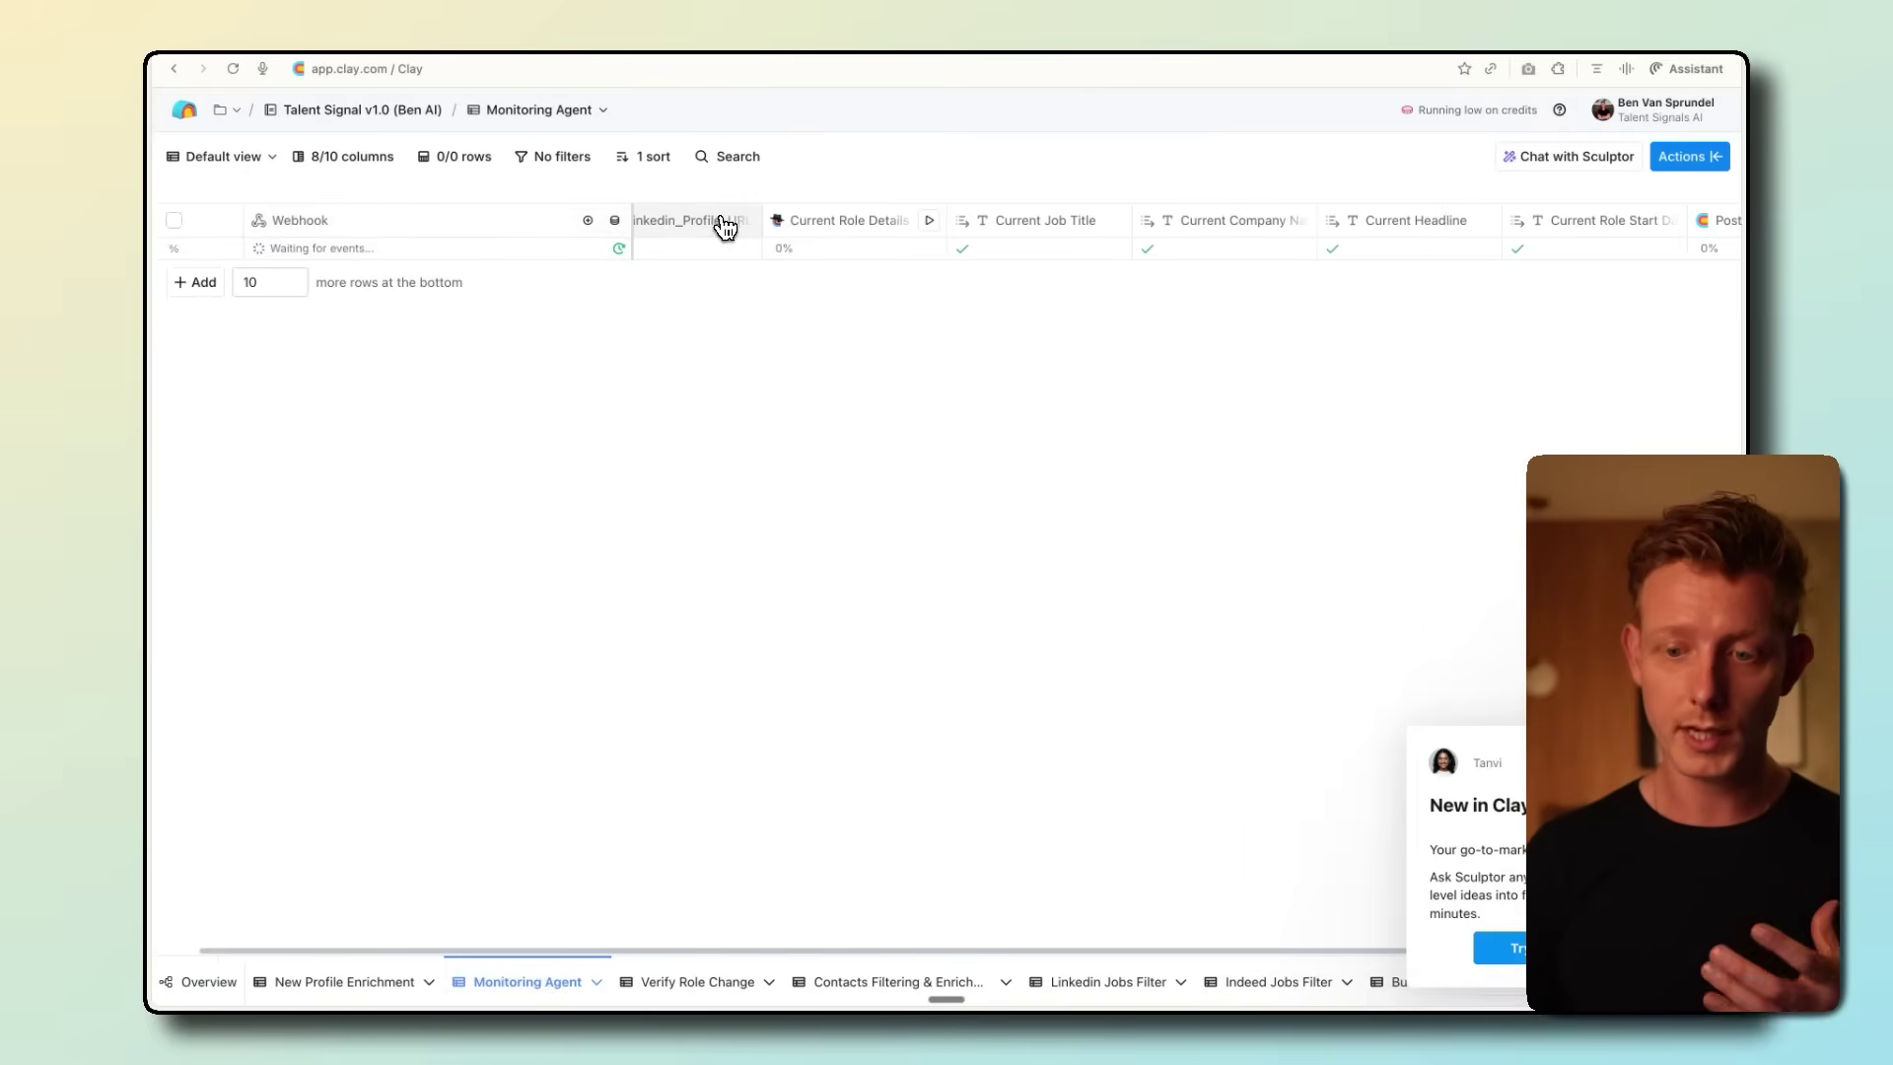
scroll(725, 226, right, 2)
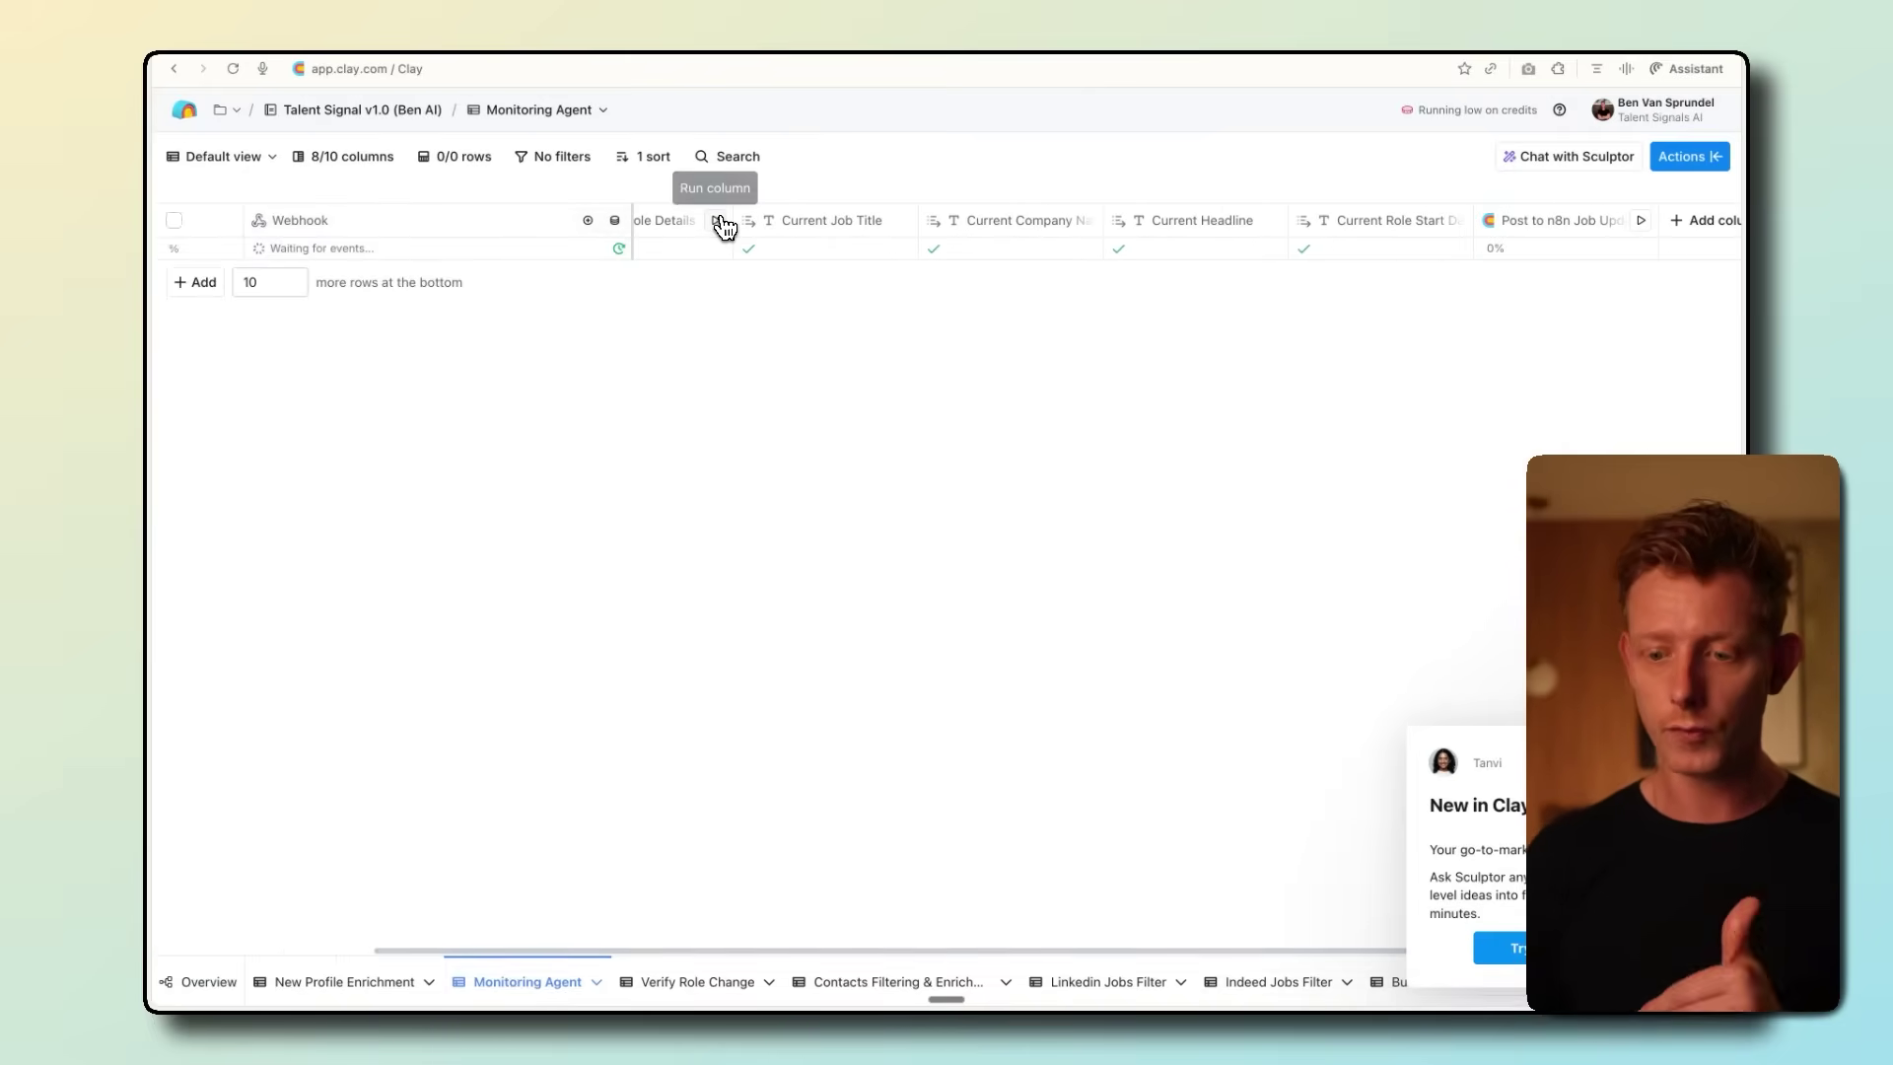
scroll(900, 266, right, 2)
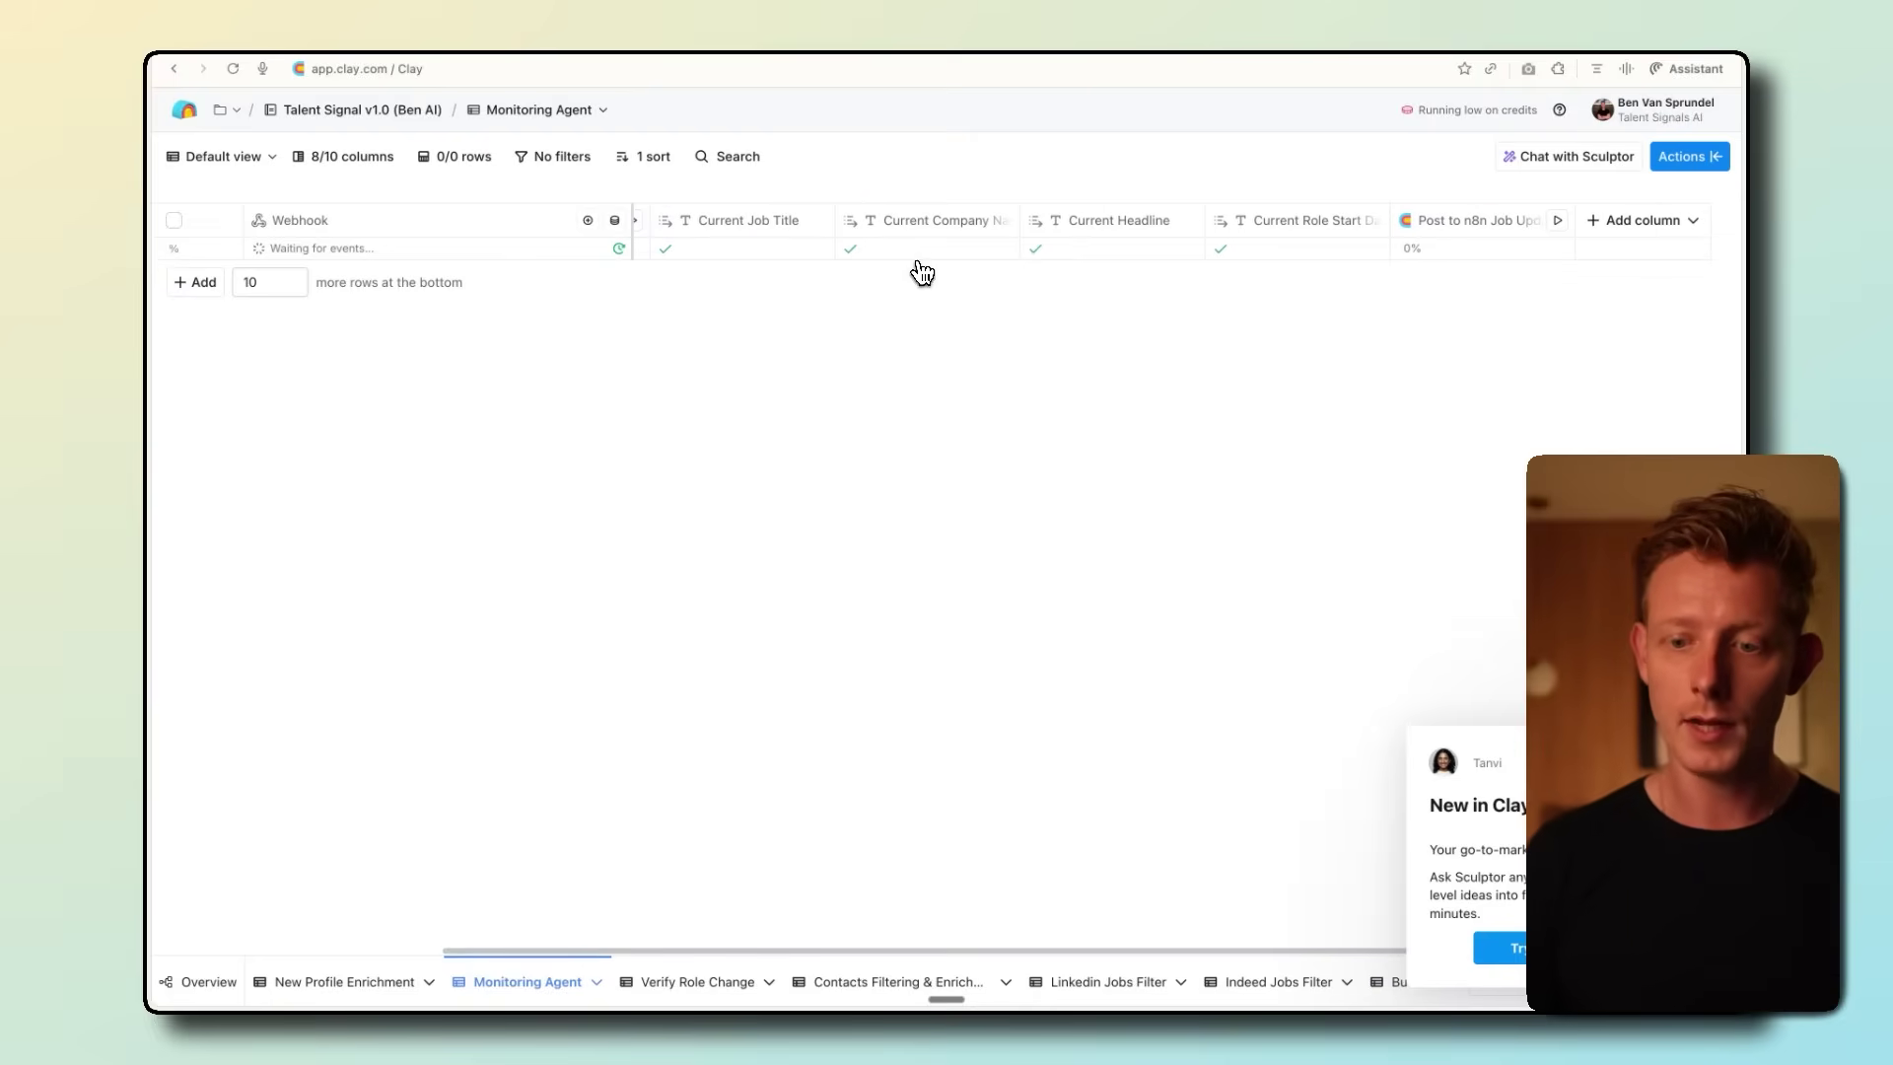
click(1347, 71)
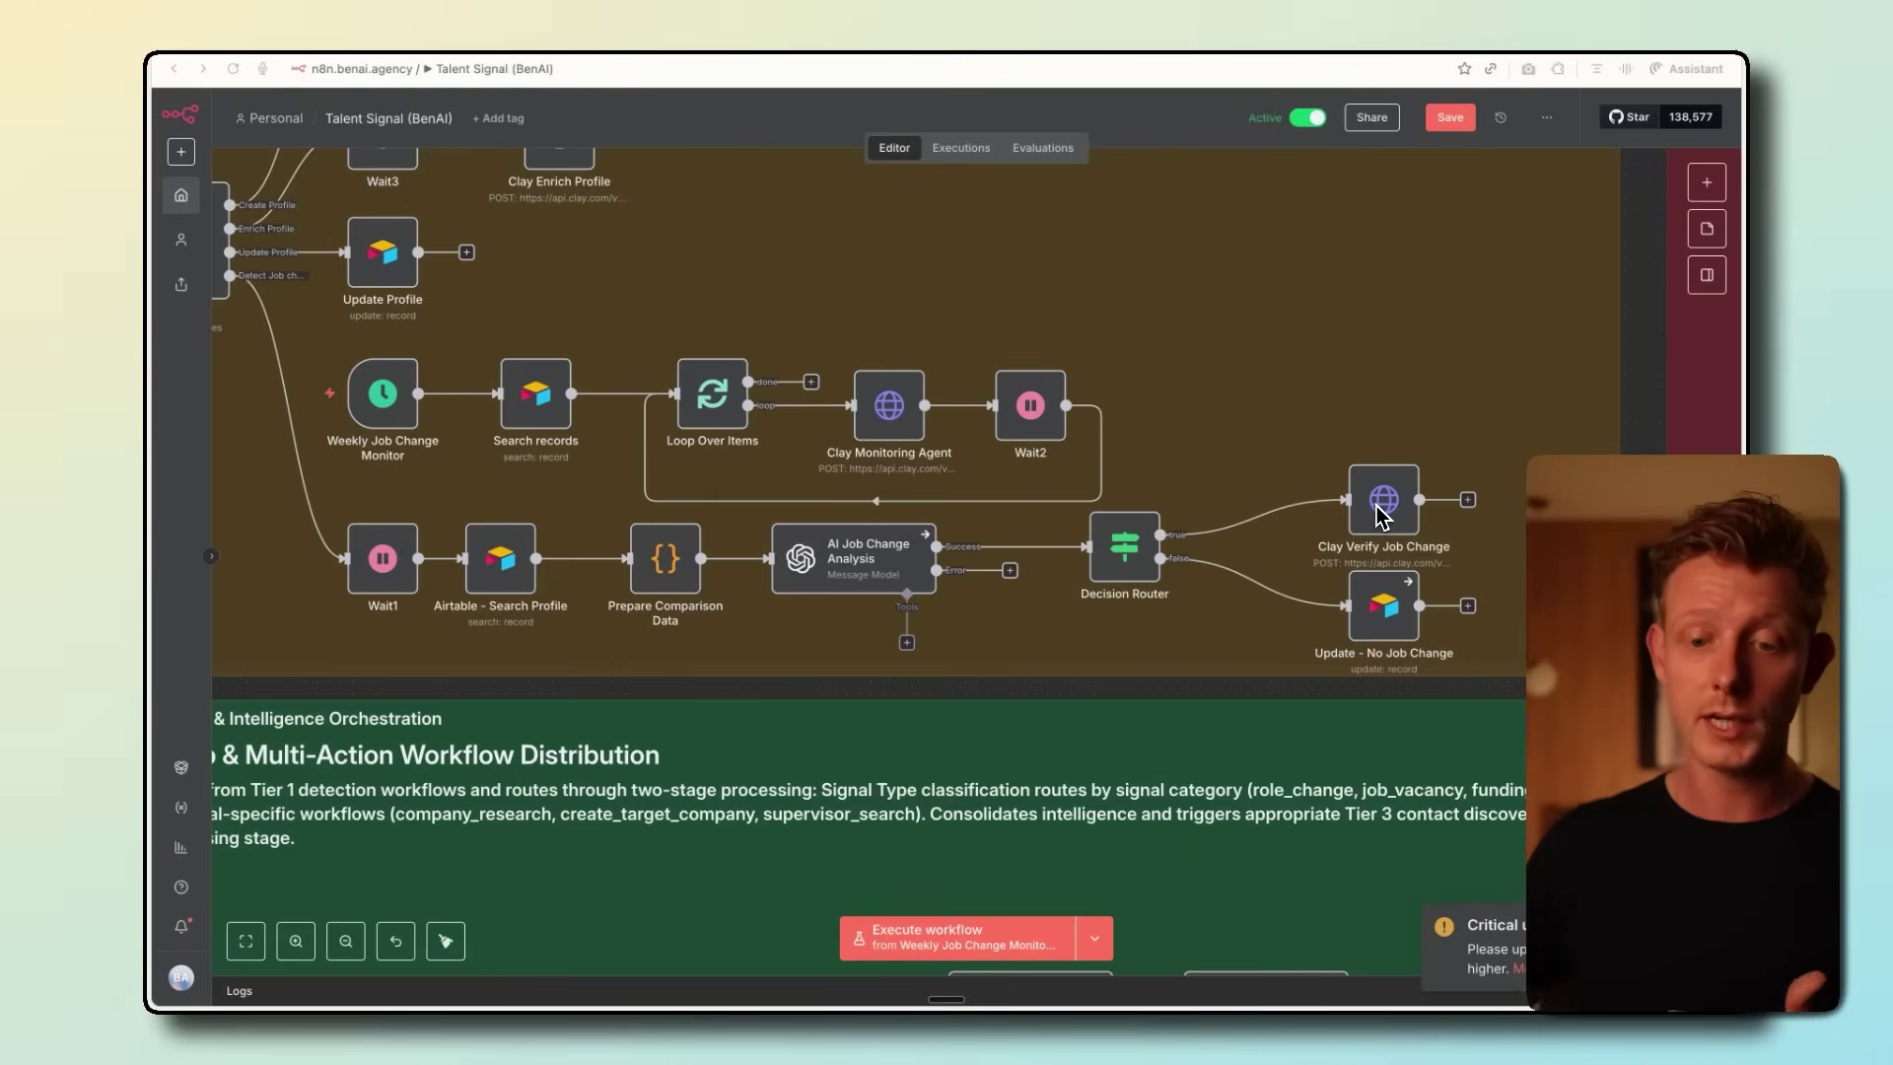
Zoom and pan the canvas to the Apify LinkedIn/Indeed scrapers and Clay jobs filter nodes.
scroll(1376, 506, up, 2)
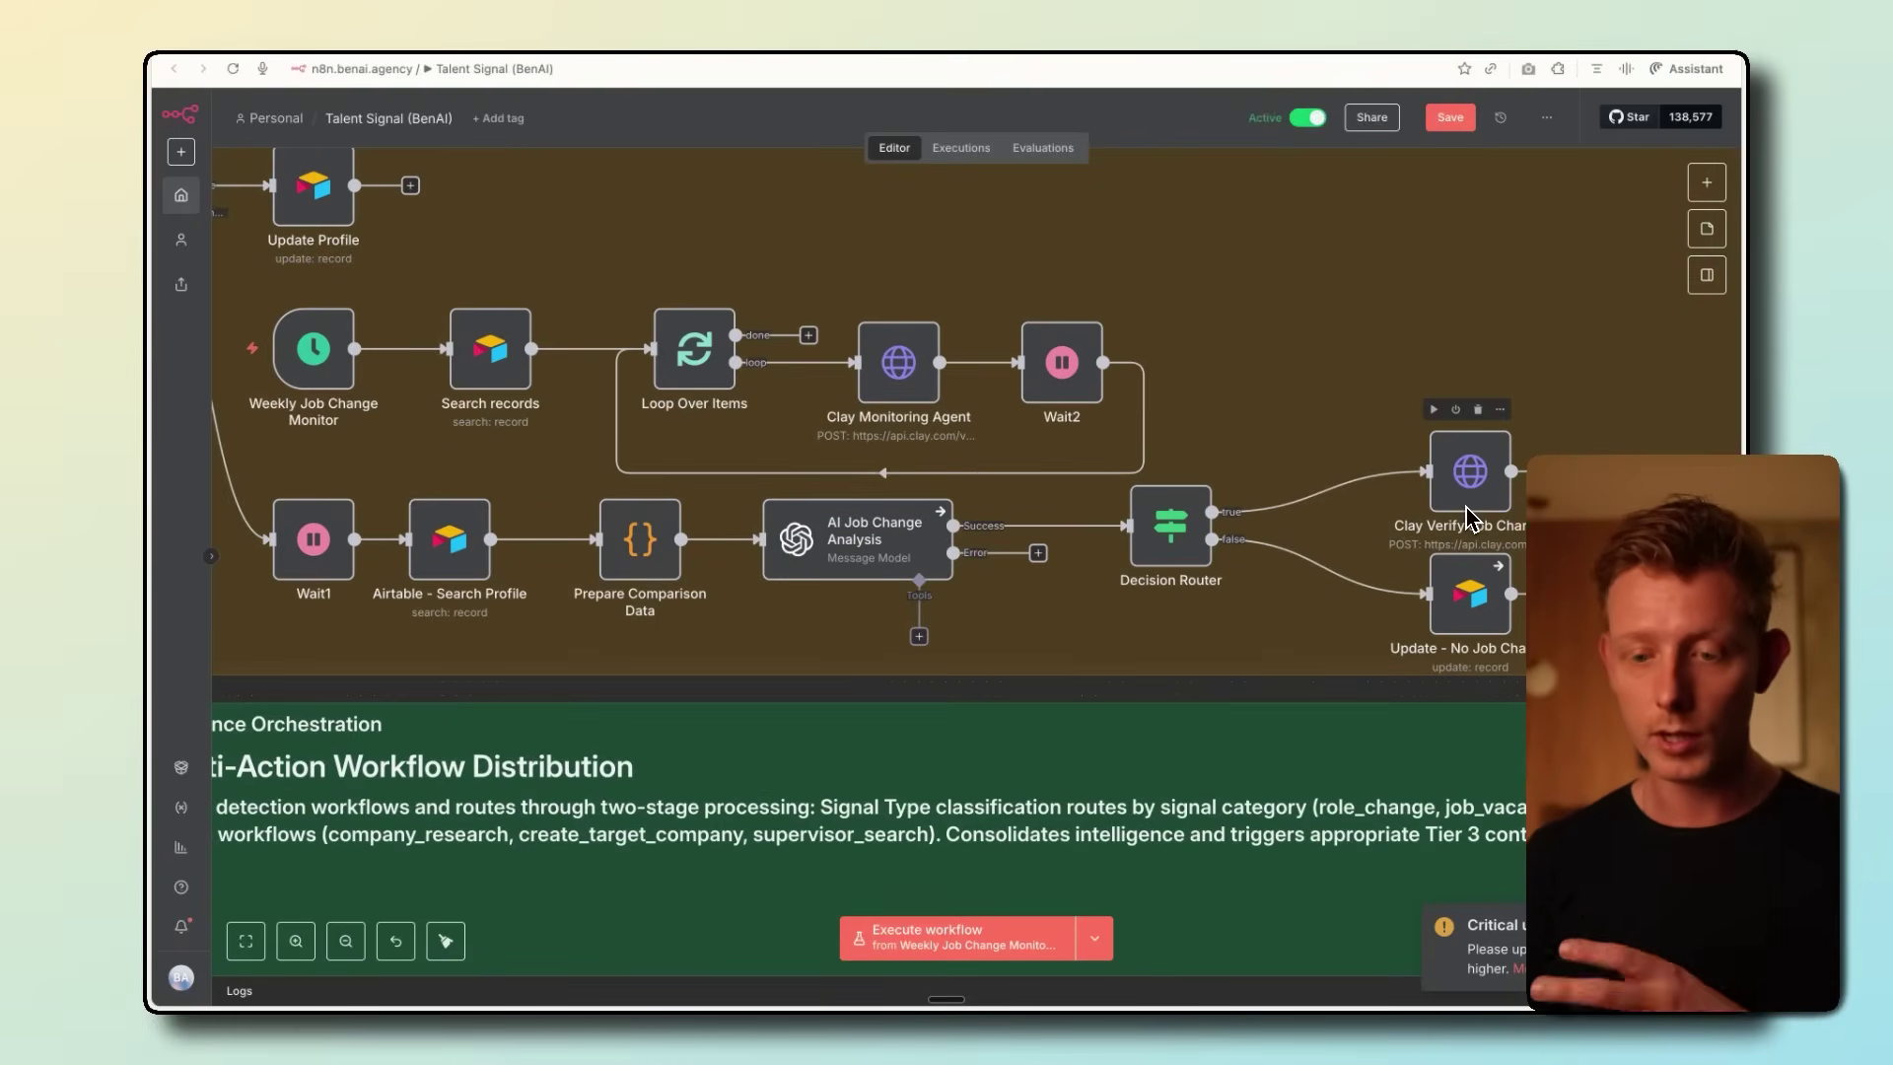
scroll(1294, 707, down, 5)
scroll(773, 773, down, 4)
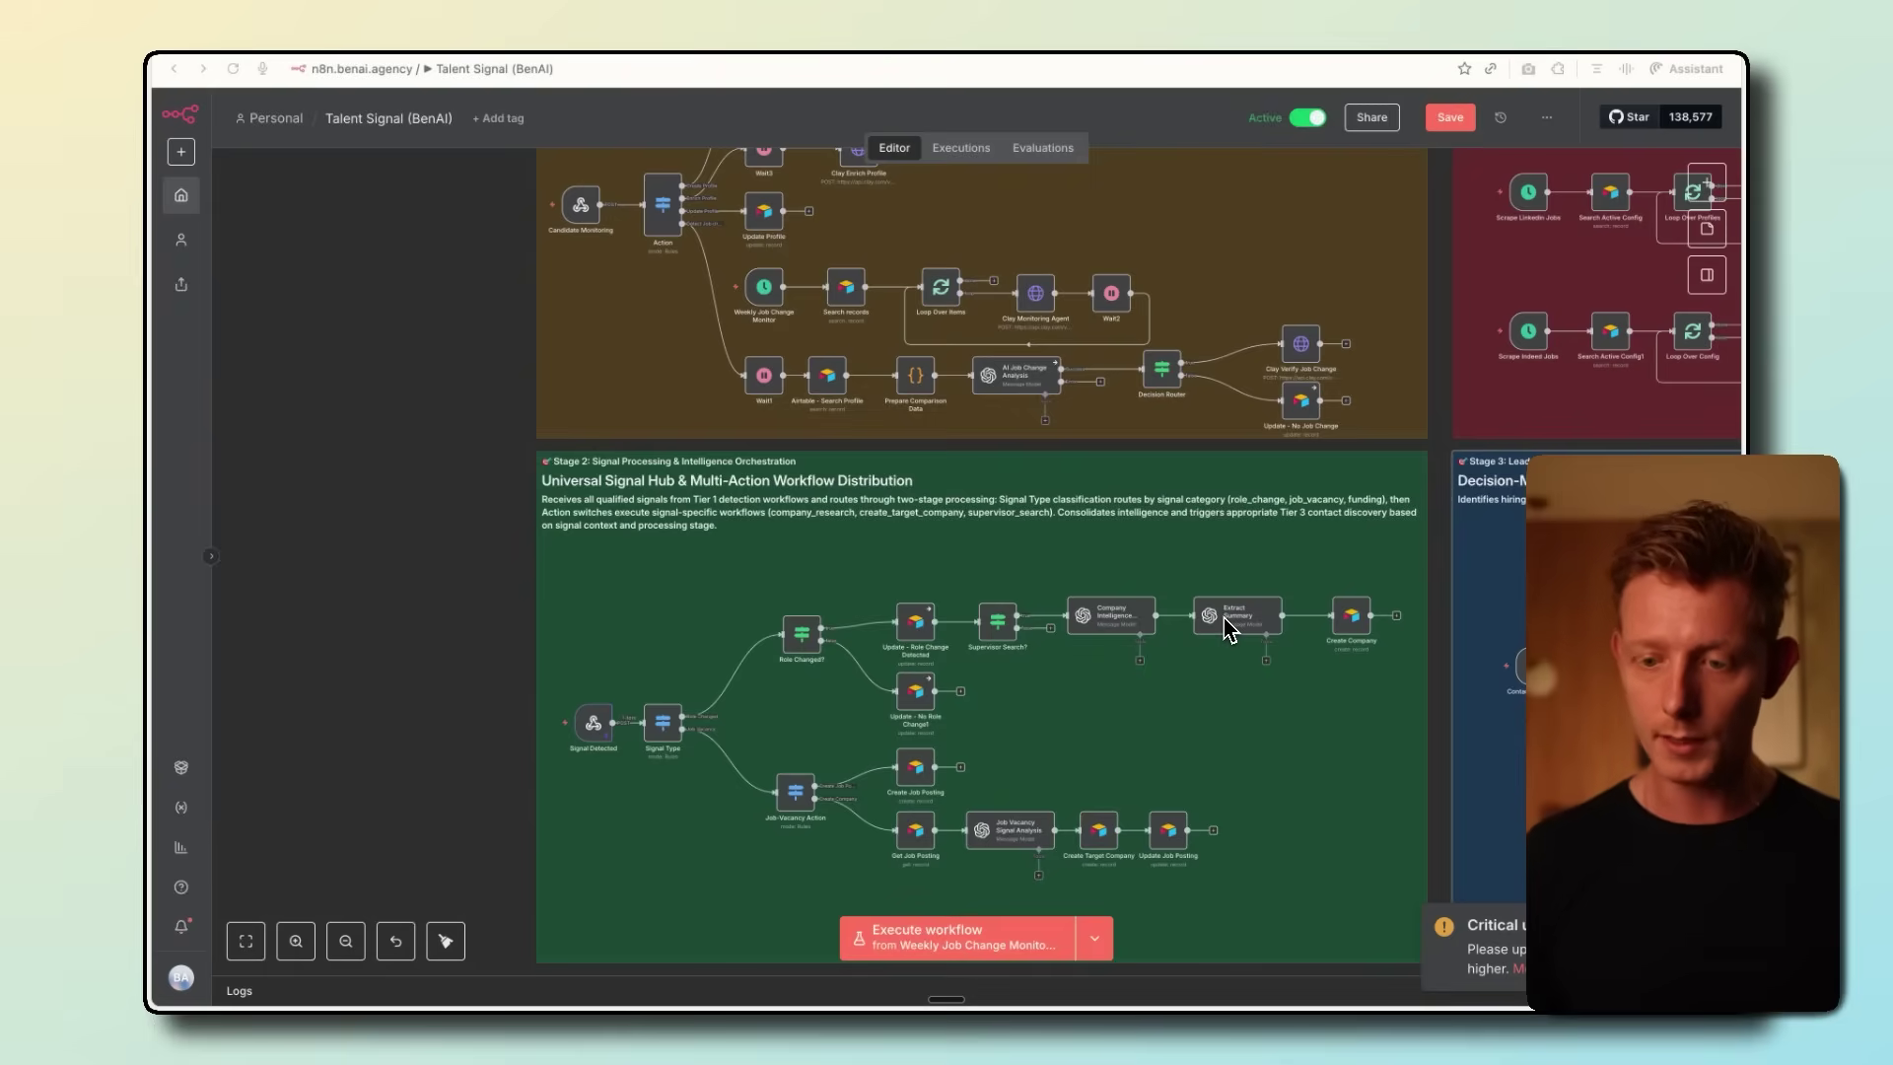
scroll(1134, 493, down, 3)
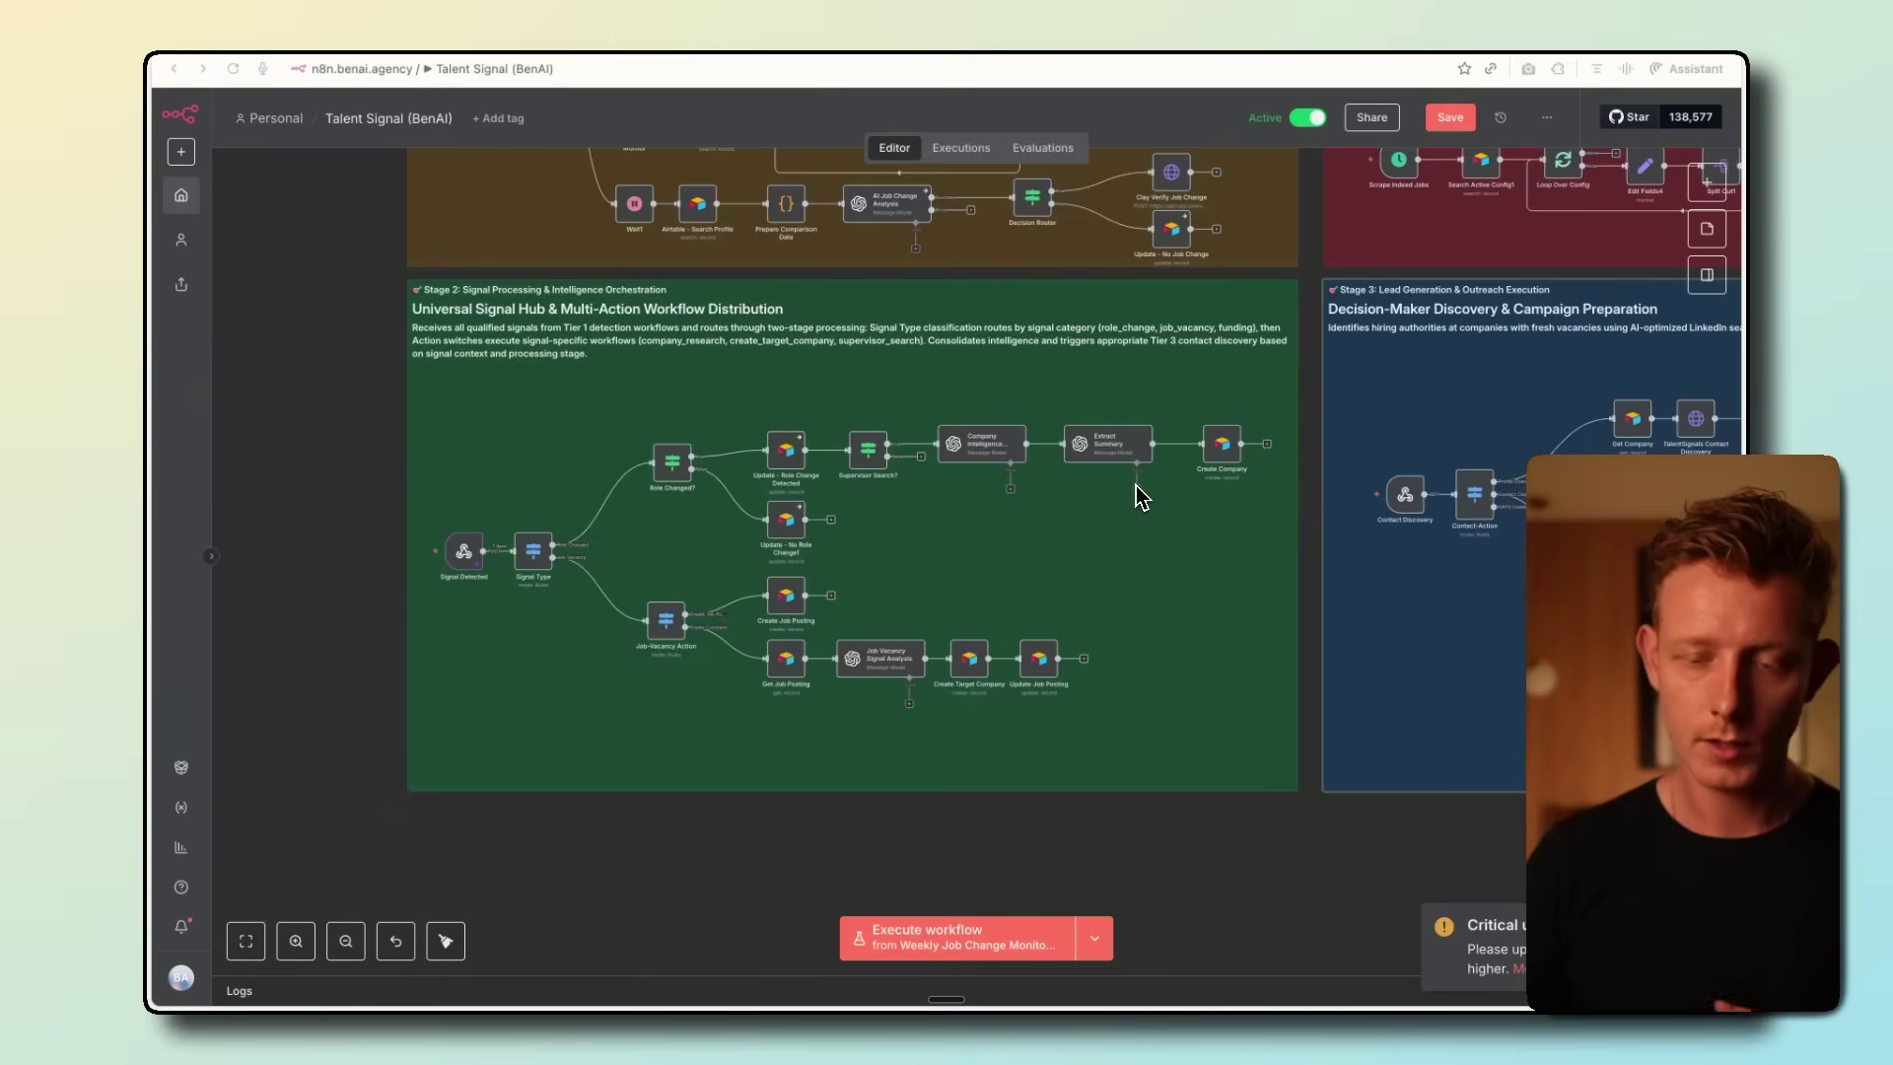
scroll(1134, 492, right, 10)
scroll(1133, 483, up, 2)
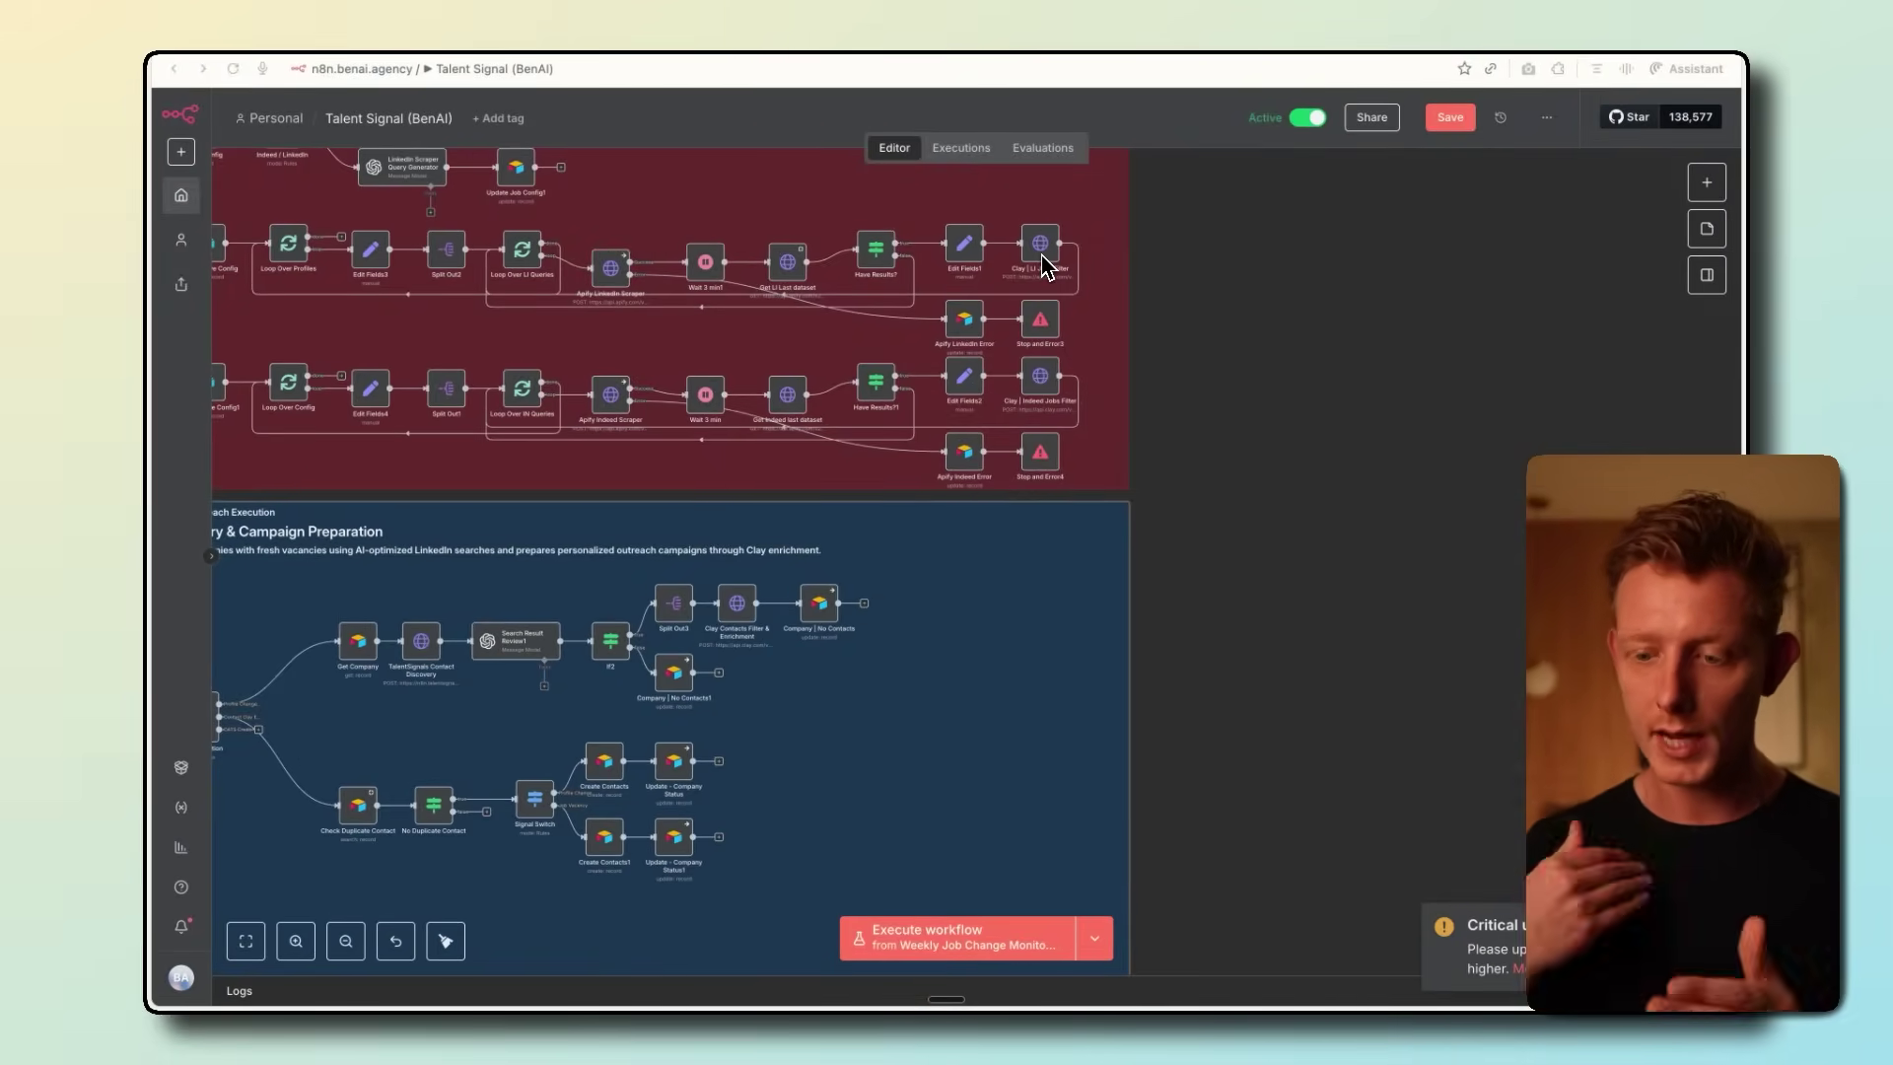
Pan the canvas past the Stage 2 Signal Hub to frame the full blue Stage 3 group.
scroll(1045, 266, left, 5)
scroll(1044, 266, down, 2)
scroll(1045, 266, left, 5)
scroll(1045, 266, down, 1)
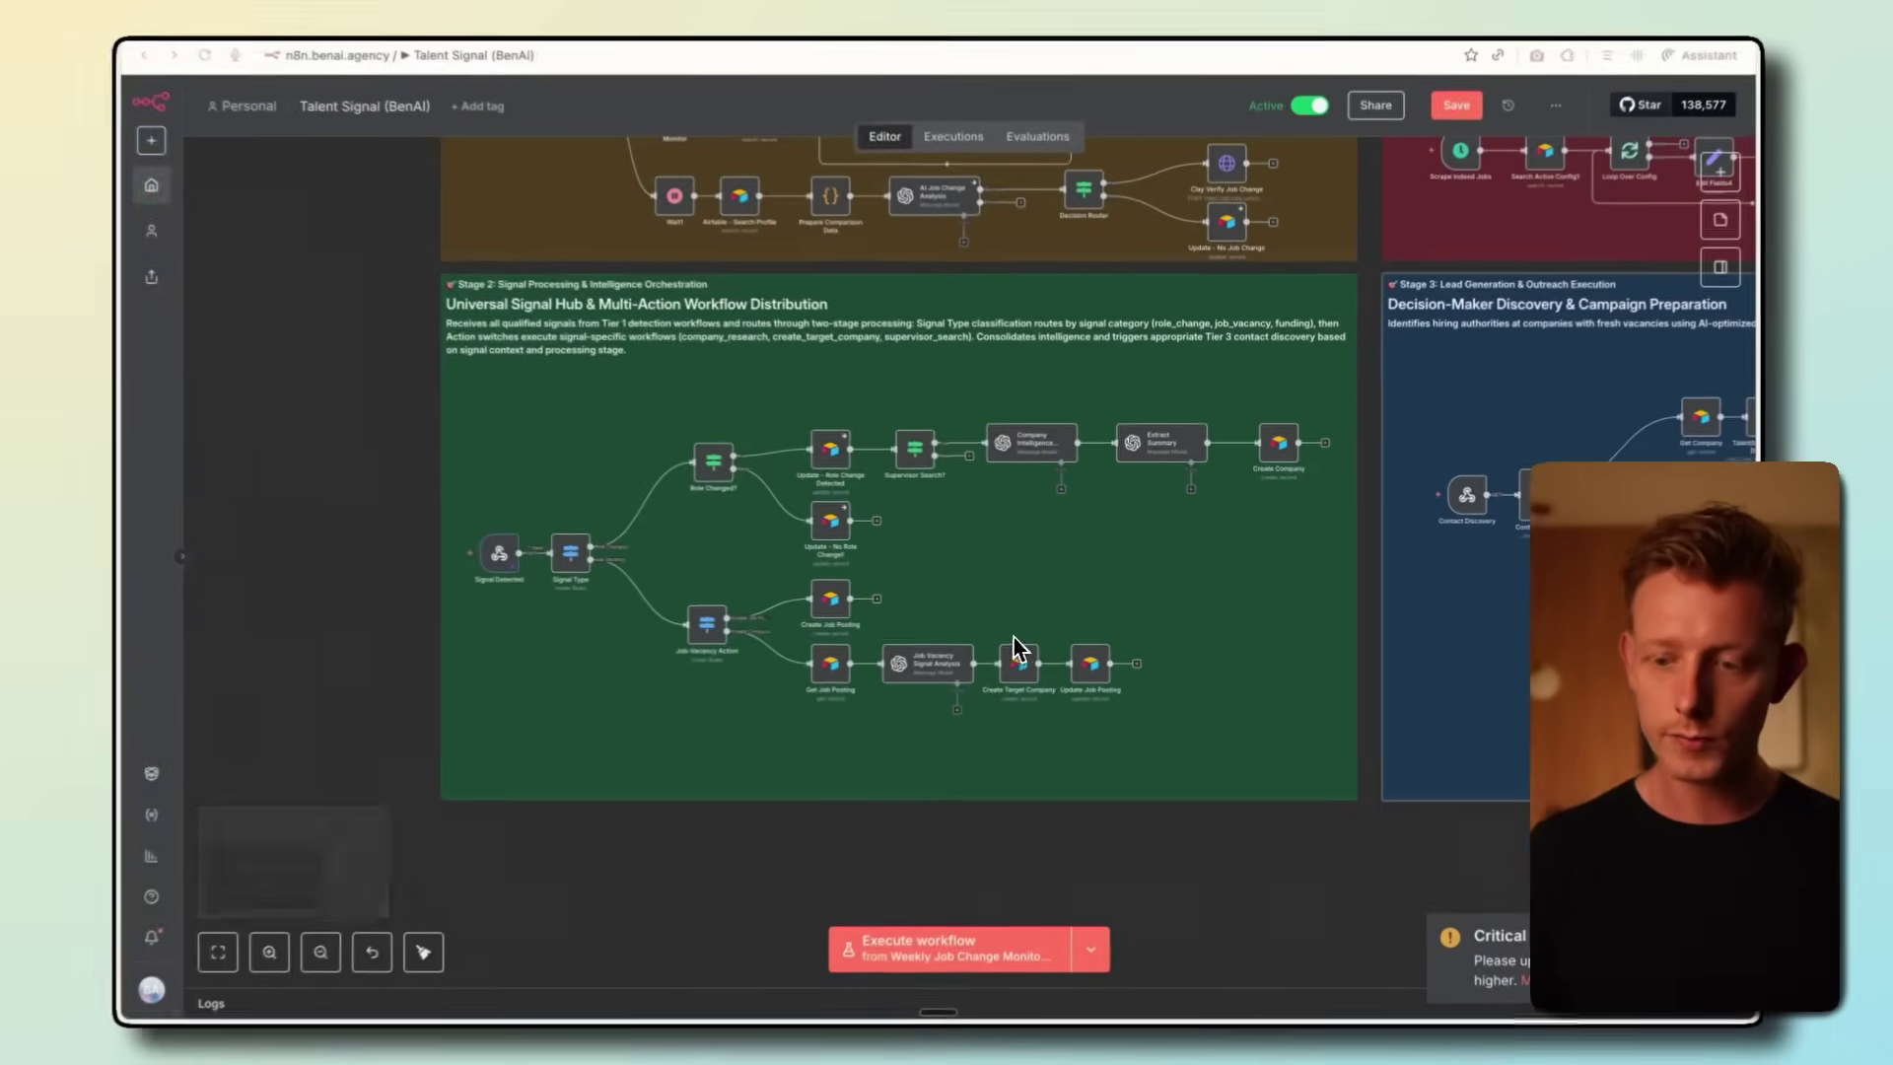
scroll(1028, 645, right, 10)
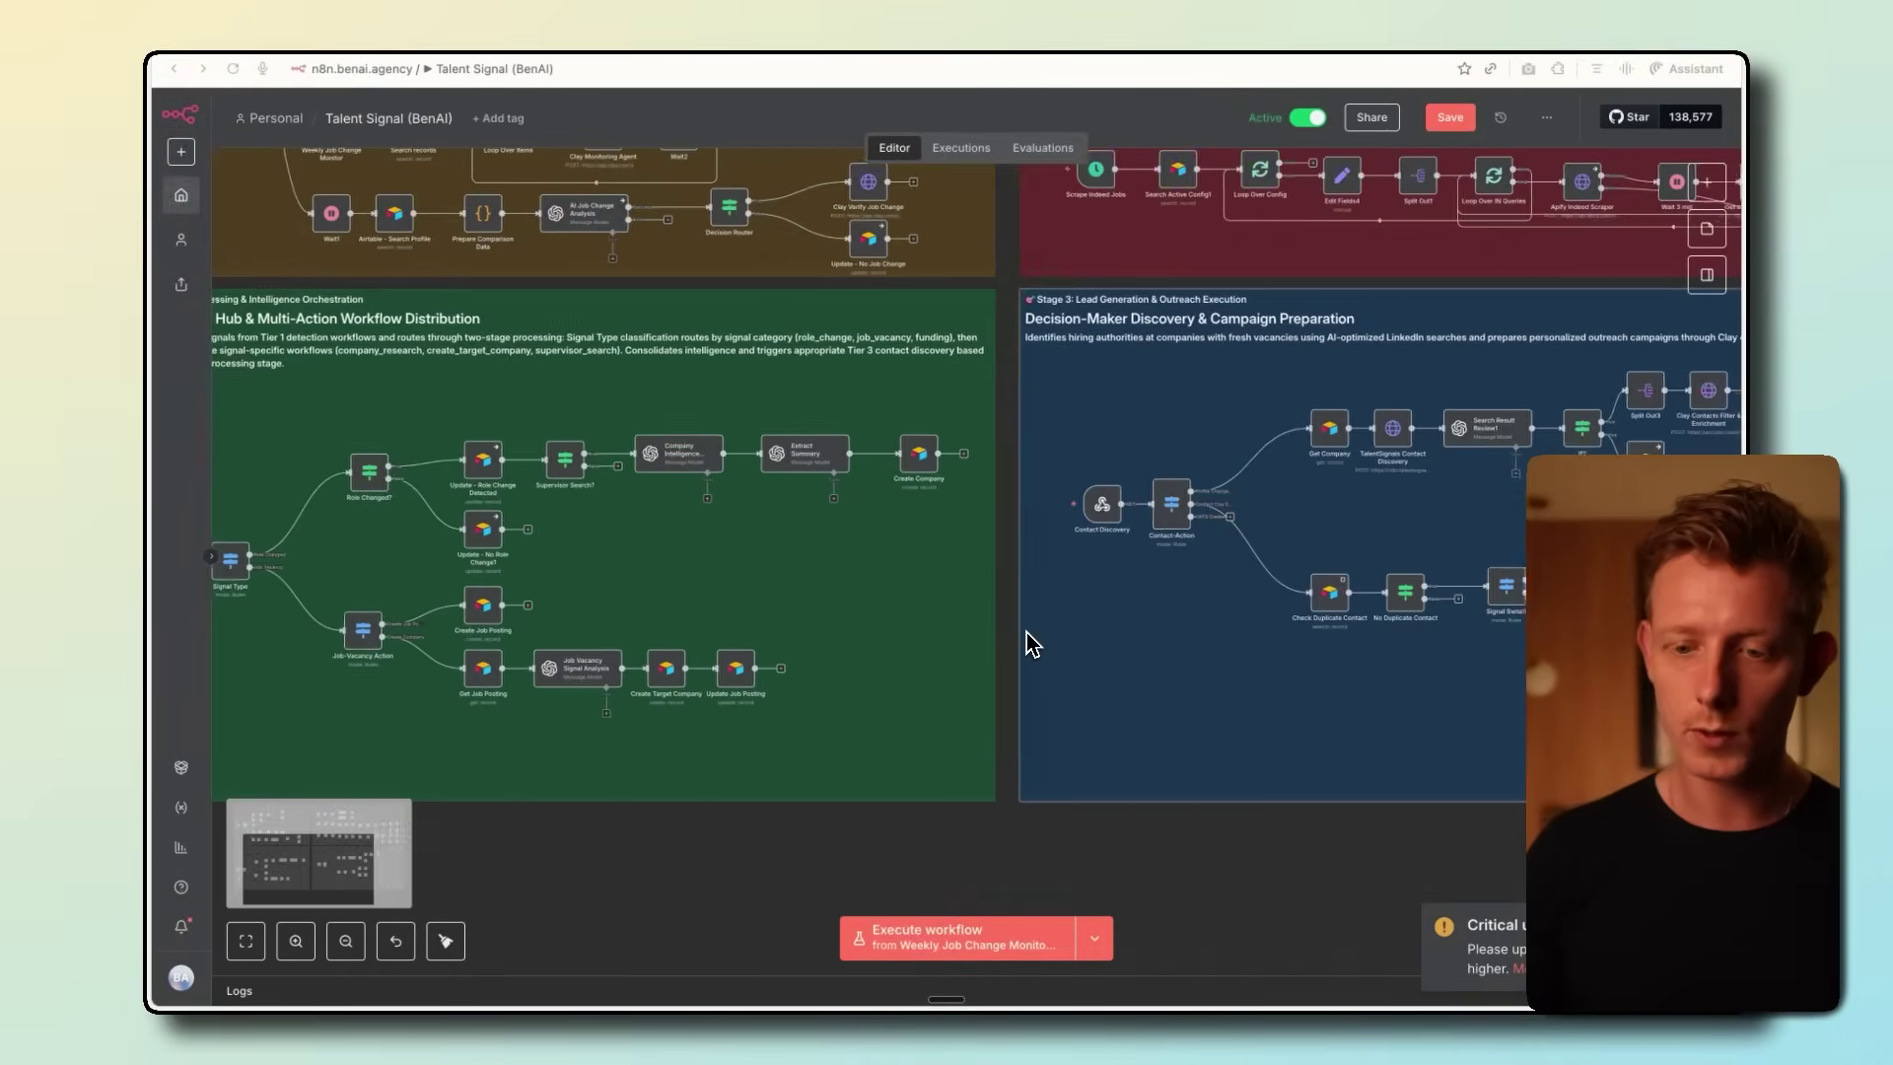